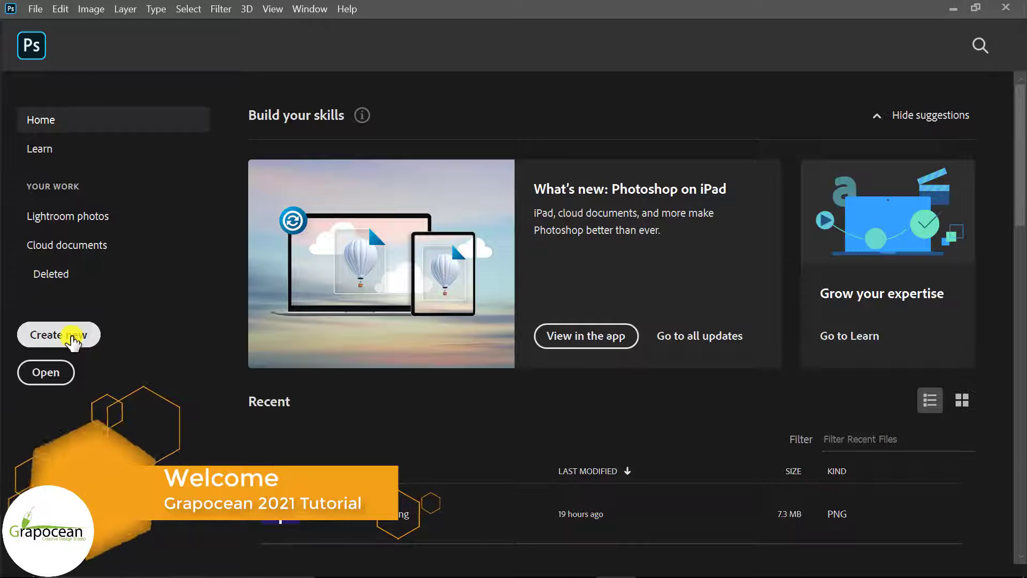
Step: Open the New Document settings from Photoshop's Home screen
left_click(72, 336)
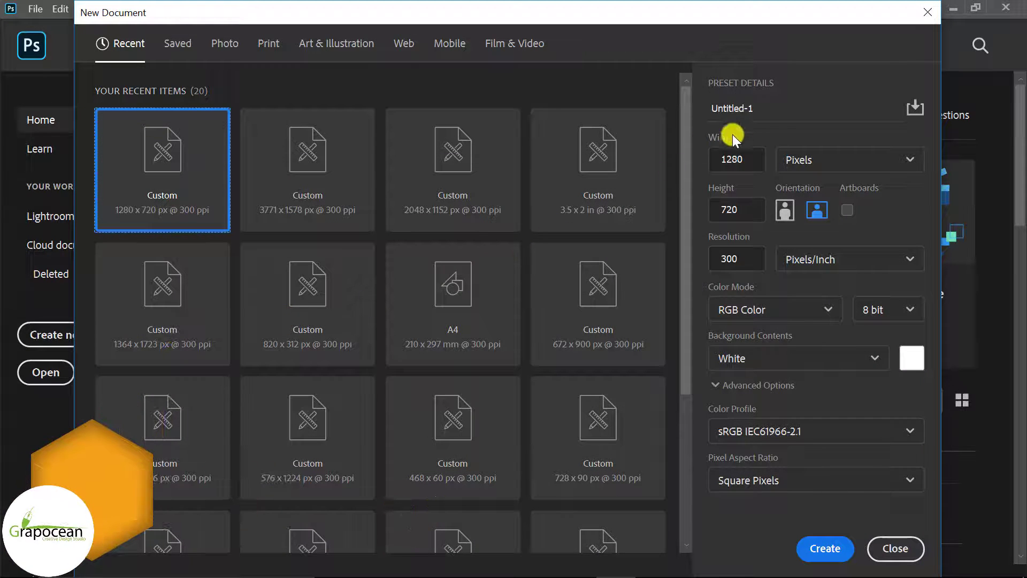
Step: Name the document 'Creative InfoGraphic Design', keeping 1280×720 px at 300 ppi
left_click(770, 107)
key("BackSpace")
type("Creative InfoG")
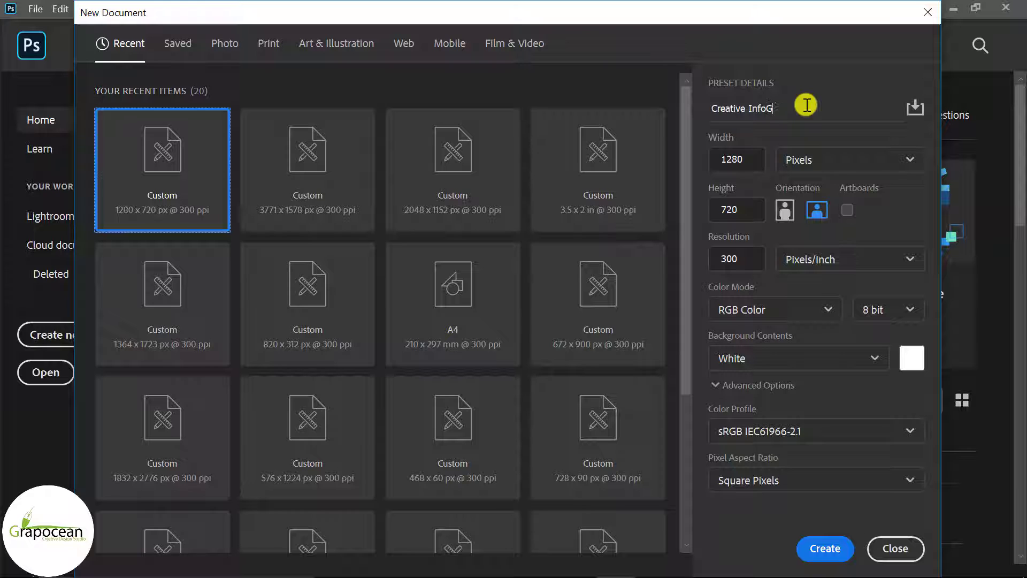
type("raphic Design")
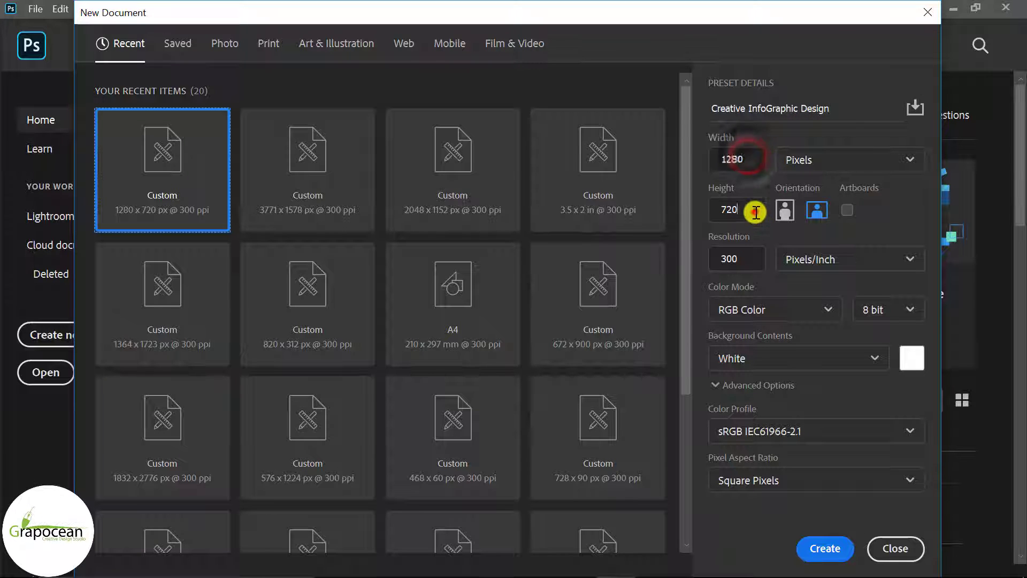
left_click(752, 261)
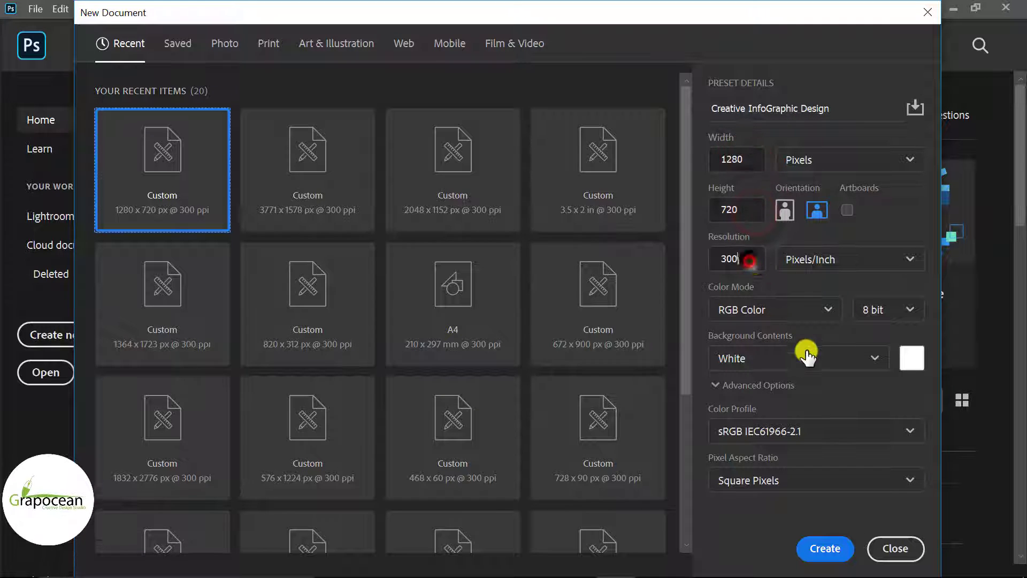
Step: Create the 1280×720 document and add a new empty layer
left_click(830, 551)
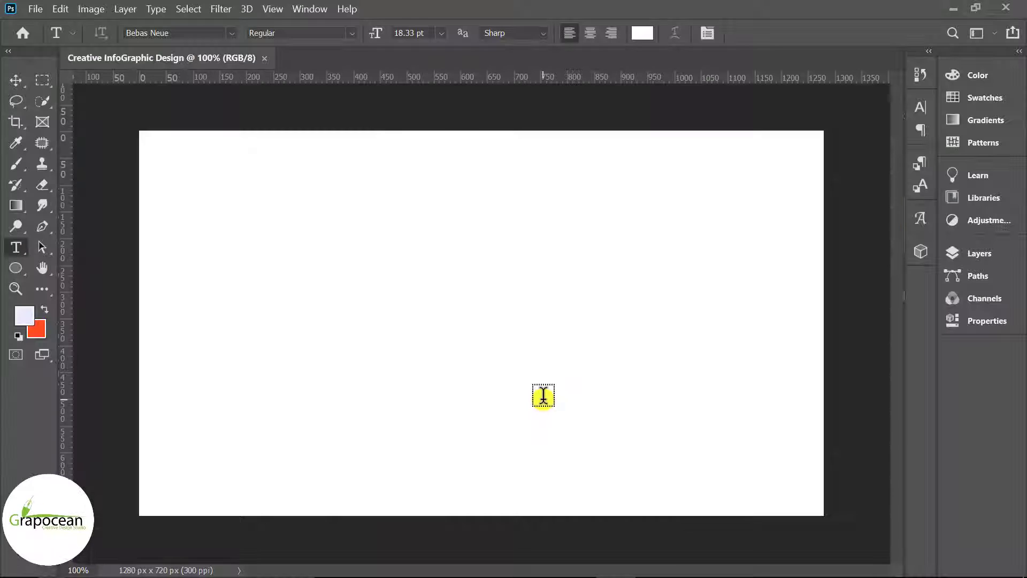
left_click(11, 83)
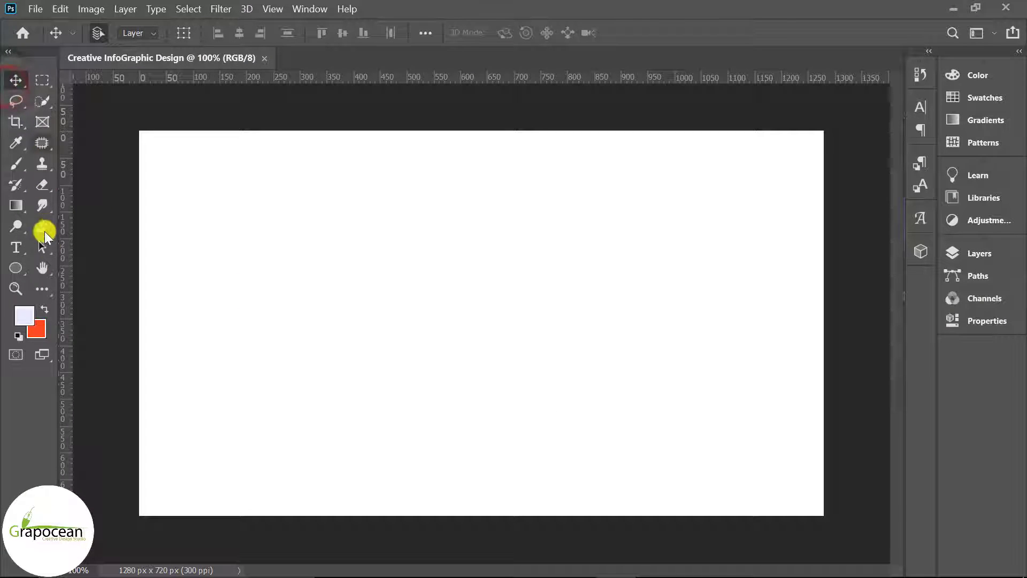
left_click(981, 251)
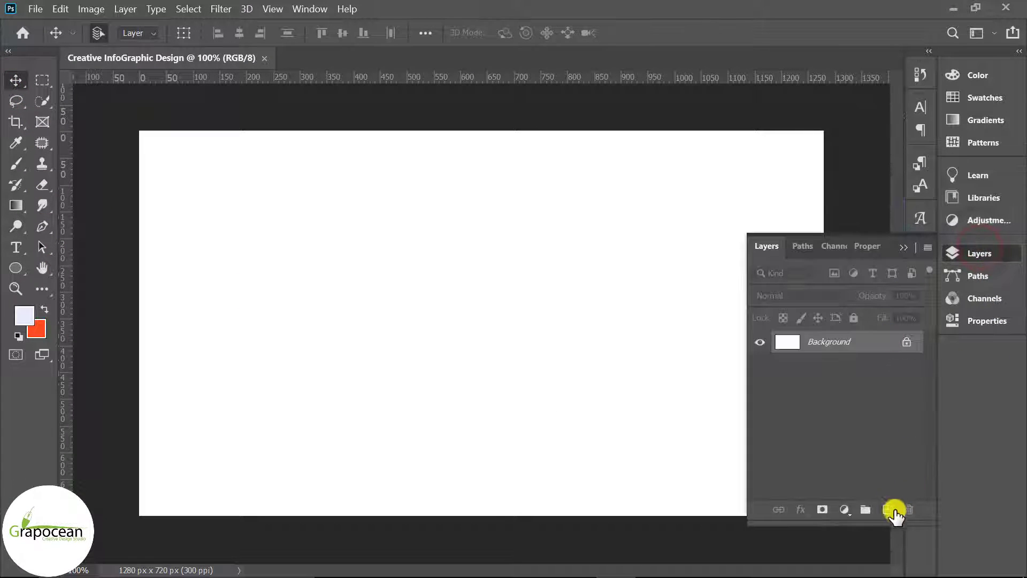
left_click(889, 510)
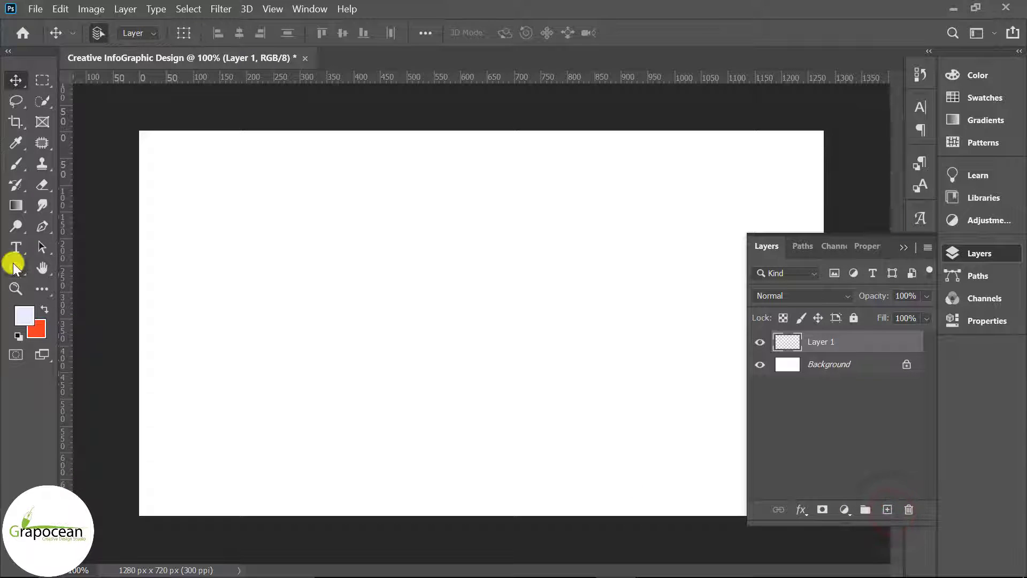
Step: Draw a lavender rectangle covering the whole canvas
left_click_drag(15, 266, 68, 273)
left_click(68, 273)
scroll(131, 150, "down", 1)
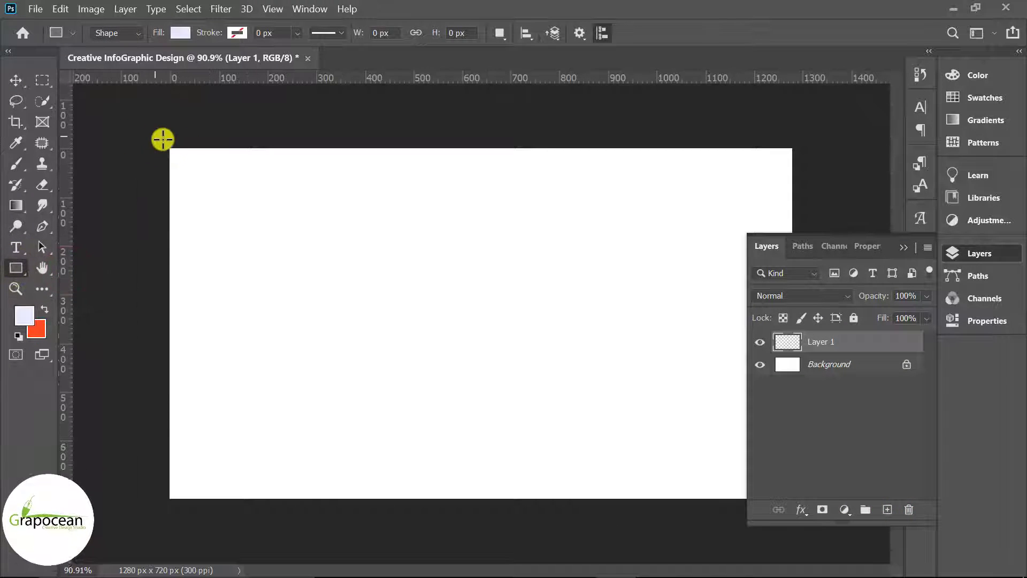
left_click_drag(164, 143, 800, 518)
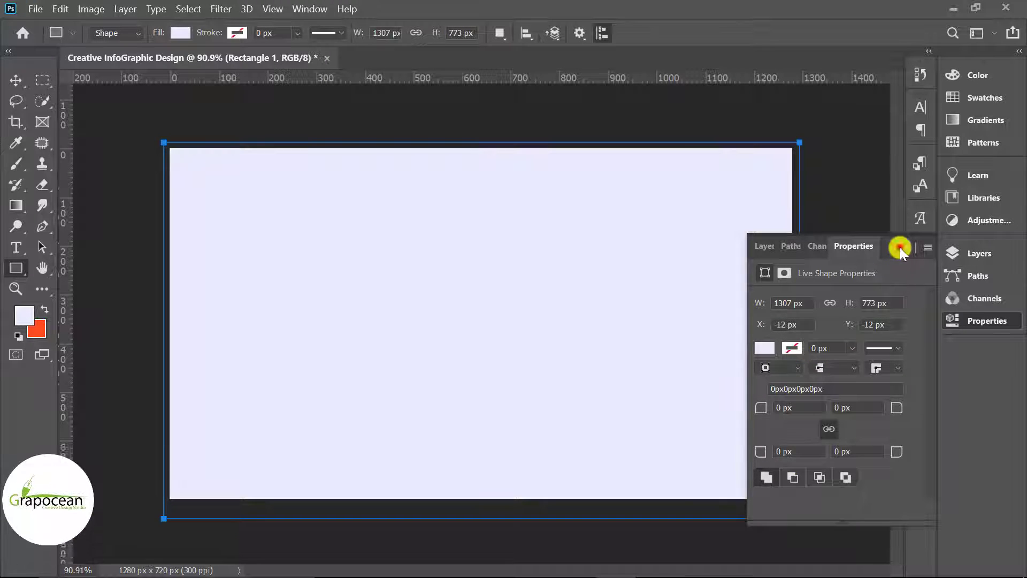
left_click(899, 248)
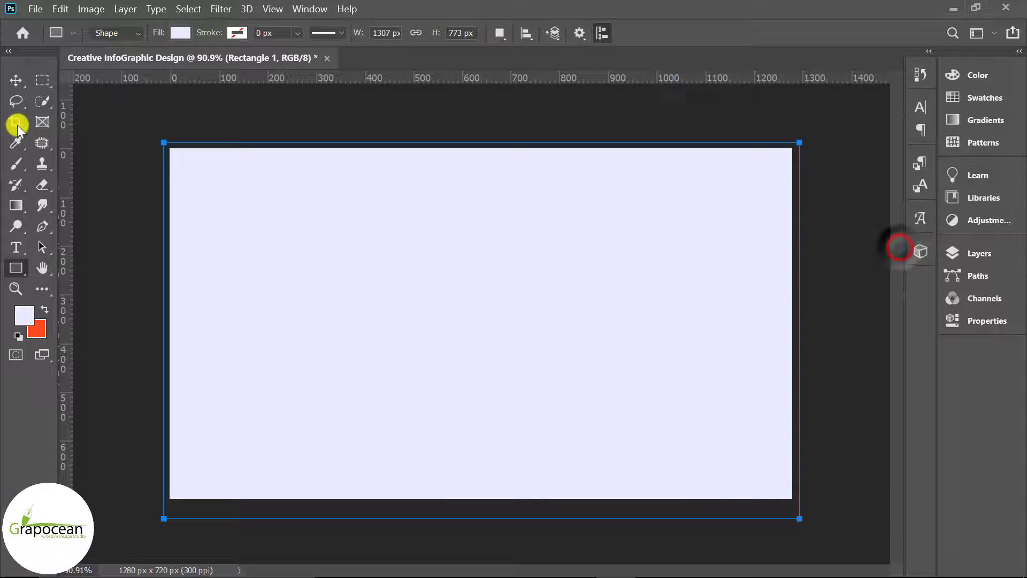
Step: Lock Rectangle 1 and add an empty layer above it
left_click(15, 78)
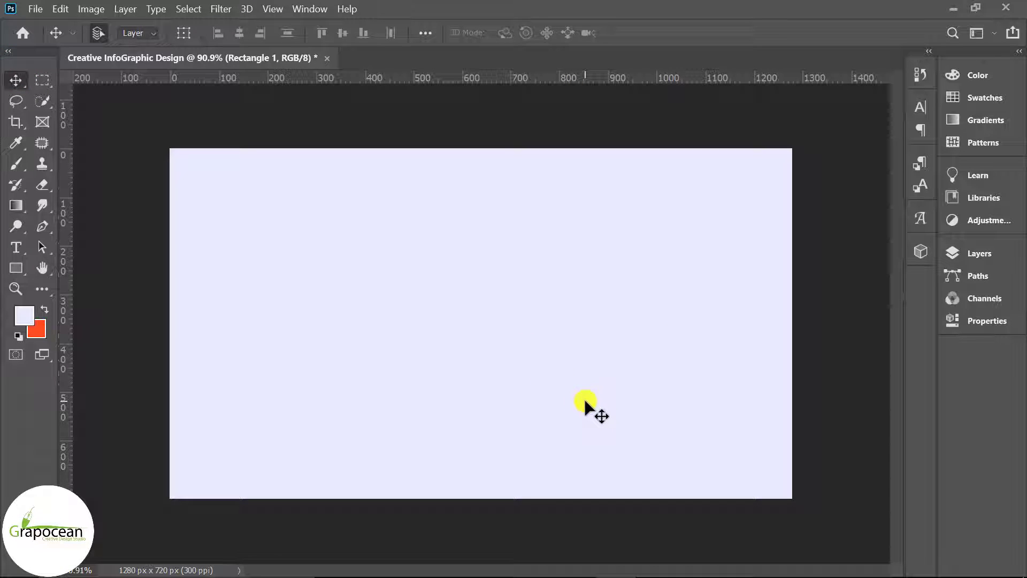
left_click(981, 254)
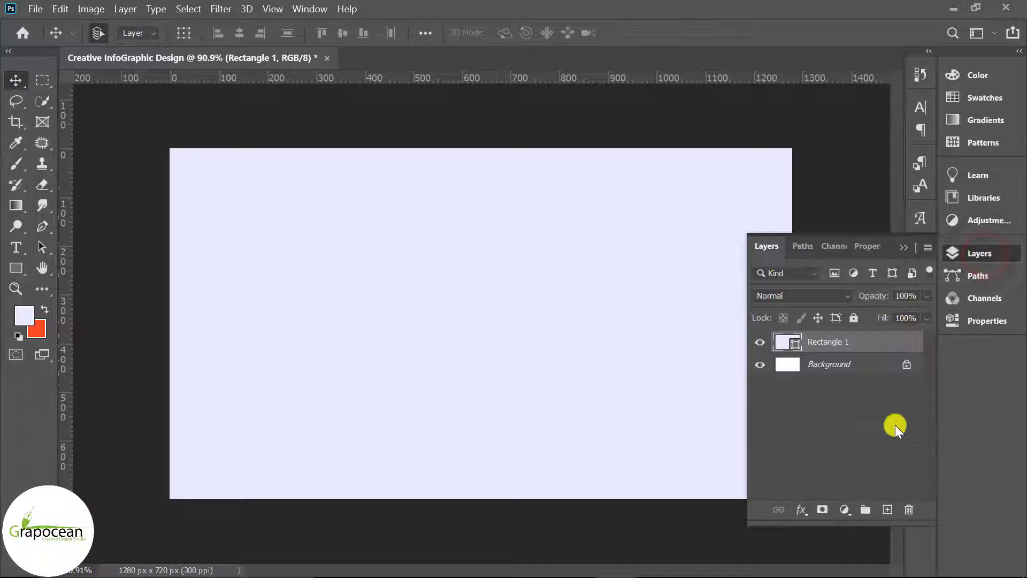
left_click(856, 317)
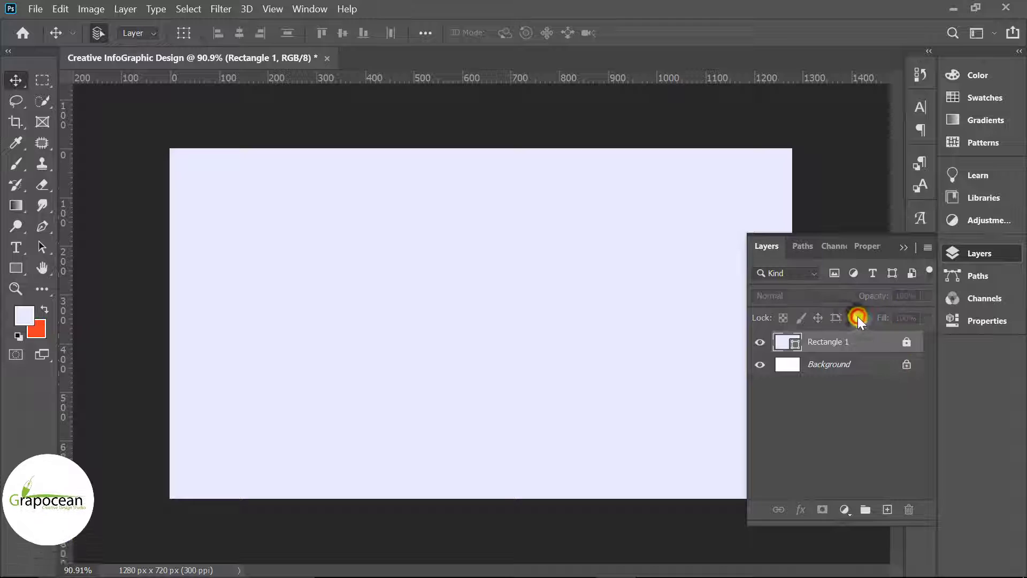
left_click(887, 509)
left_click(15, 268)
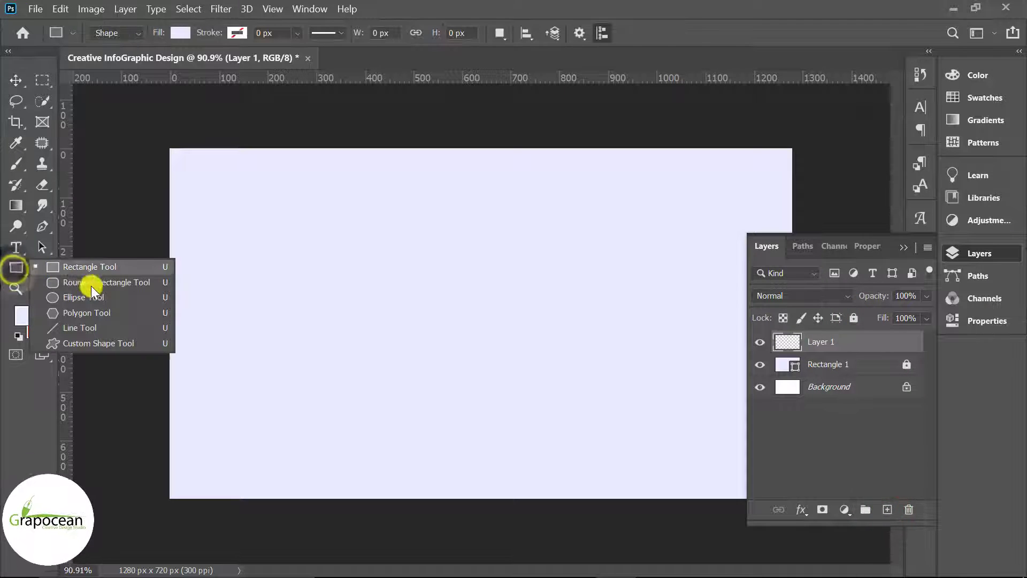
Step: Draw a 106 px lavender circle, Ellipse 1, near the canvas's upper left
left_click(99, 298)
left_click_drag(323, 220, 377, 278)
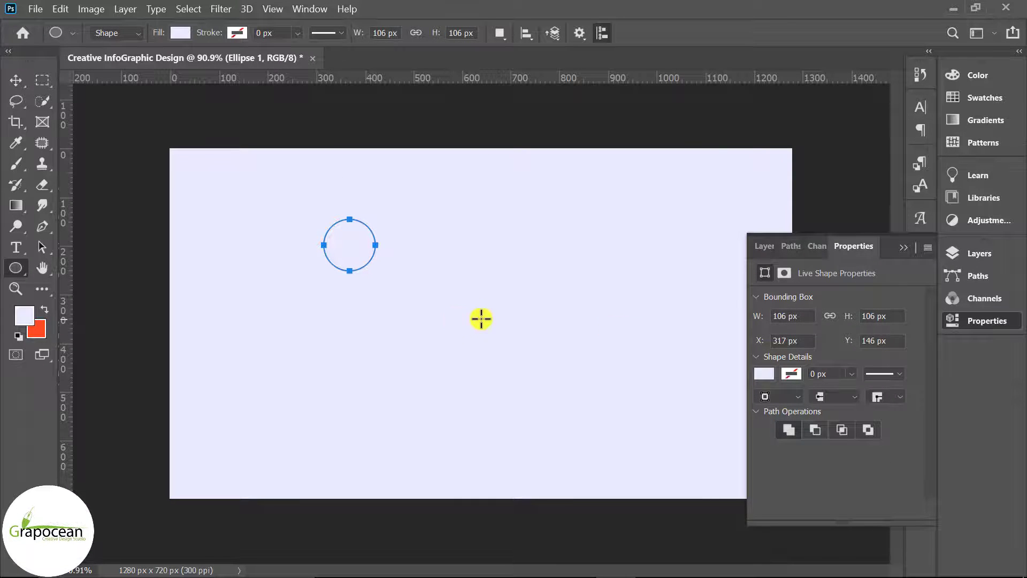
left_click(976, 254)
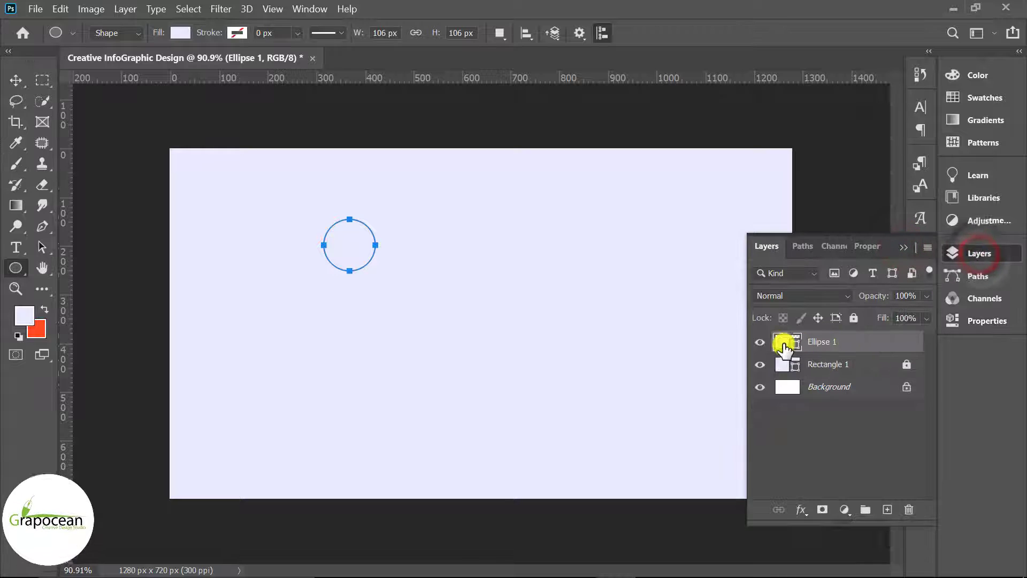
left_click(16, 81)
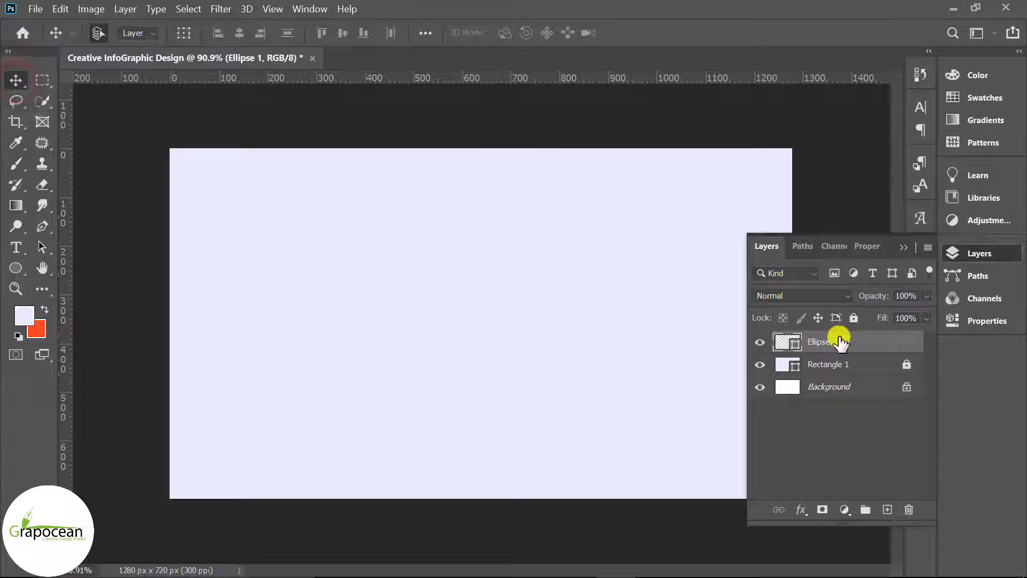
Step: Add a Pillow Emboss, Chisel Hard Bevel & Emboss with a new gloss contour to Ellipse 1
right_click(860, 351)
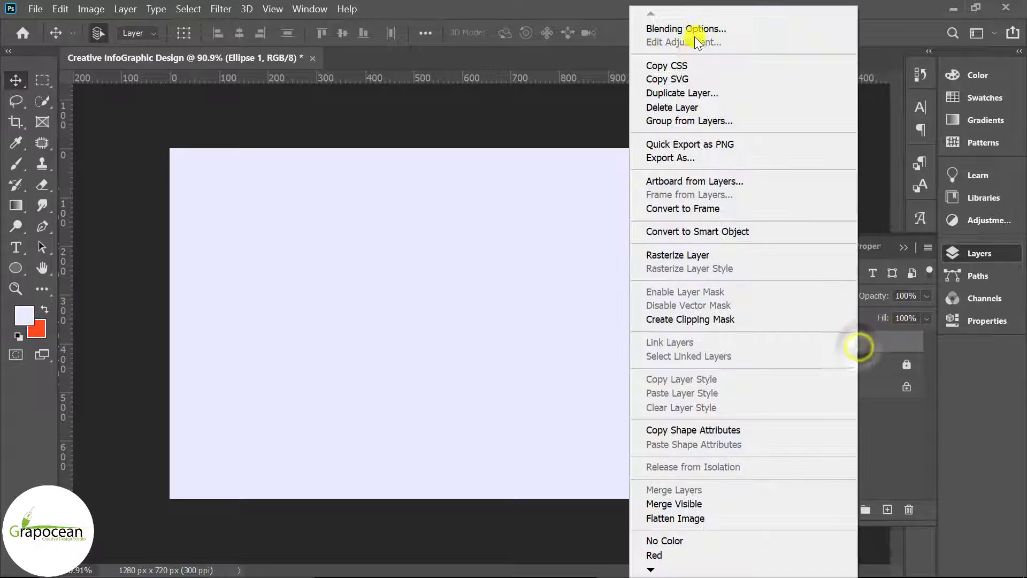
left_click(698, 31)
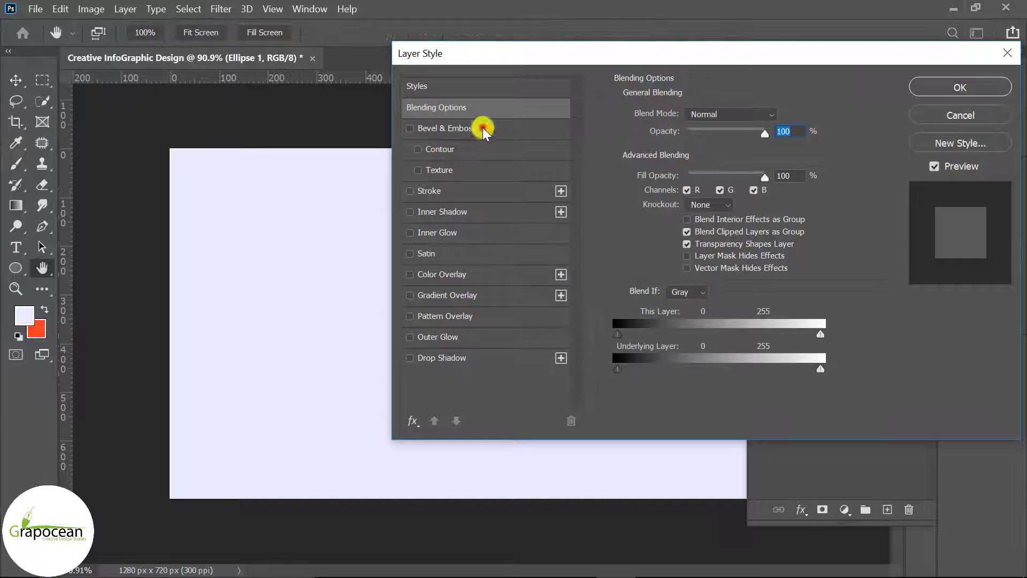
left_click(484, 128)
left_click_drag(631, 51, 694, 101)
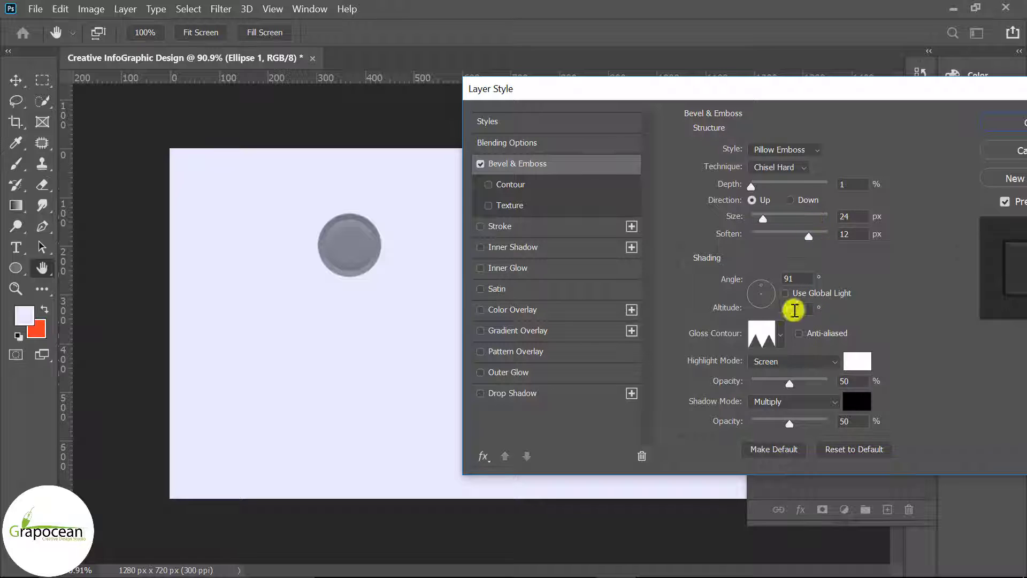
mouse_move(761, 281)
left_mouse_down()
mouse_move(754, 301)
mouse_move(765, 306)
left_mouse_up()
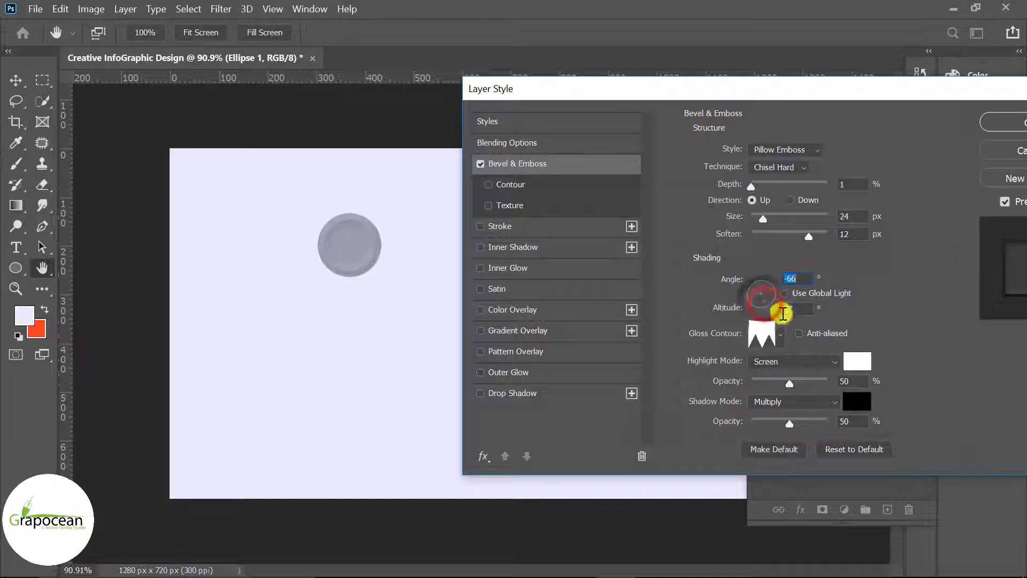
left_click(781, 335)
left_click(736, 397)
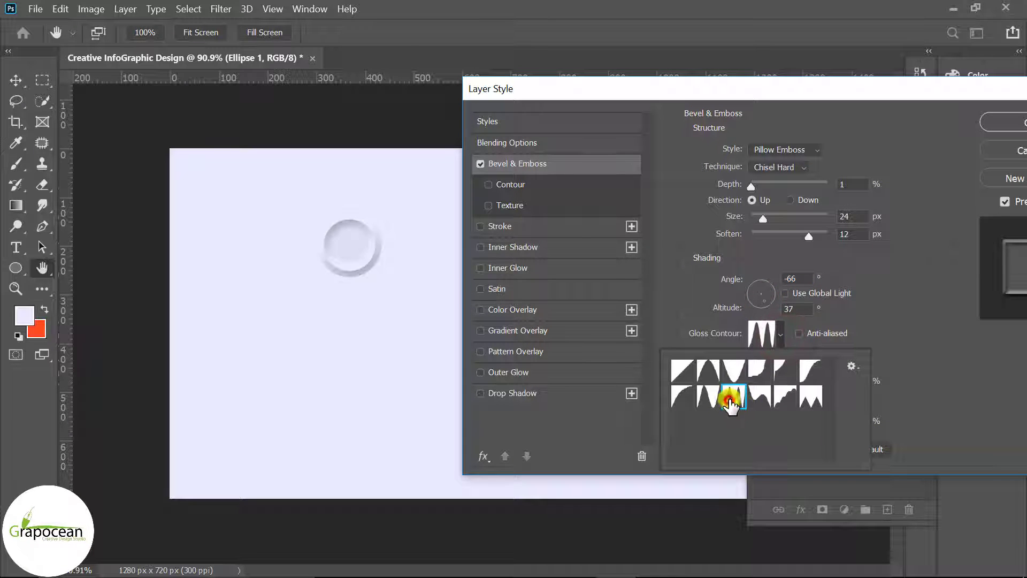
left_click(770, 290)
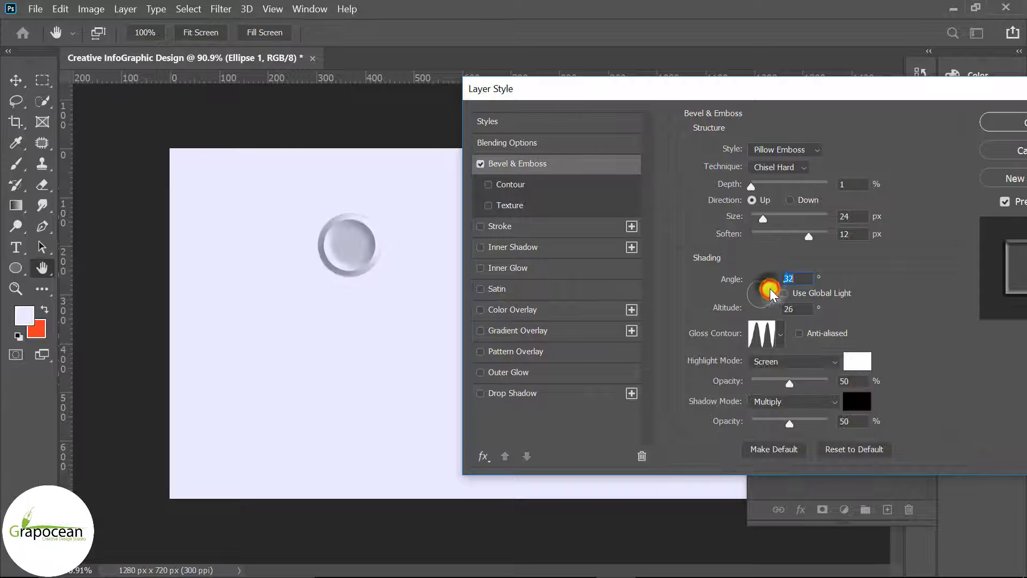
Step: Fine-tune the bevel's light angle and altitude, confirm, then reopen Ellipse 1's layer style
left_click_drag(772, 303, 766, 304)
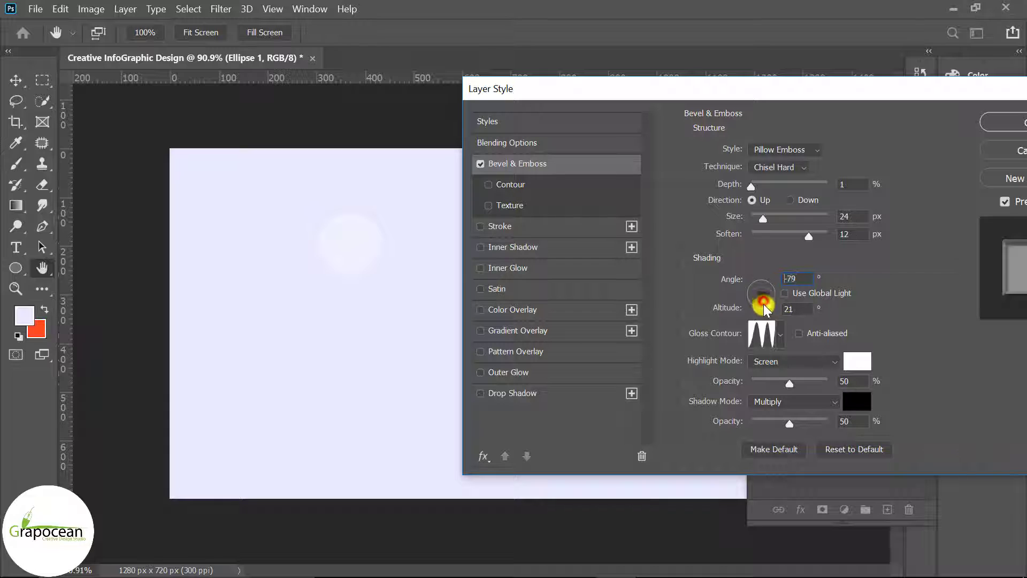
left_click_drag(766, 304, 766, 288)
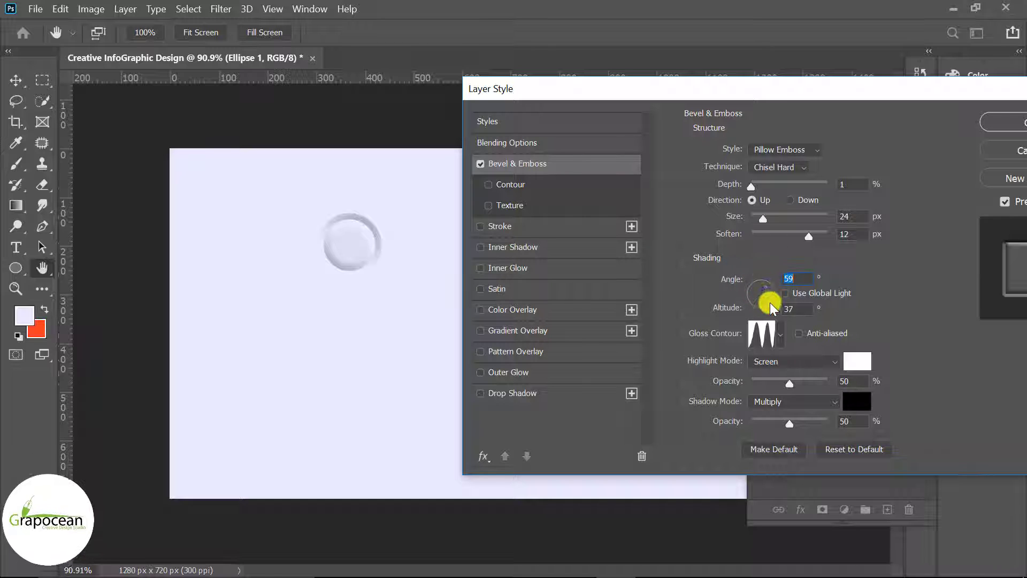
left_click(792, 279)
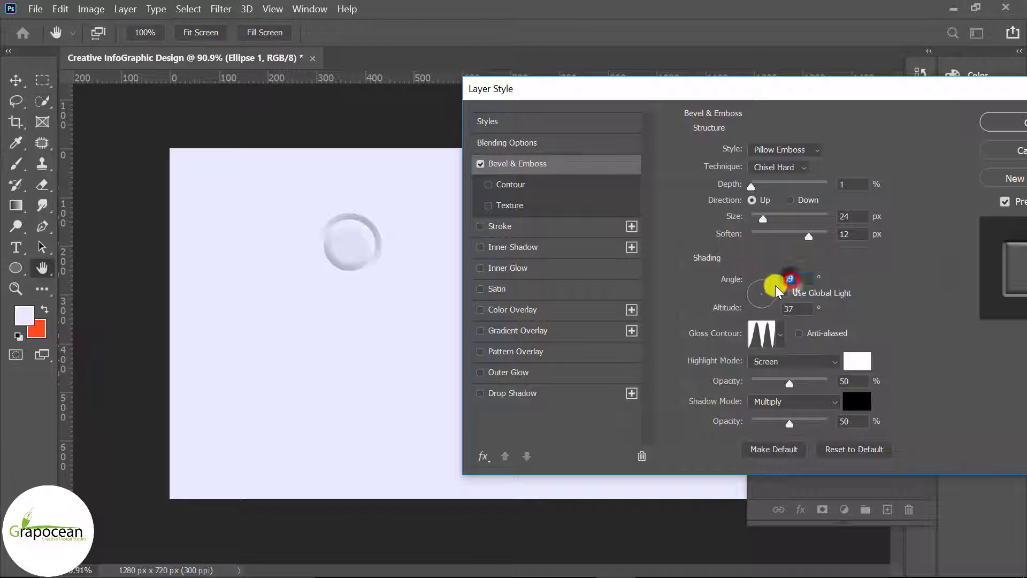
key("Return")
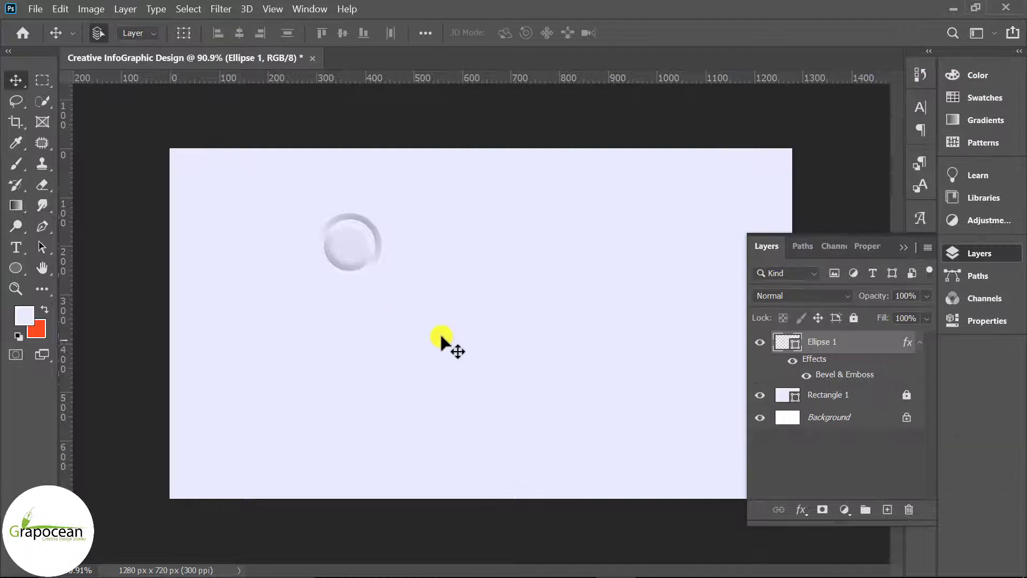
left_click(757, 345)
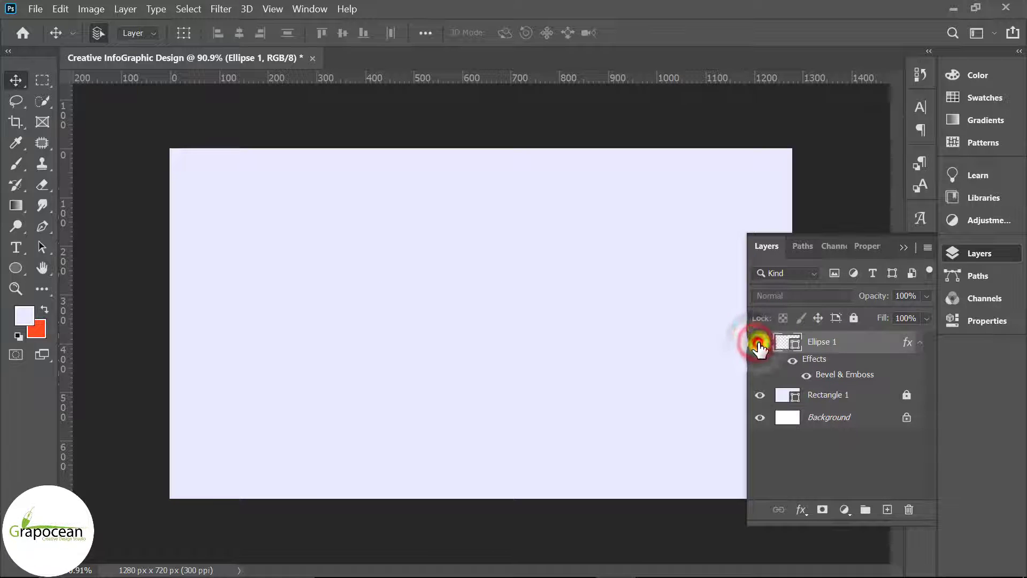
double_click(813, 360)
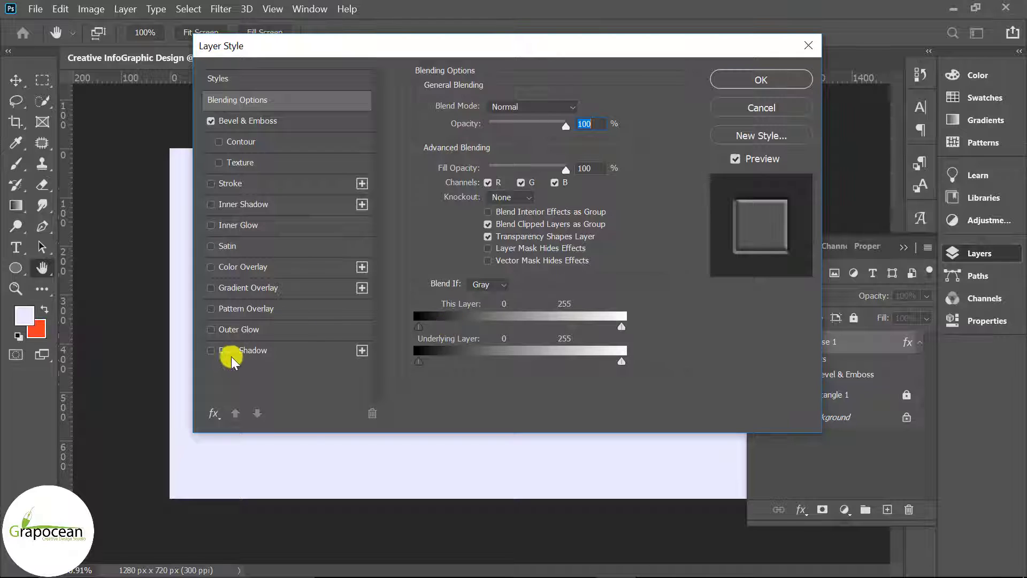
Step: Give Ellipse 1 a Drop Shadow with 8 px distance and 29% opacity
left_click(244, 350)
left_click_drag(452, 47, 804, 110)
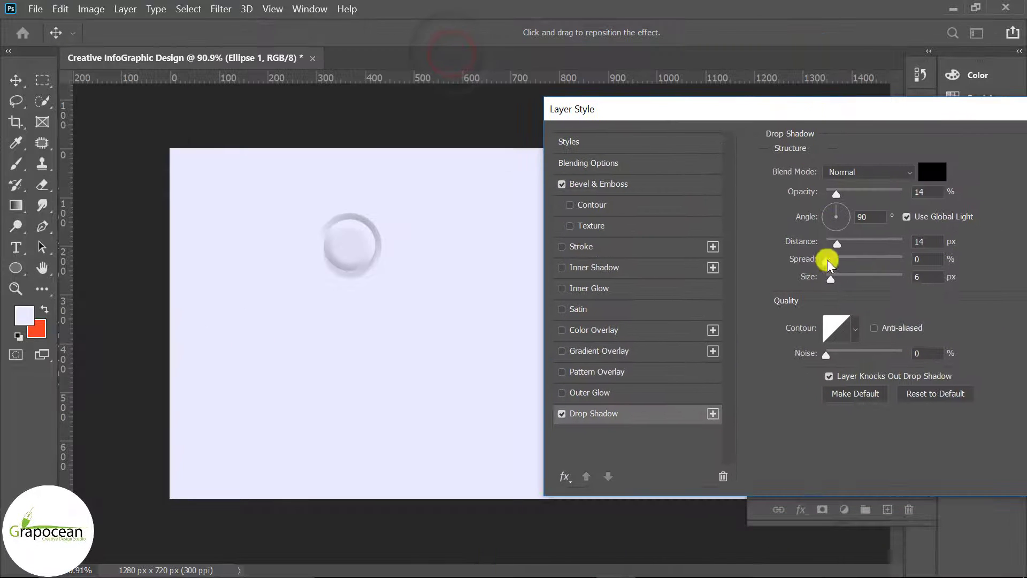
mouse_move(838, 241)
left_mouse_down()
mouse_move(825, 244)
mouse_move(832, 247)
left_mouse_up()
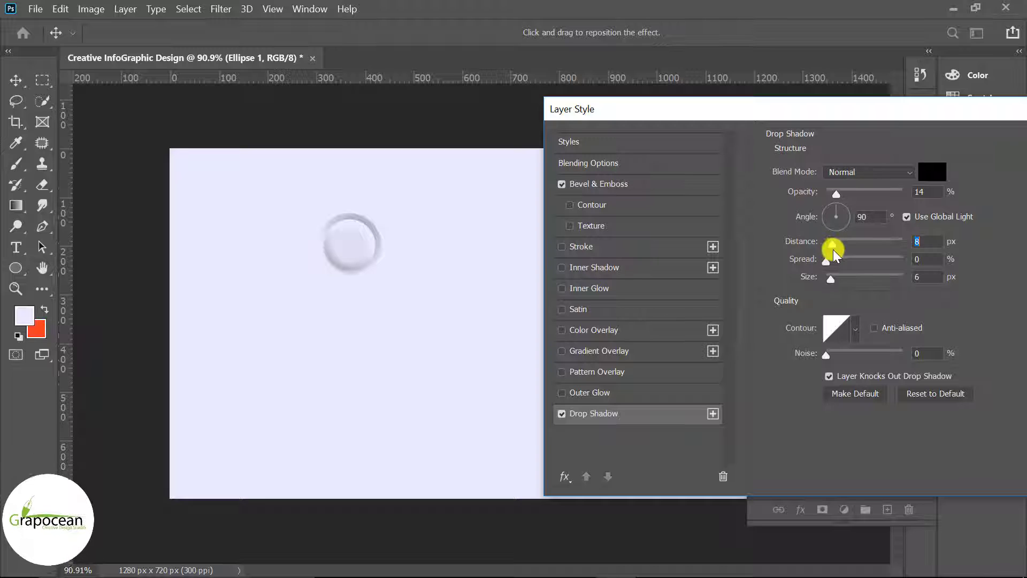
left_click_drag(903, 191, 852, 194)
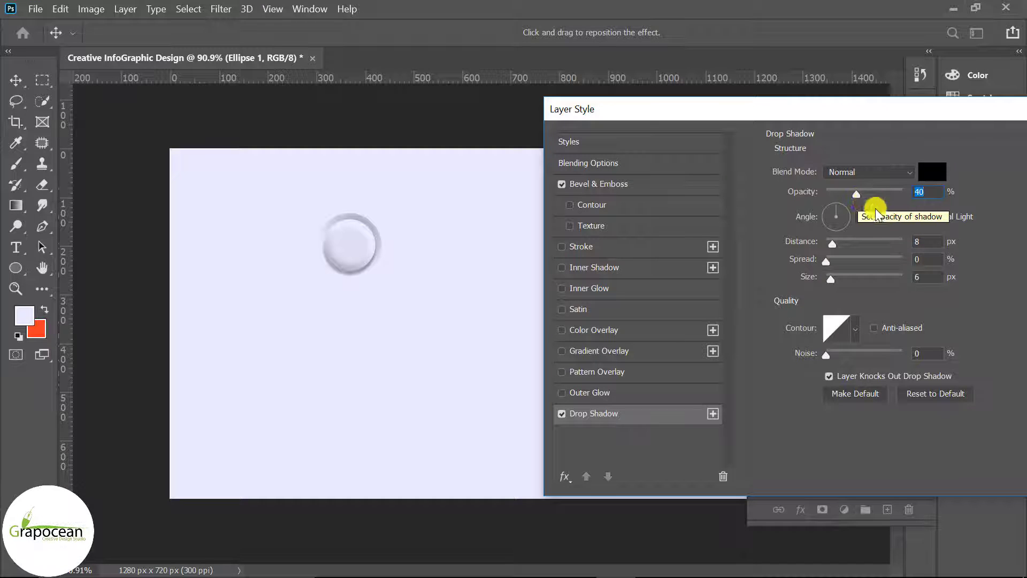
left_click_drag(853, 193, 849, 195)
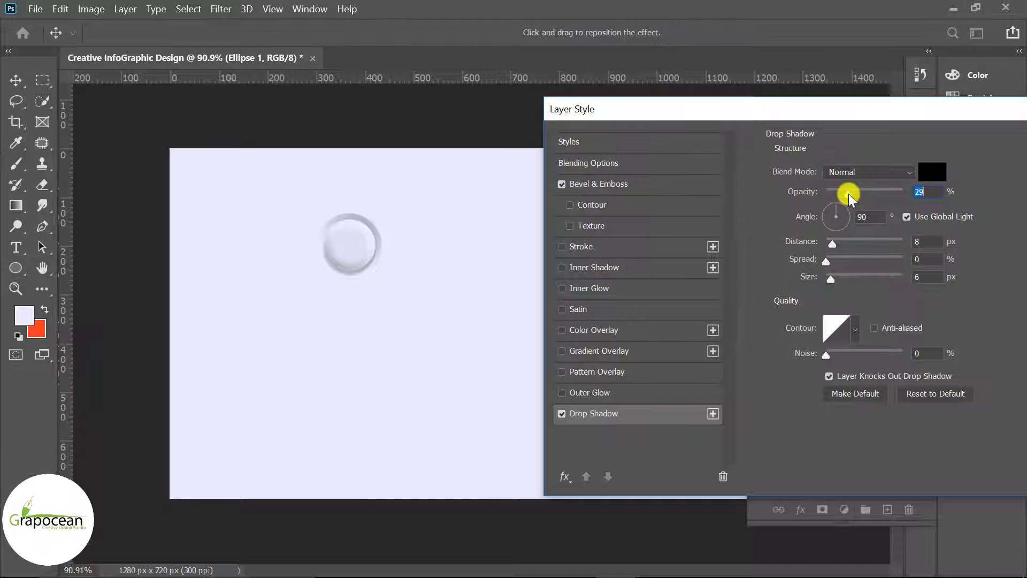
left_click_drag(821, 108, 742, 167)
left_click(1011, 201)
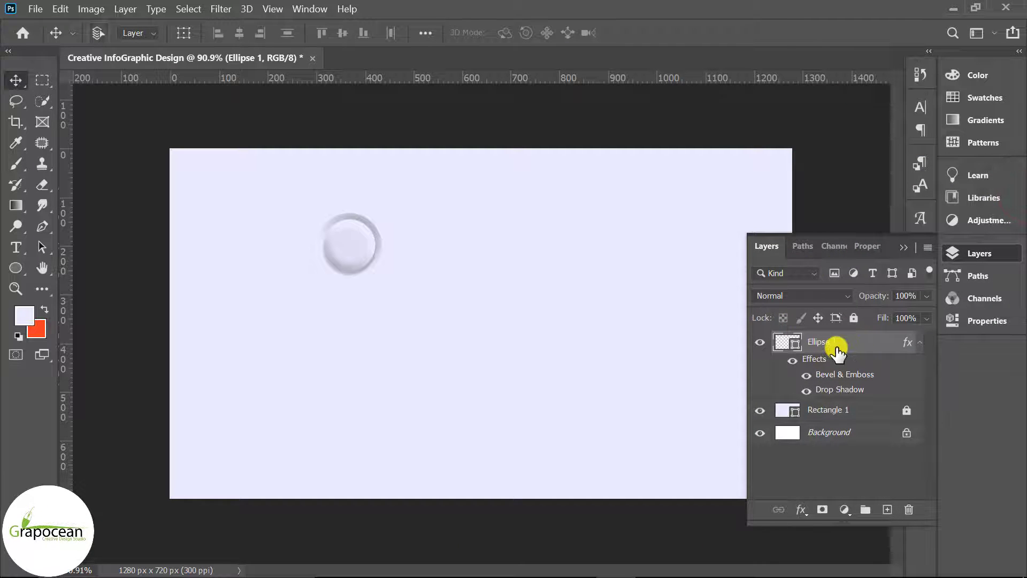
Step: Duplicate the circle, enlarge the copy to about 144%, and place it below Ellipse 1
key("ctrl+j")
key("ctrl+t")
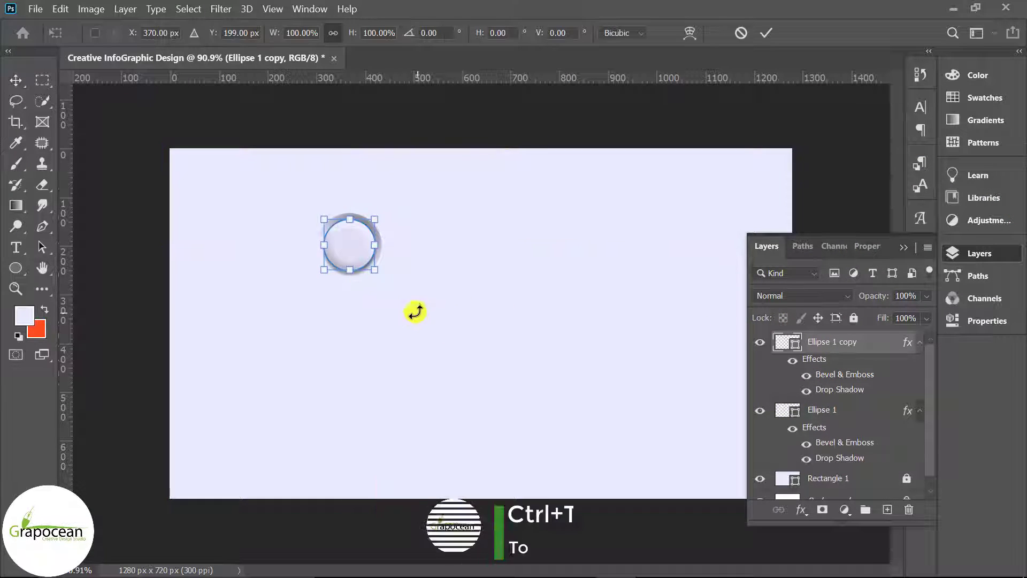
left_click_drag(375, 270, 386, 280)
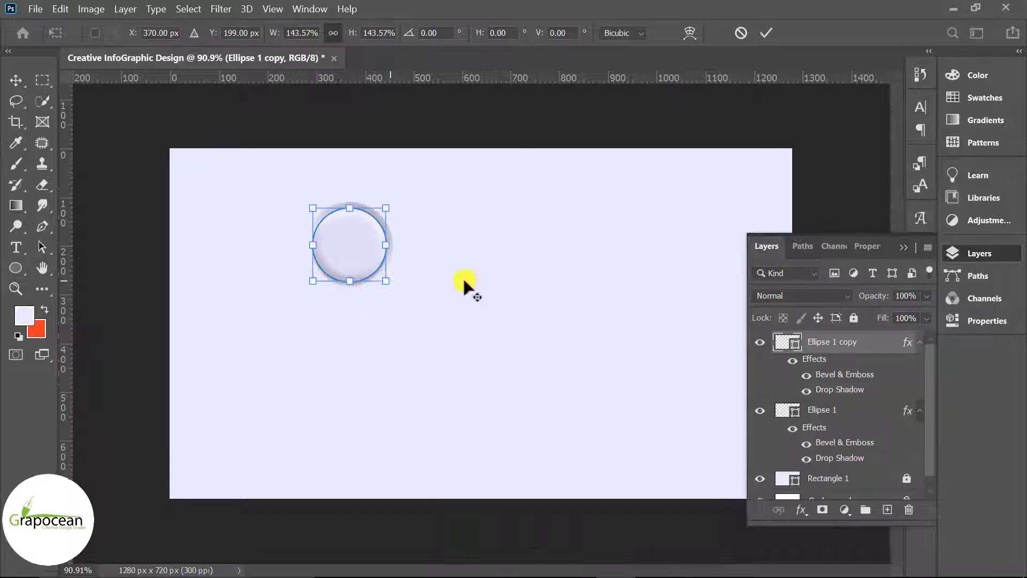
left_click(766, 33)
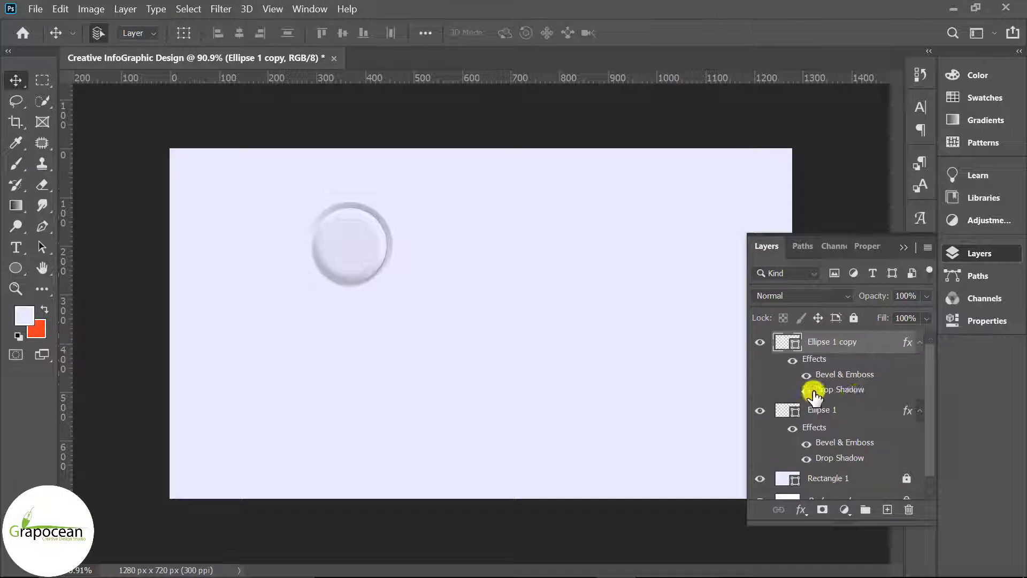
left_click_drag(856, 337, 824, 468)
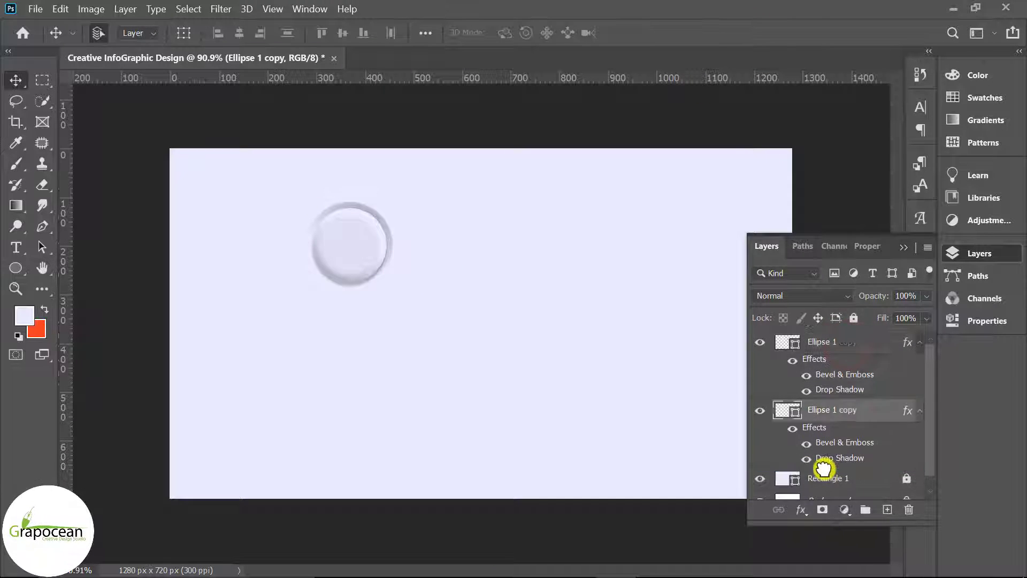
Step: Enlarge the outer Ellipse 1 copy ring to about 139%
left_click(827, 341)
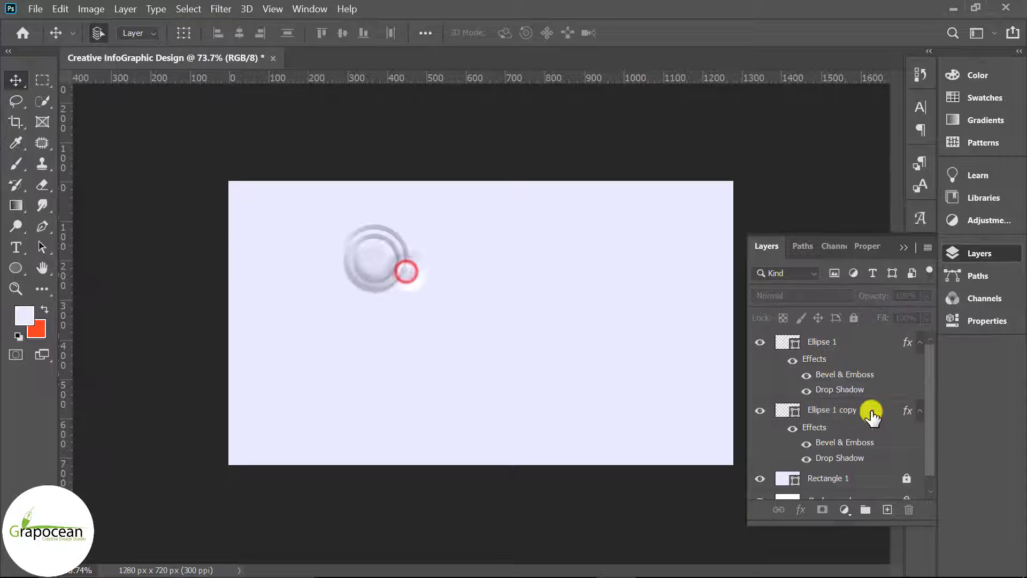
left_click(872, 414)
key("ctrl+t")
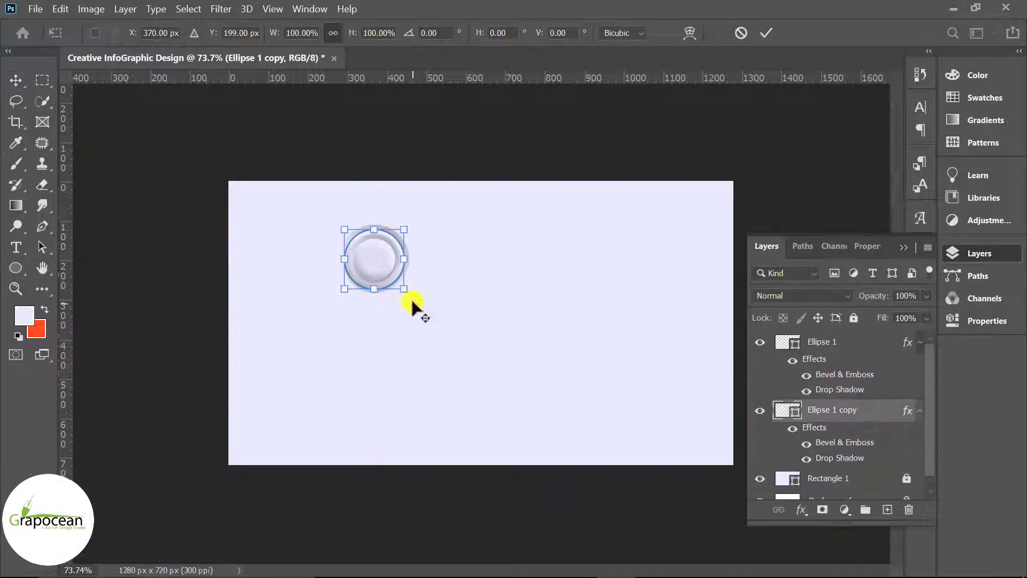
left_click_drag(405, 292, 420, 305)
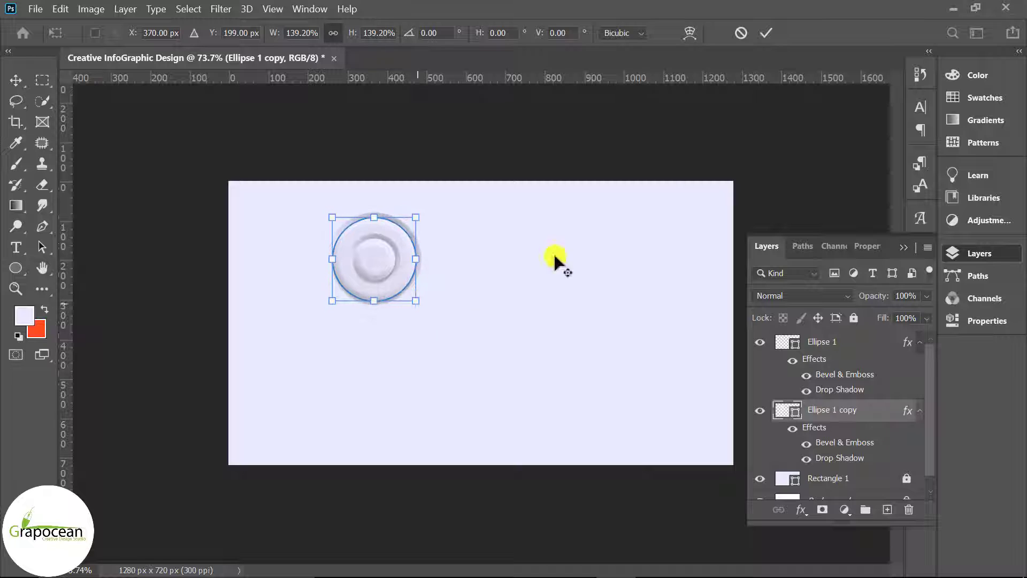
left_click(766, 33)
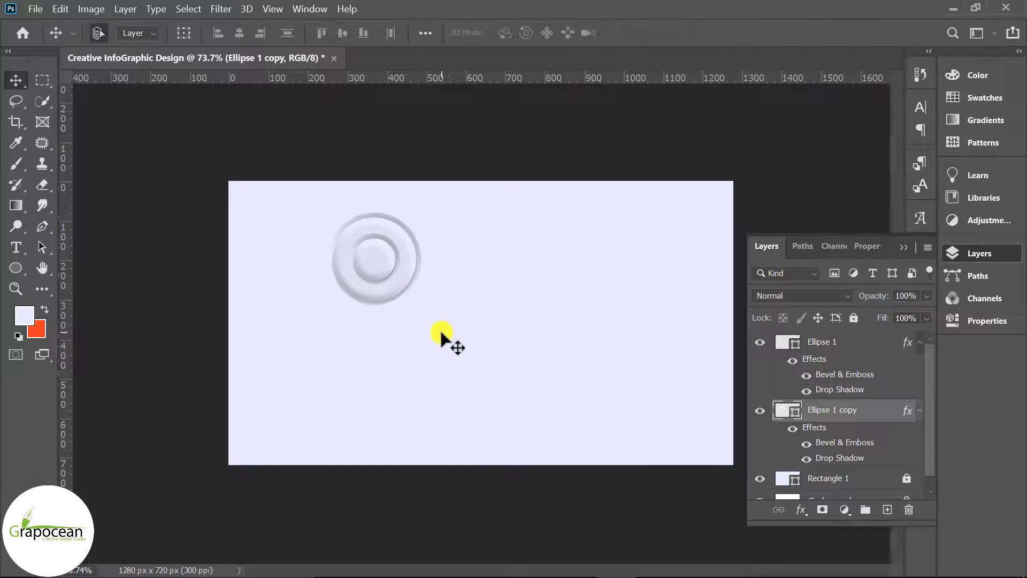
Step: Scale the inner Ellipse 1 circle to 155% and reopen its layer style settings
left_click(393, 259)
key("ctrl+t")
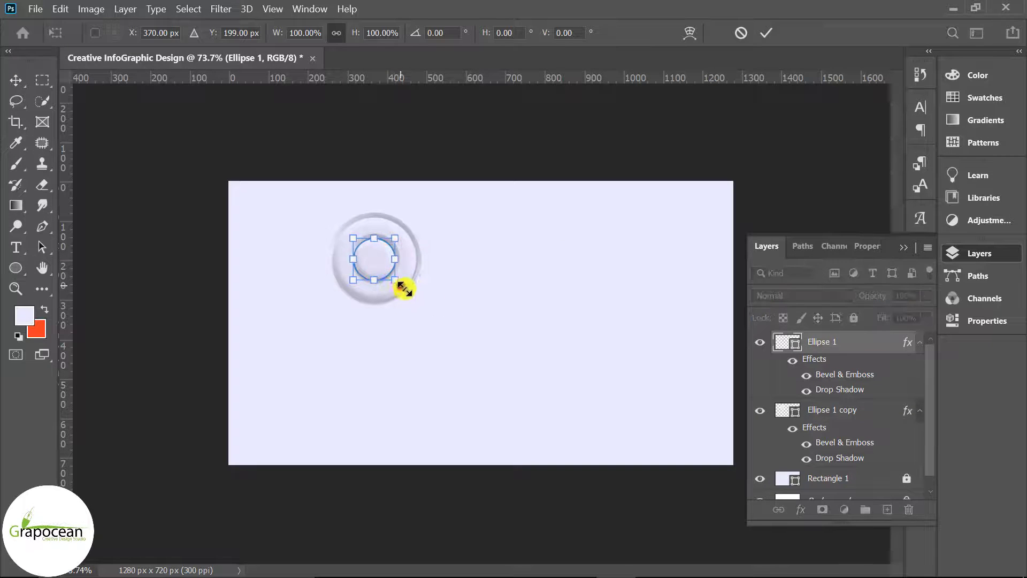
left_click_drag(406, 291, 415, 294)
left_click(766, 32)
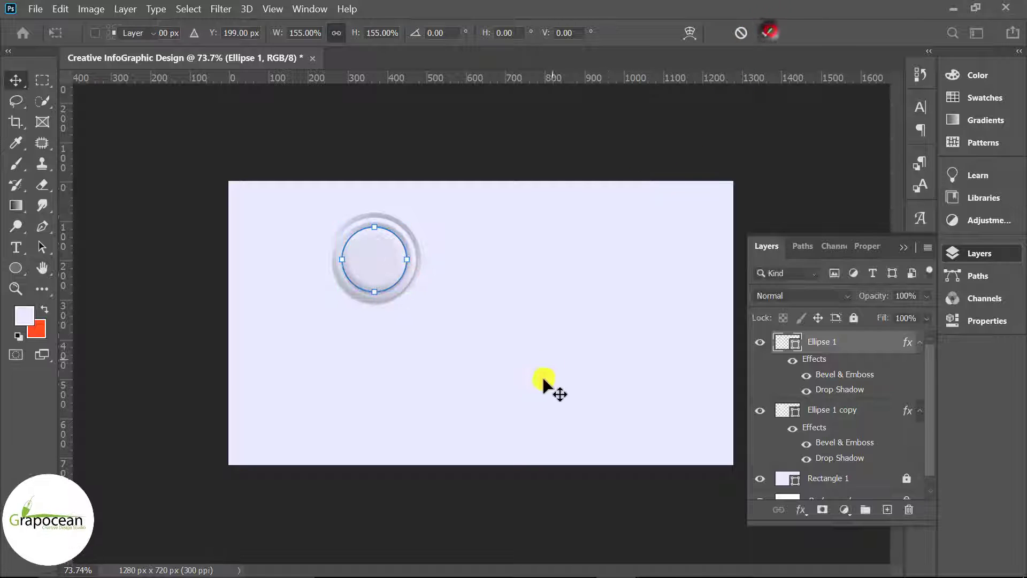
double_click(841, 390)
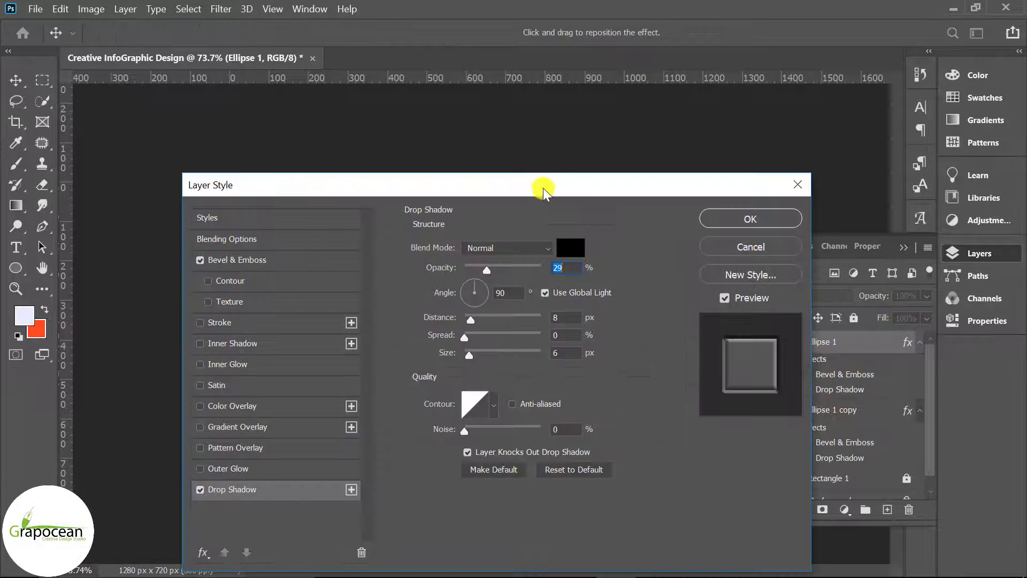
left_click_drag(543, 188, 839, 116)
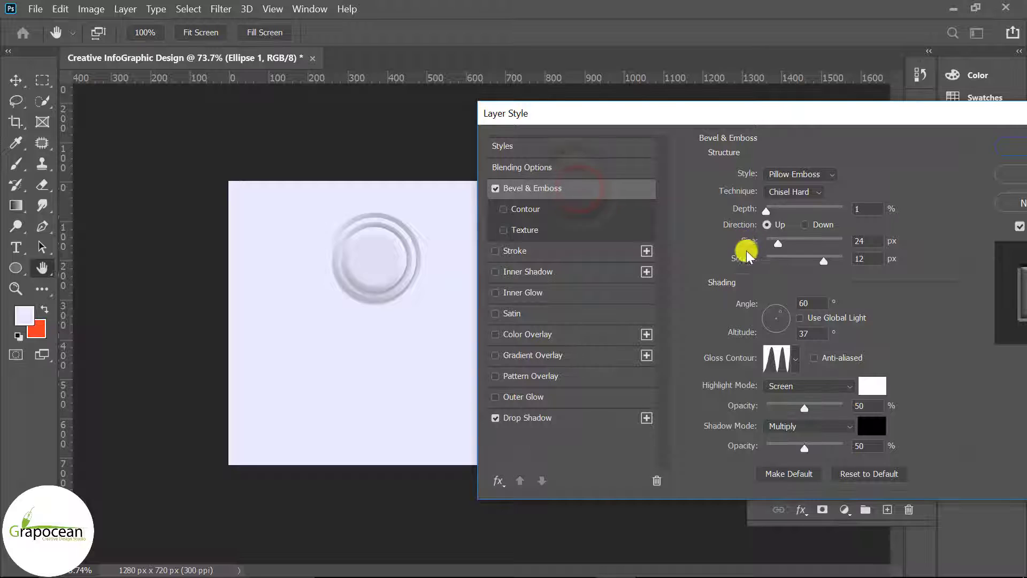
Step: Preview Inner Bevel, Emboss and Pillow Emboss styles, settling on Stroke Emboss
left_click(816, 303)
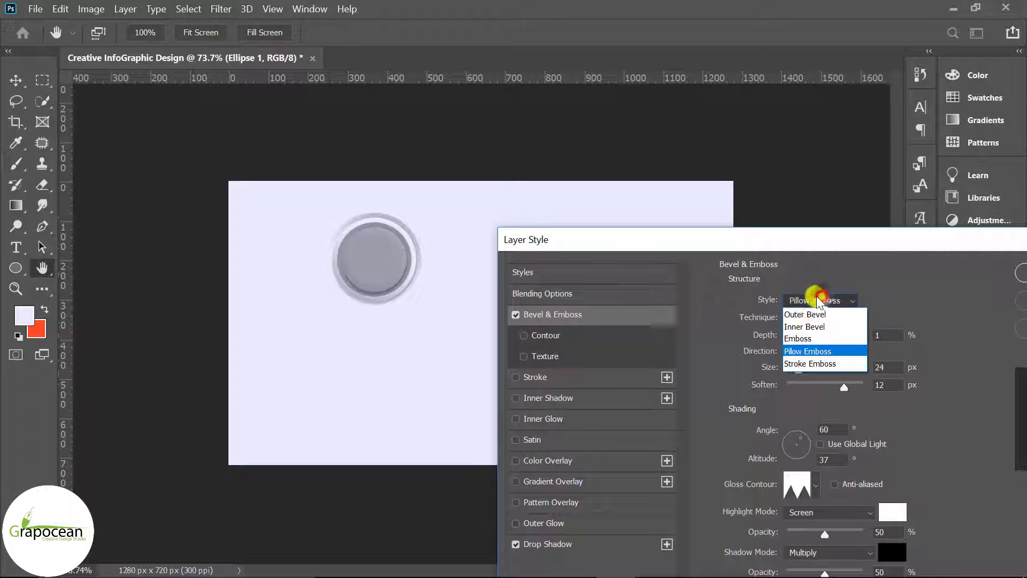
left_click(809, 323)
left_click(813, 301)
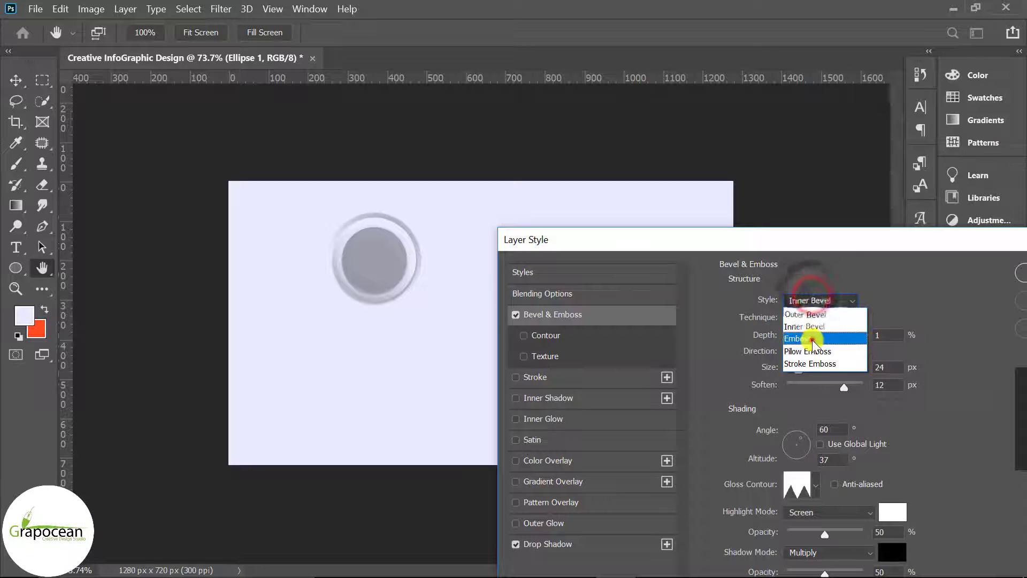
left_click(807, 333)
left_click(818, 301)
left_click(821, 344)
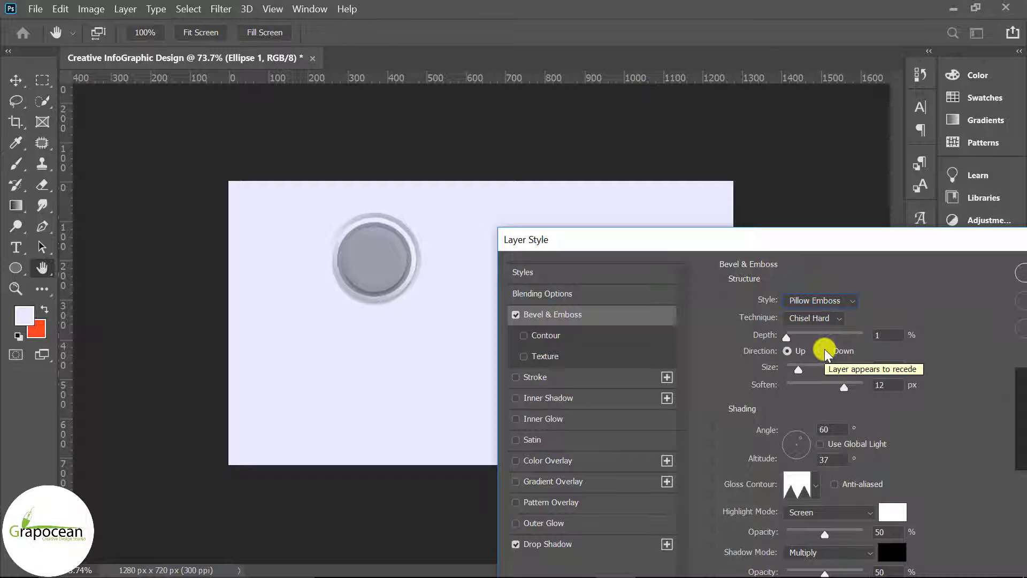
left_click(824, 300)
left_click(830, 363)
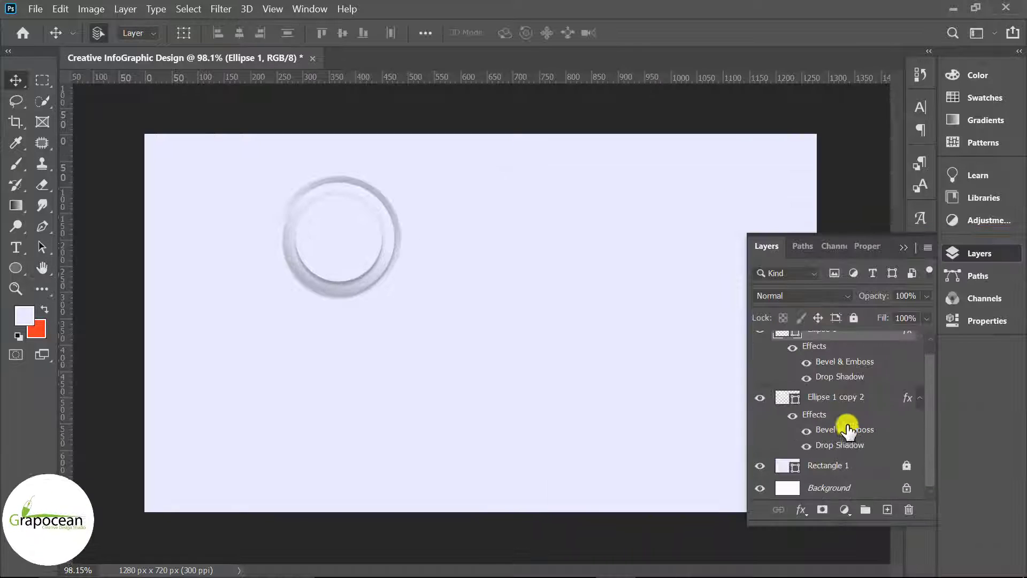
Step: Convert the stacked ring layers into one smart object
left_click(845, 397)
right_click(871, 400)
left_click(731, 230)
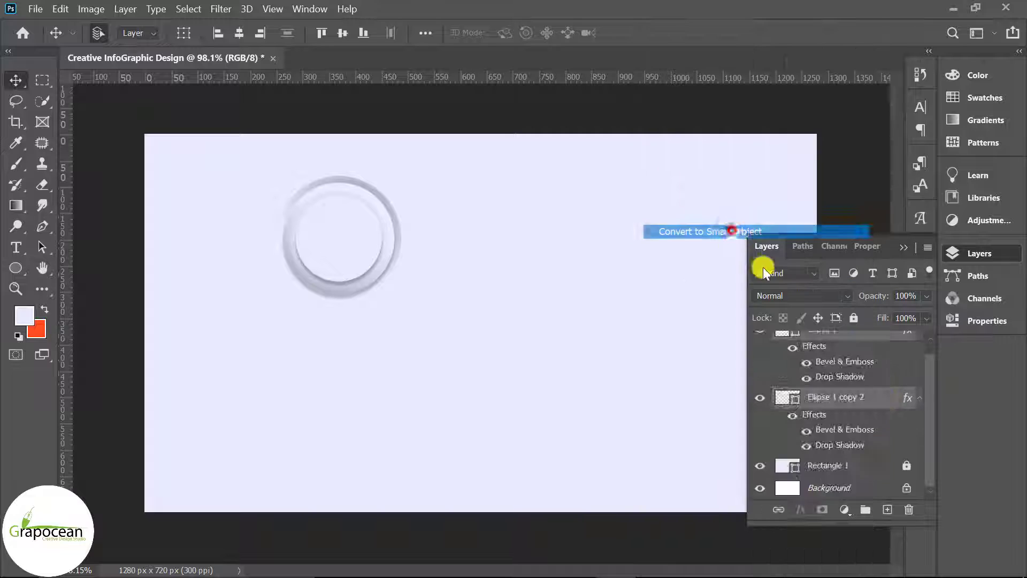
left_click(760, 343)
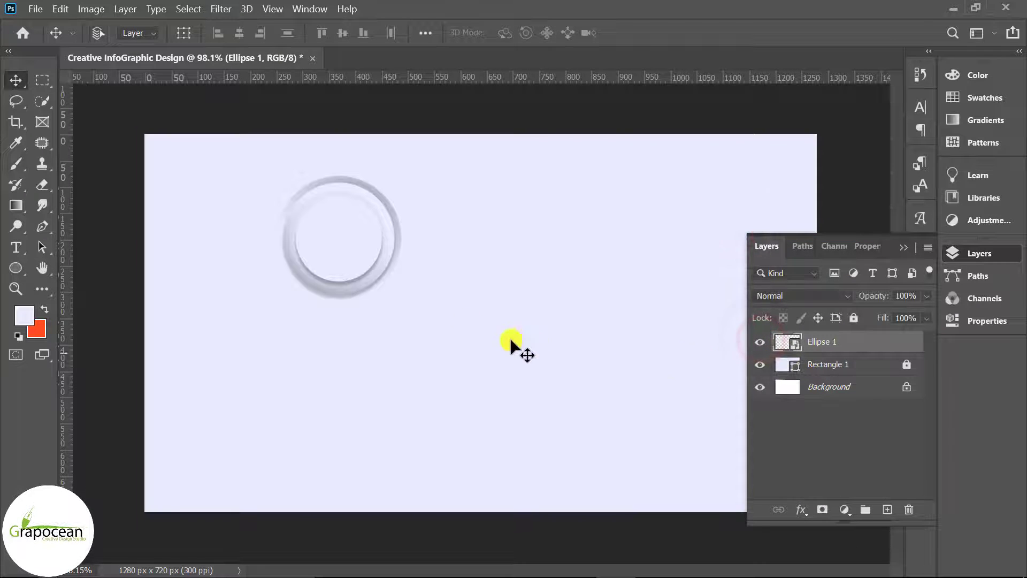
Step: Move the ring lower-middle, shrink it to about 67%, and place a duplicate above
left_click_drag(368, 249, 490, 406)
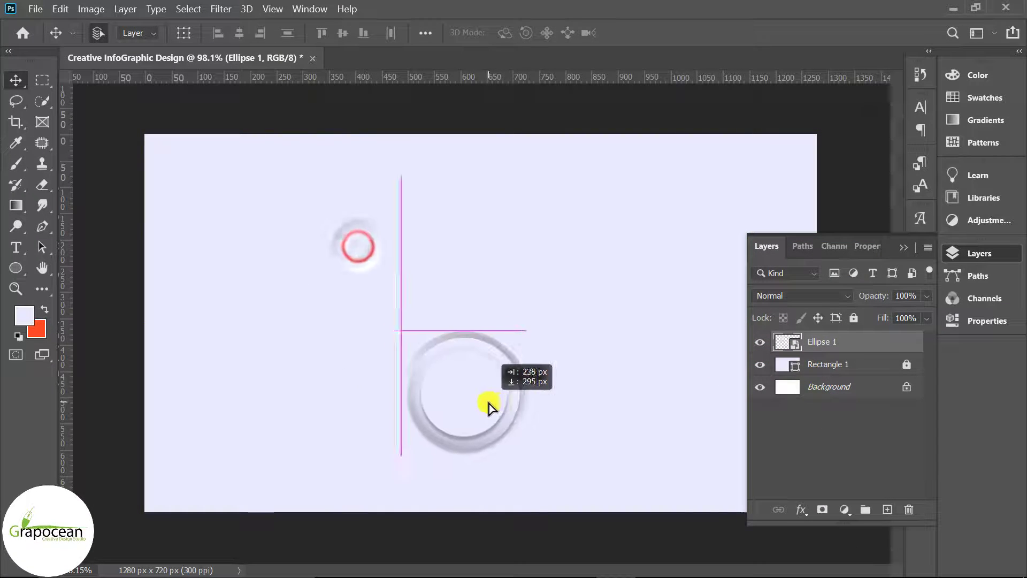
key("ctrl+t")
left_click_drag(536, 467, 488, 452)
left_click(778, 33)
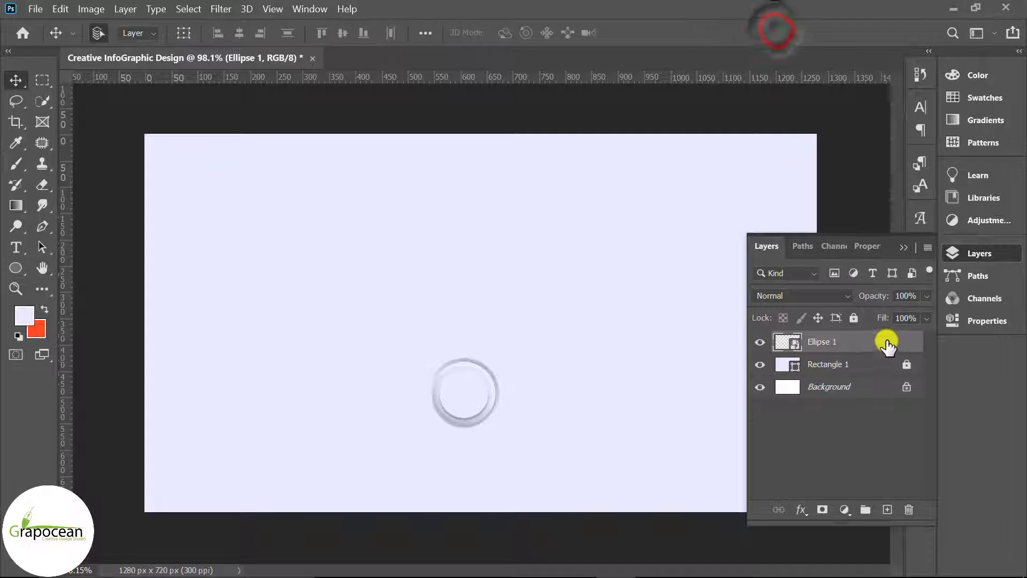
left_click_drag(887, 344, 886, 509)
left_click_drag(472, 382, 479, 272)
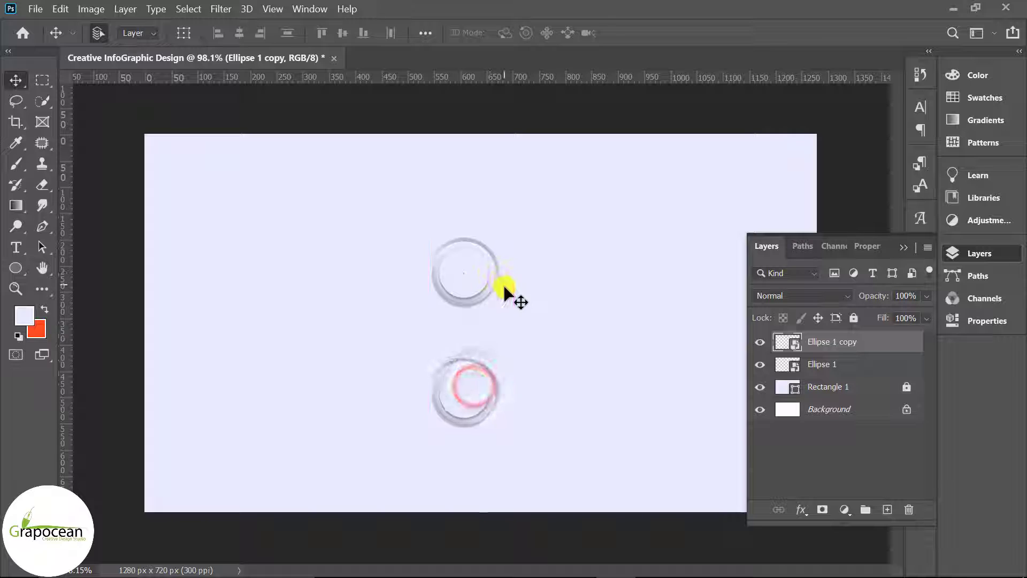
Step: Rasterize the upper Ellipse 1 copy ring layer
double_click(758, 342)
right_click(837, 347)
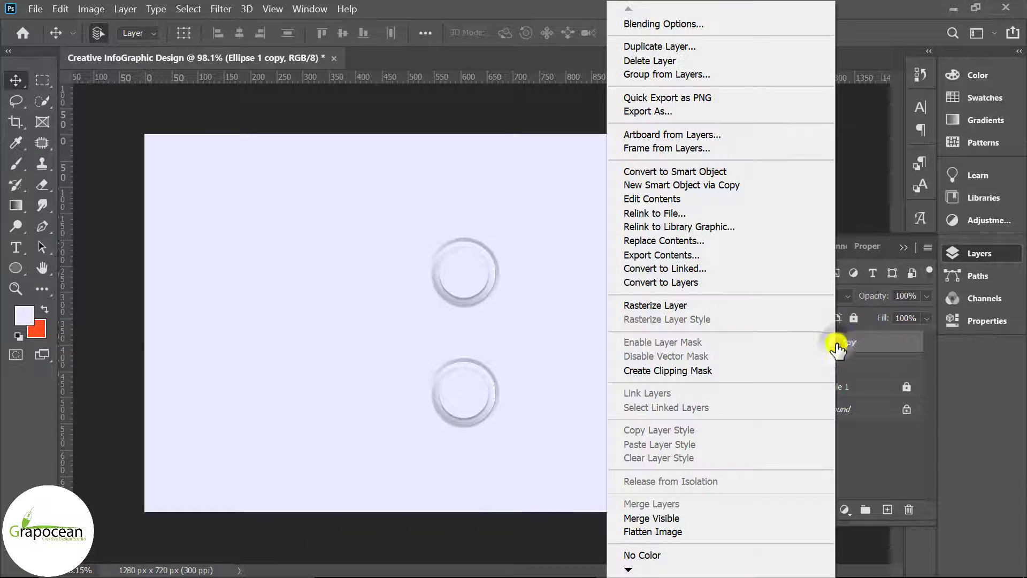
left_click(664, 303)
left_click(759, 342)
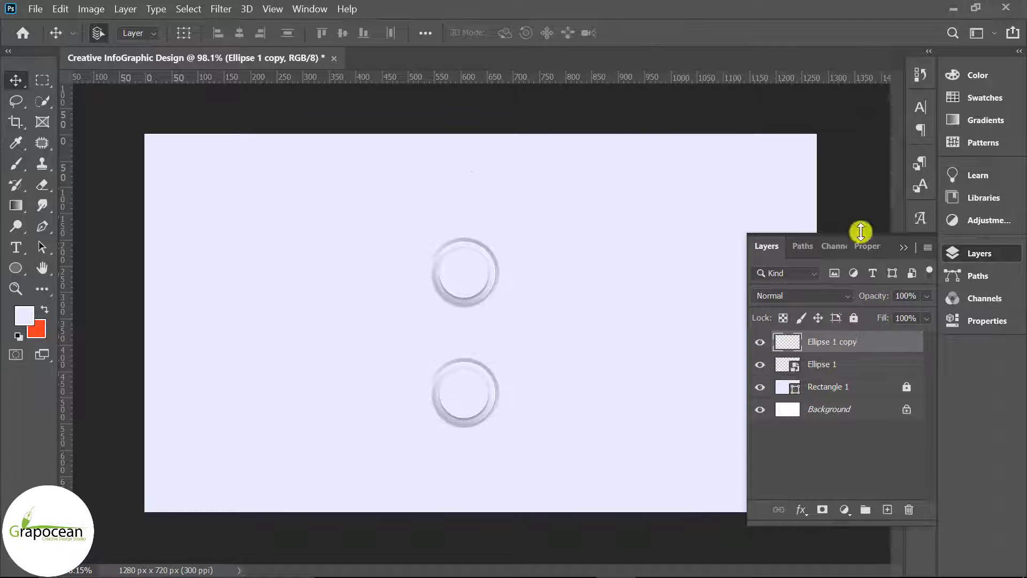
Step: Enlarge the upper ring to 220 px (width ×1.62) and move it up
left_click(904, 246)
left_click(987, 320)
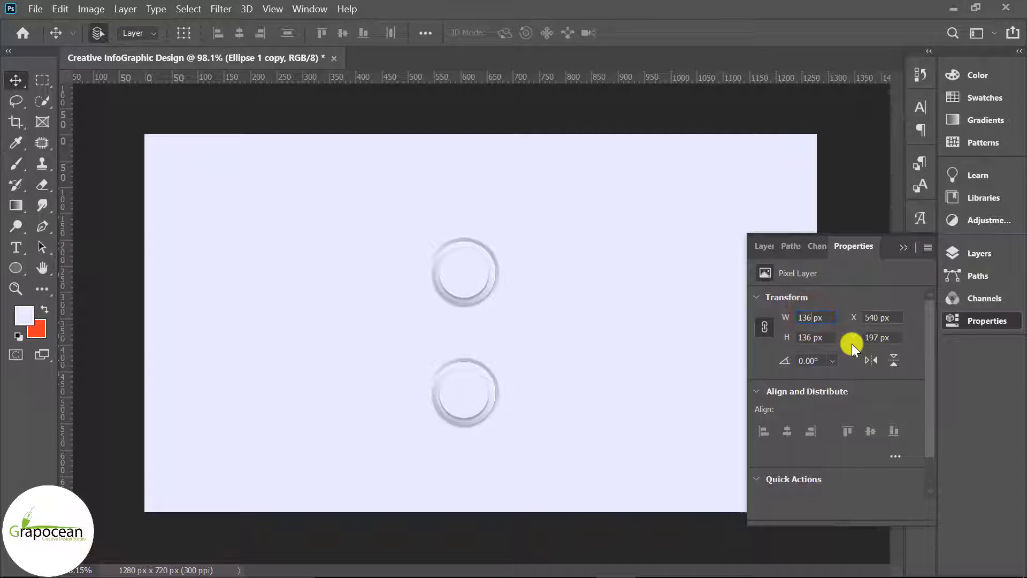
type("*1")
type("62")
key("Return")
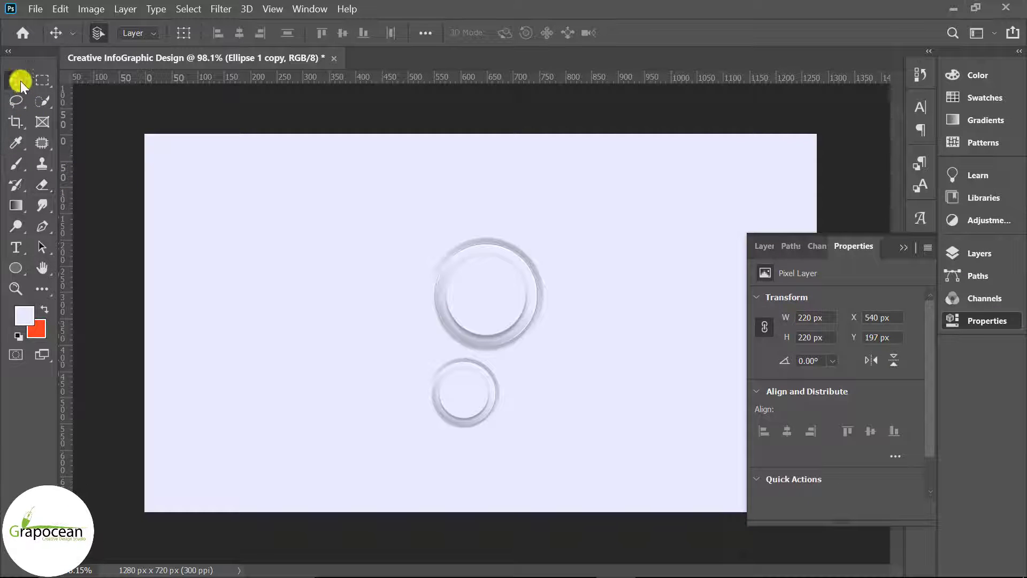
left_click_drag(520, 290, 485, 248)
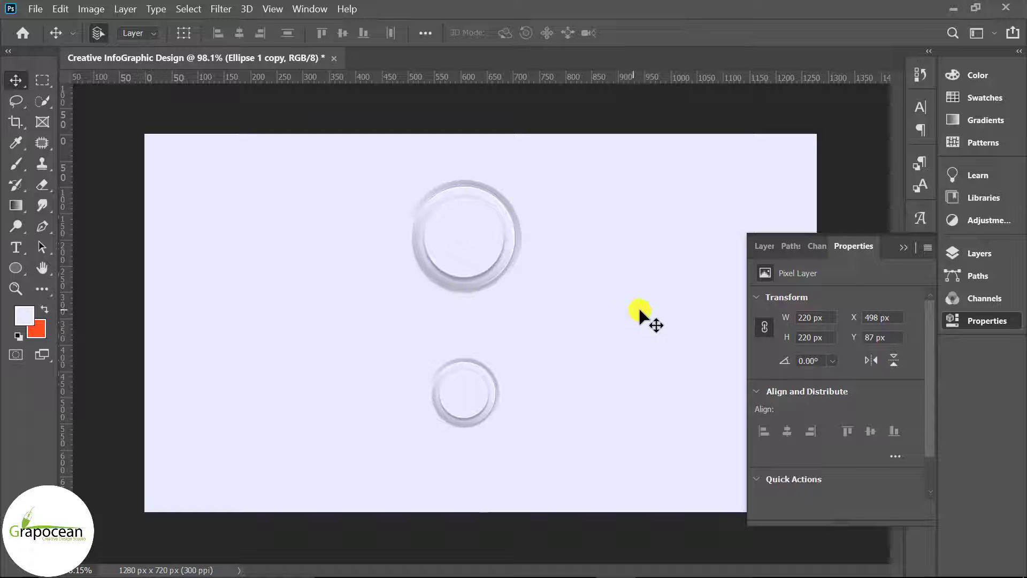
Step: Rasterize the lower Ellipse 1 ring layer
left_click(977, 253)
left_click(842, 361)
right_click(840, 364)
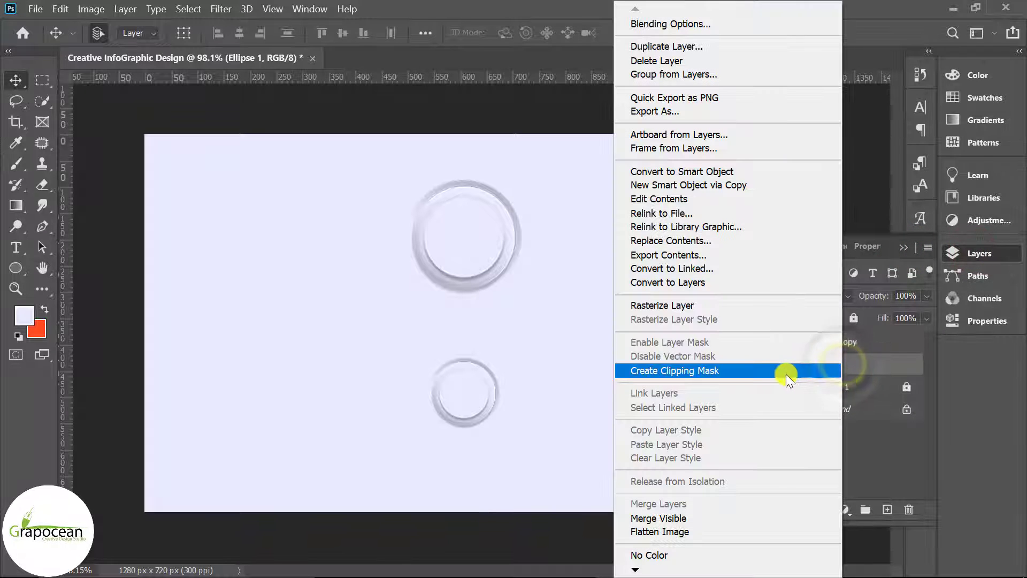
left_click(674, 305)
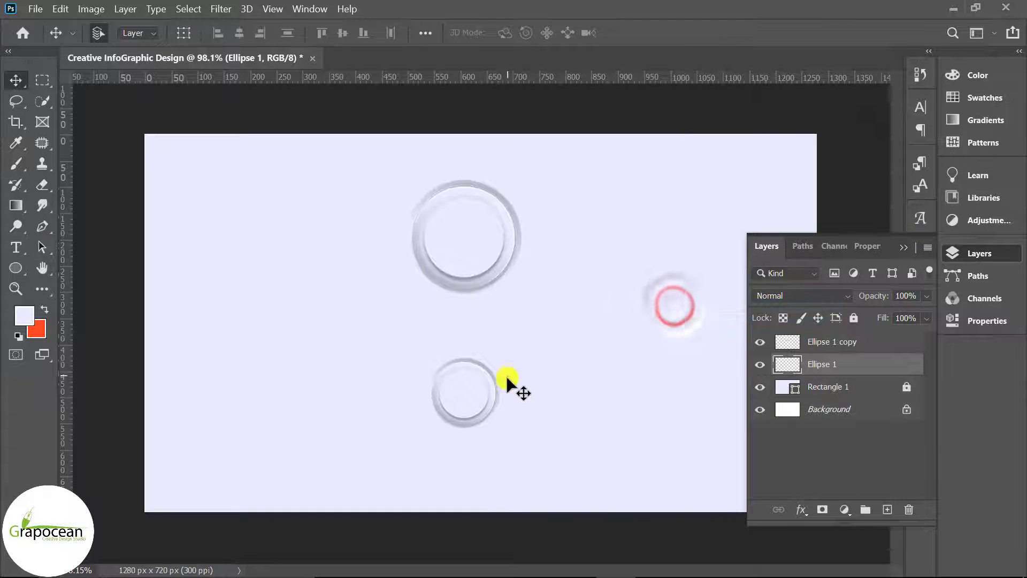
Step: Alt-drag three more copies of the lower ring and distribute all five rings evenly
mouse_move(508, 390)
left_mouse_down()
mouse_move(571, 396)
mouse_move(368, 398)
left_mouse_up()
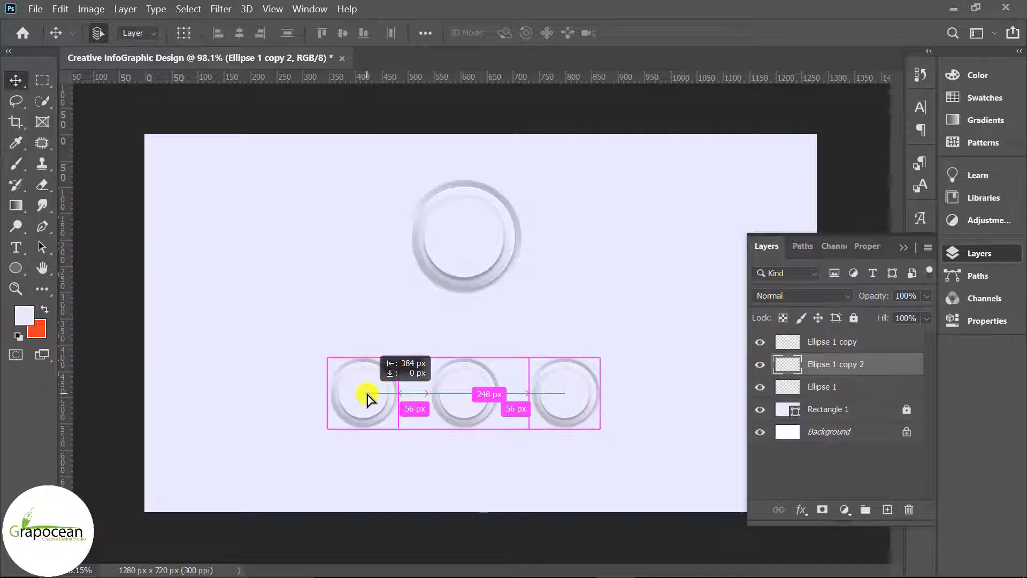
left_click_drag(585, 401, 696, 401)
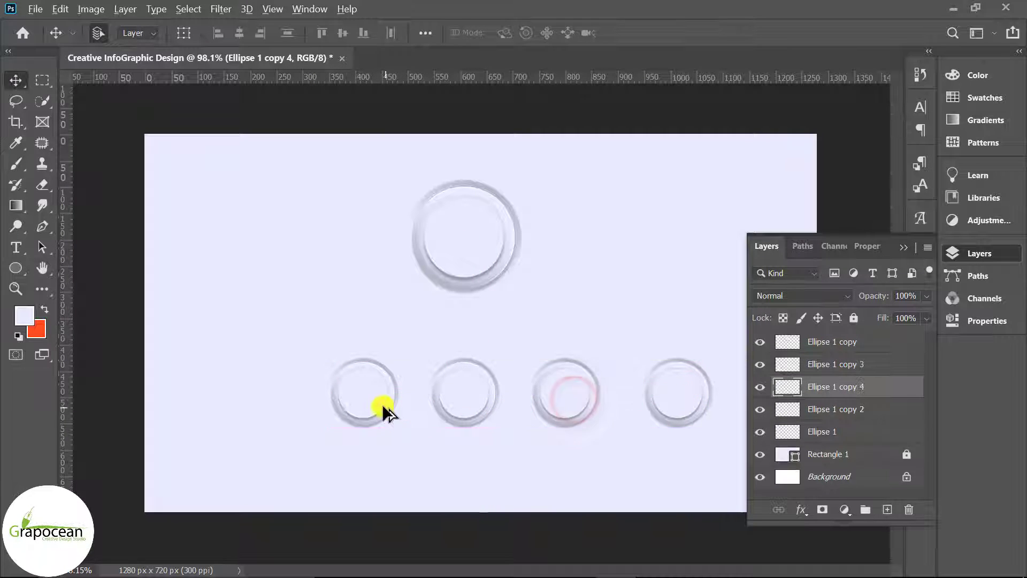
left_click_drag(382, 403, 270, 402)
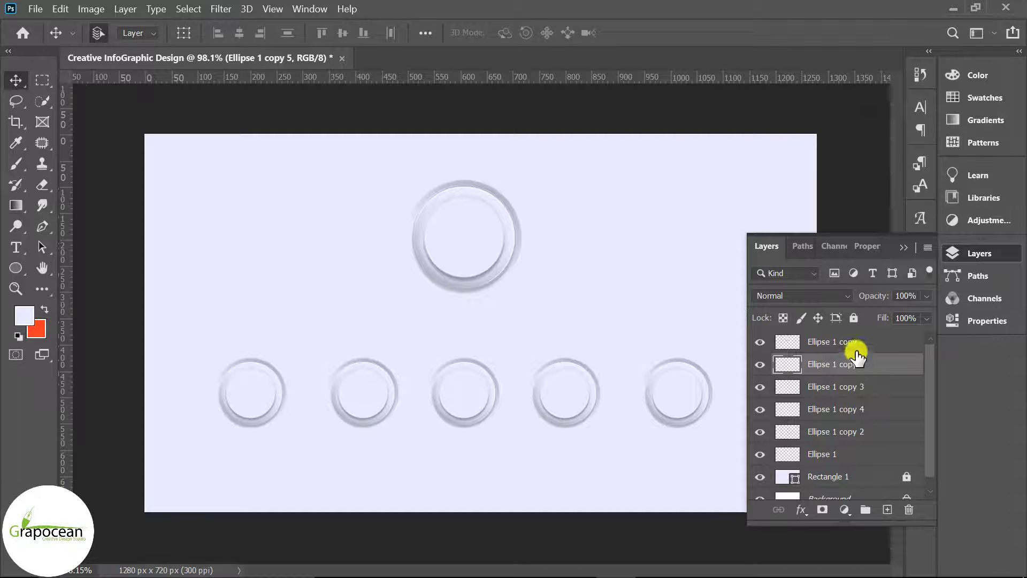
scroll(867, 369, "down", 1)
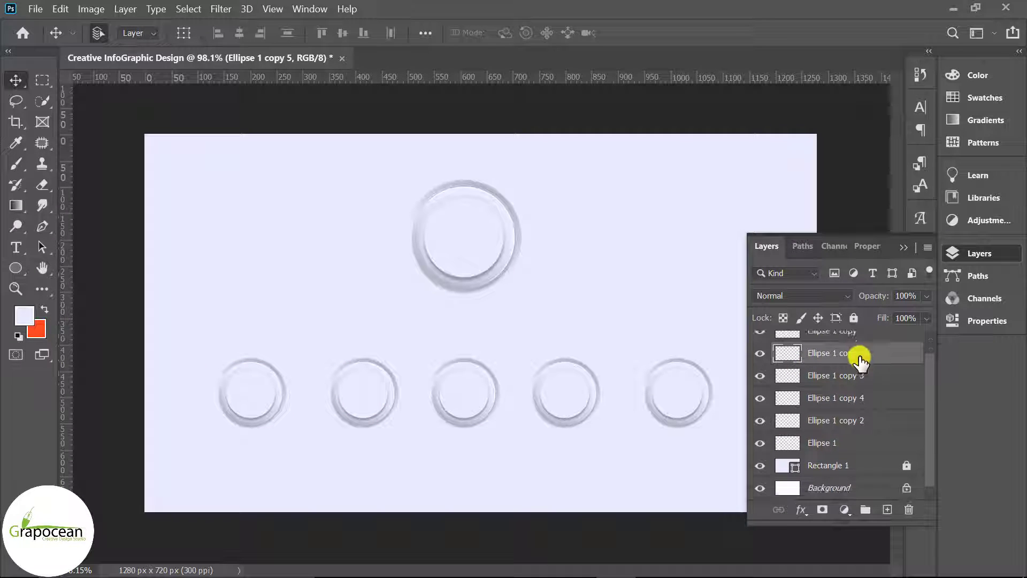
left_click(850, 443, "shift")
left_click(390, 32)
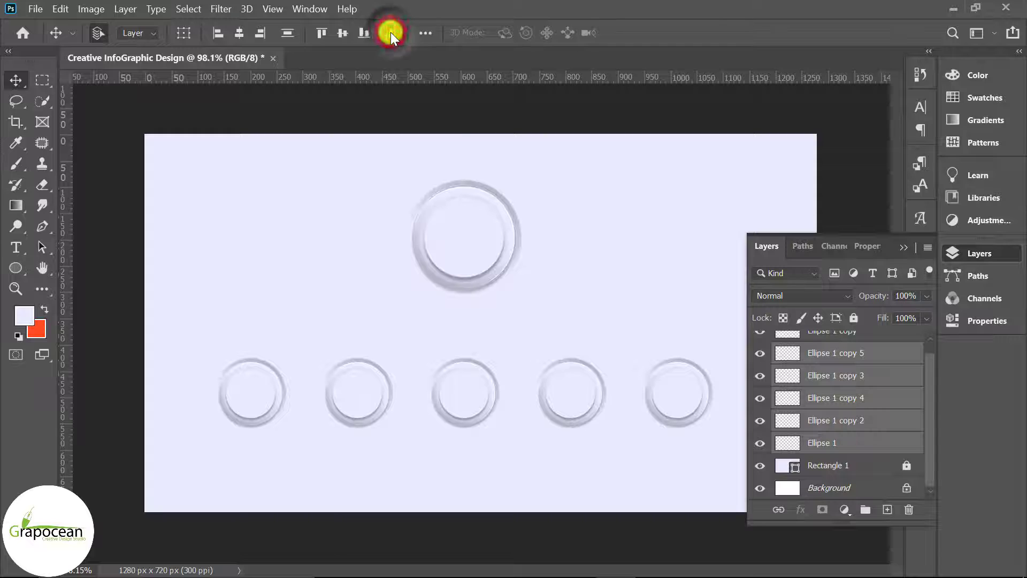
Step: Group the five rings as Group 1, then centre the group and the top ring on the background
scroll(570, 406, "down", 3)
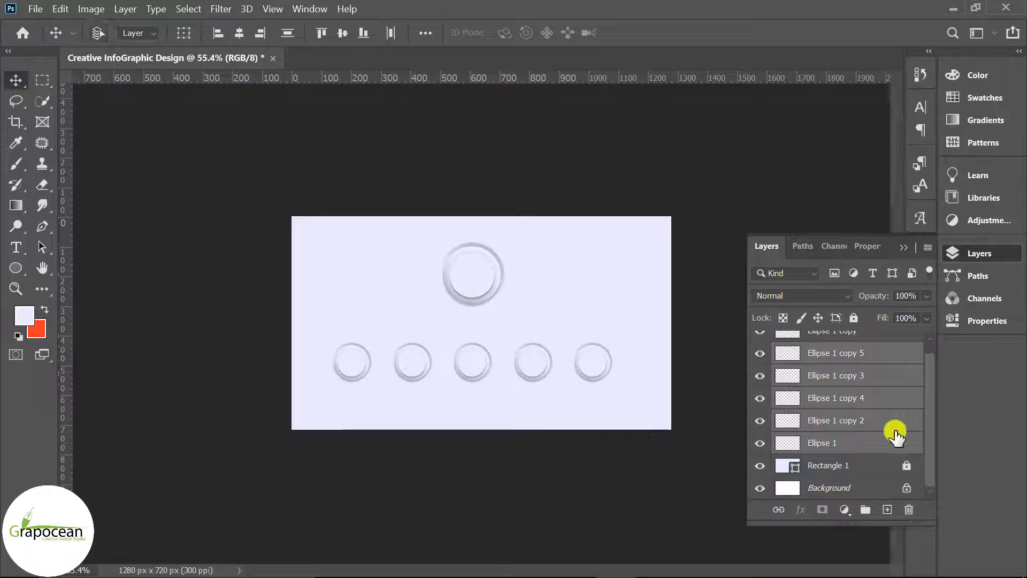
key("ctrl+g")
left_click(759, 363)
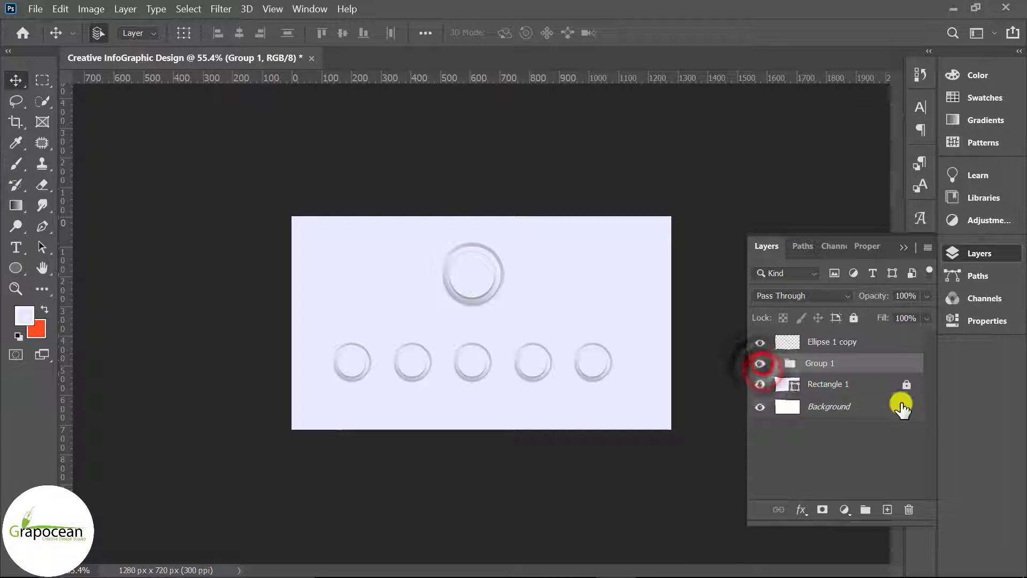
left_click(854, 408)
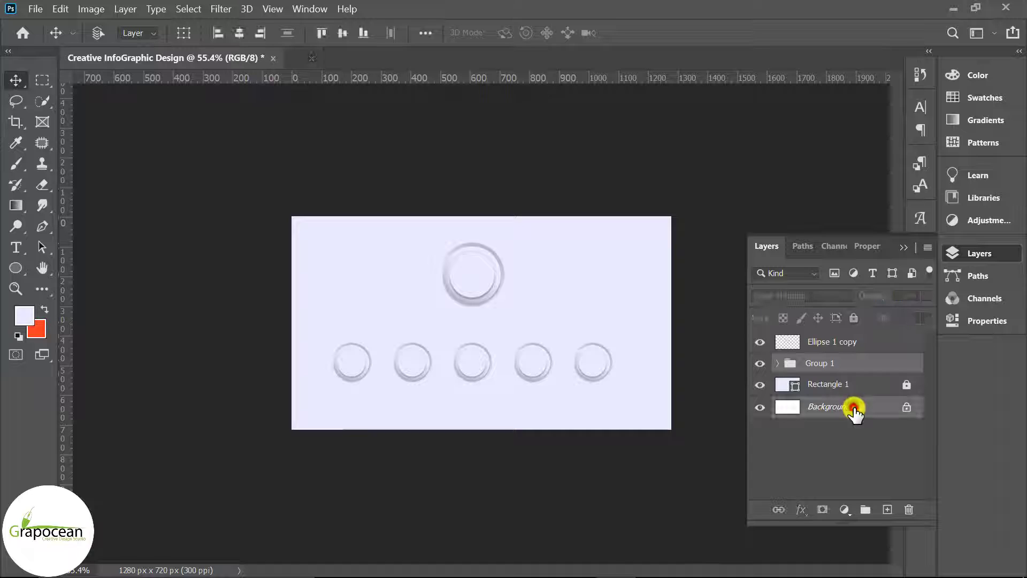
left_click(239, 33)
left_click(485, 273)
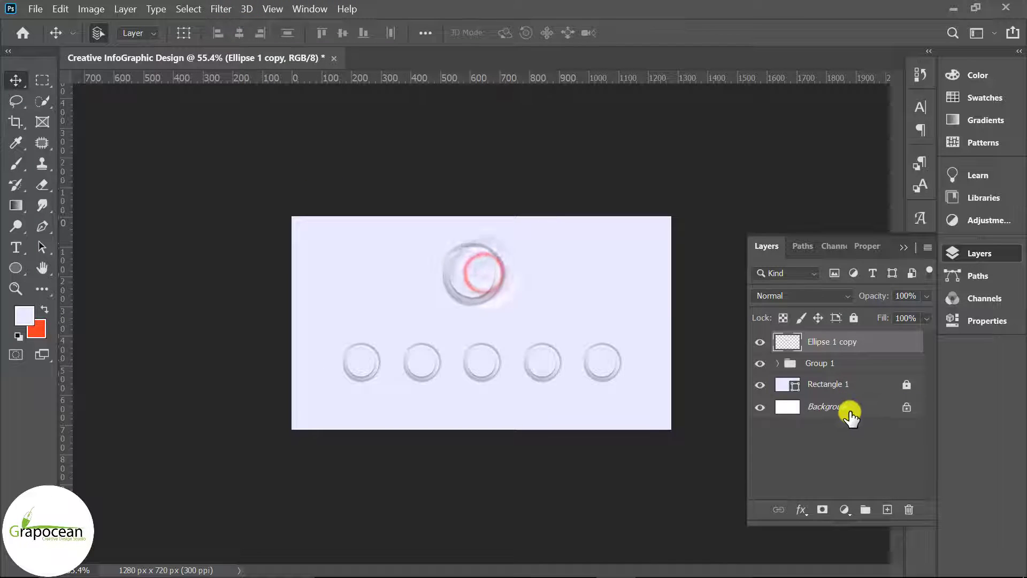
left_click(848, 411)
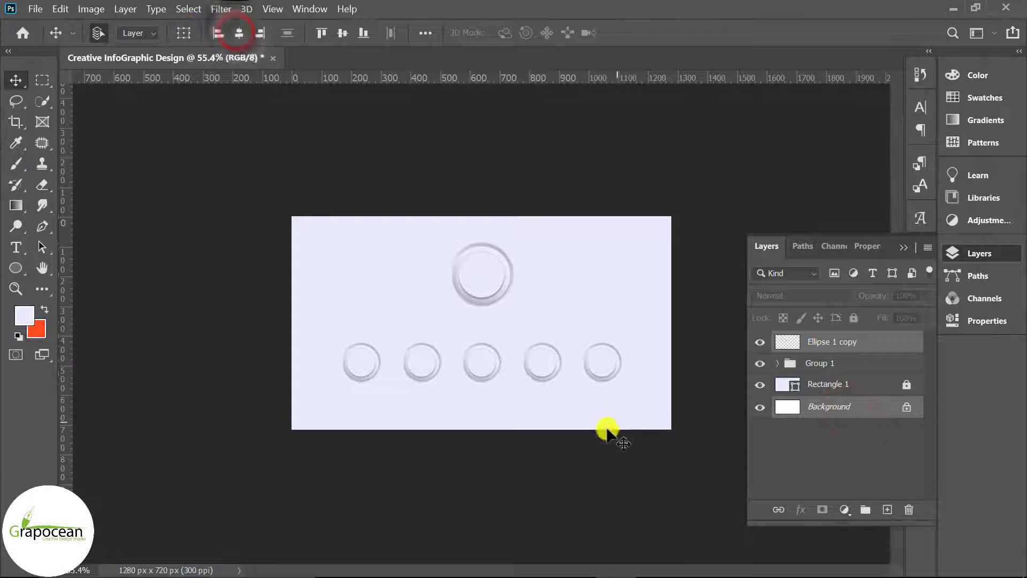
key("ctrl+plus")
left_click(497, 281)
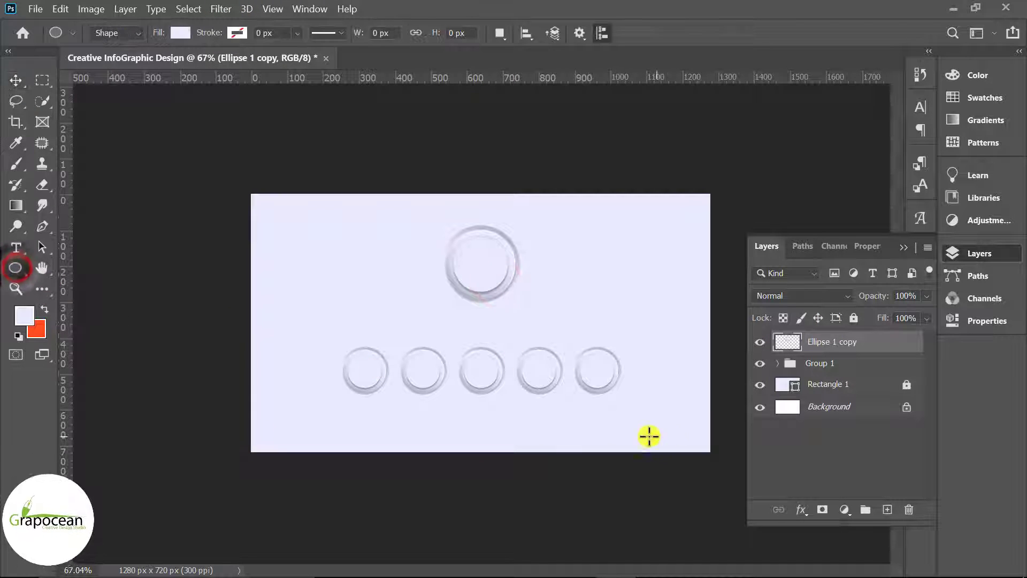
Step: Resize the top circle's width to 220*1.61 (356 px) in Properties
left_click(17, 268)
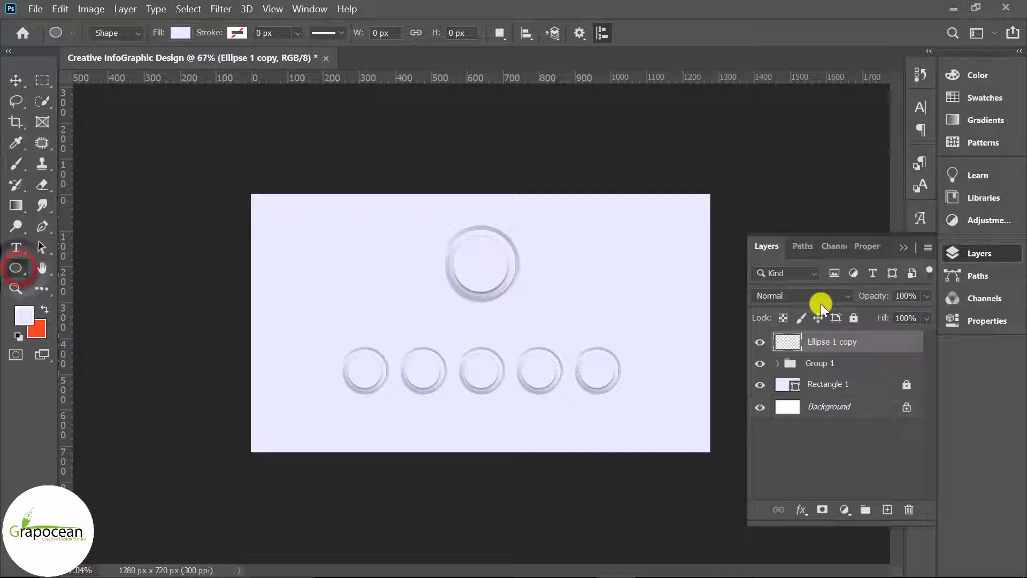
left_click(992, 321)
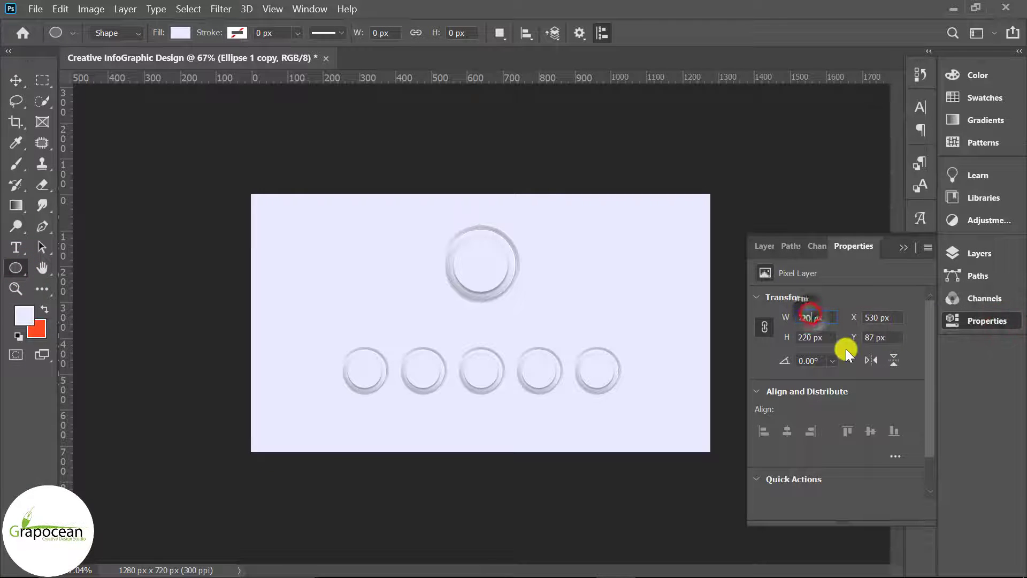
type("220*1.61")
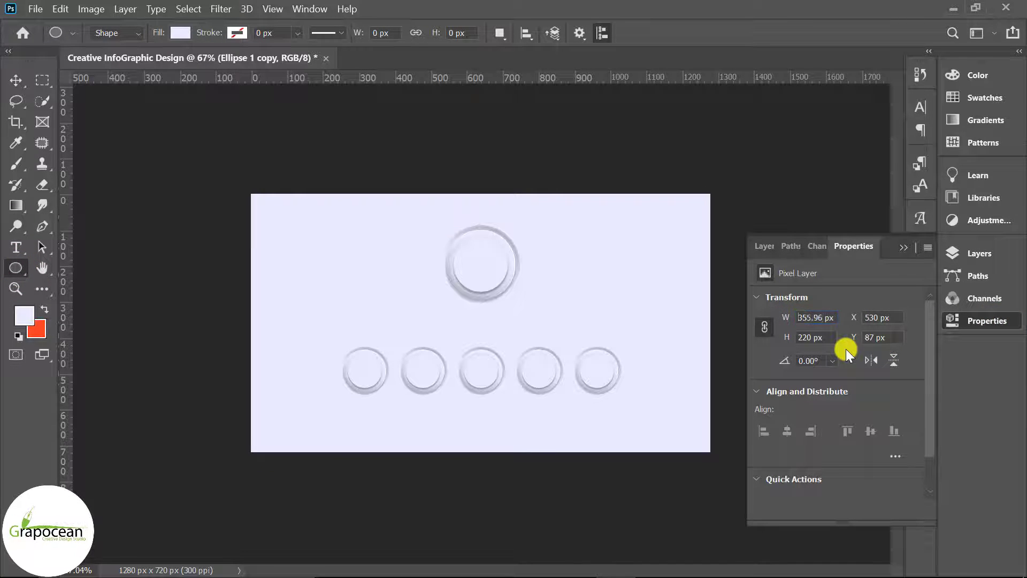
key("Return")
type("356")
Step: Centre the large circle above the row and move the five small rings 68 px lower
left_click(16, 79)
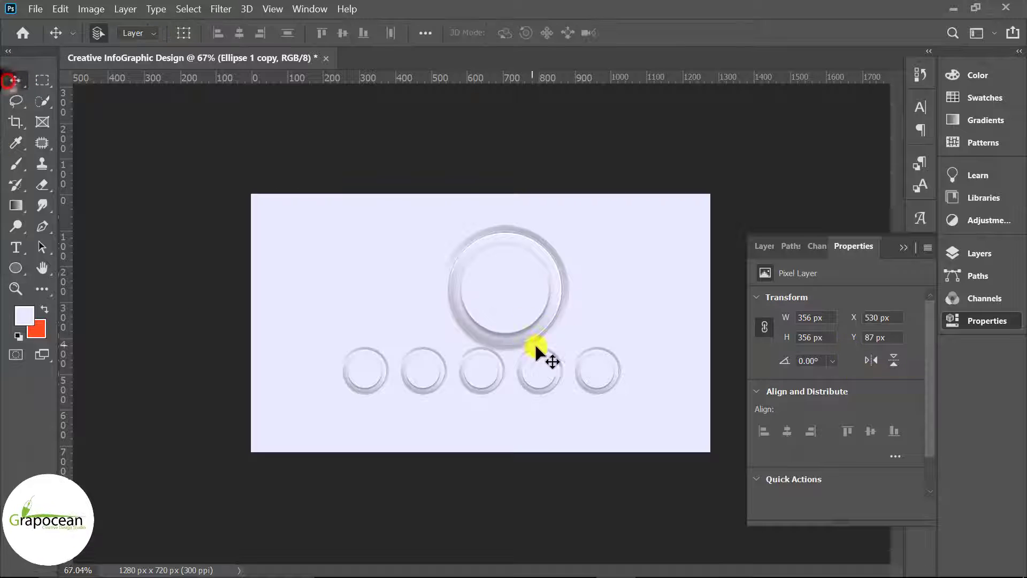
left_click_drag(535, 345, 503, 295)
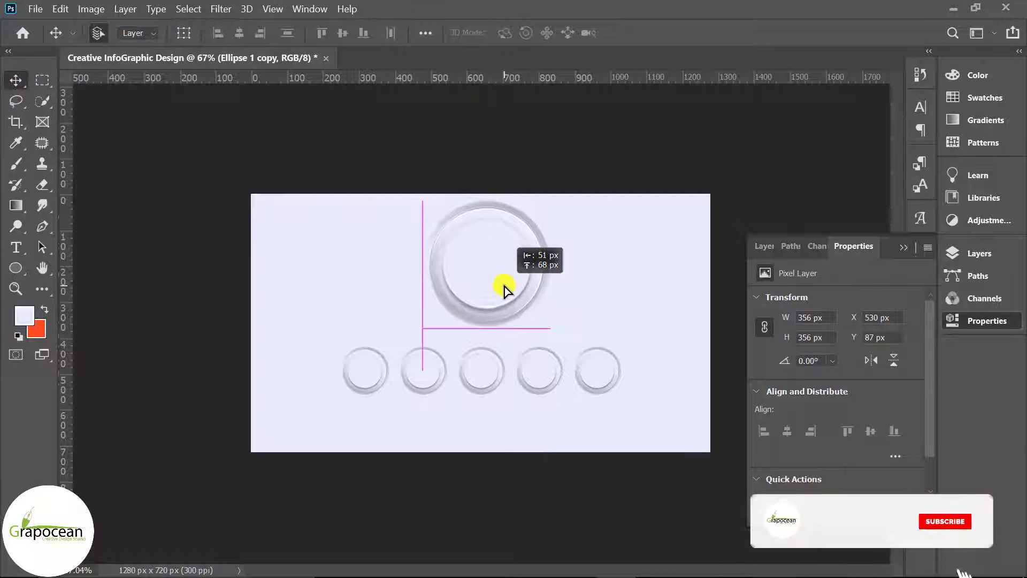
left_click_drag(503, 294, 497, 293)
left_click_drag(640, 417, 352, 354)
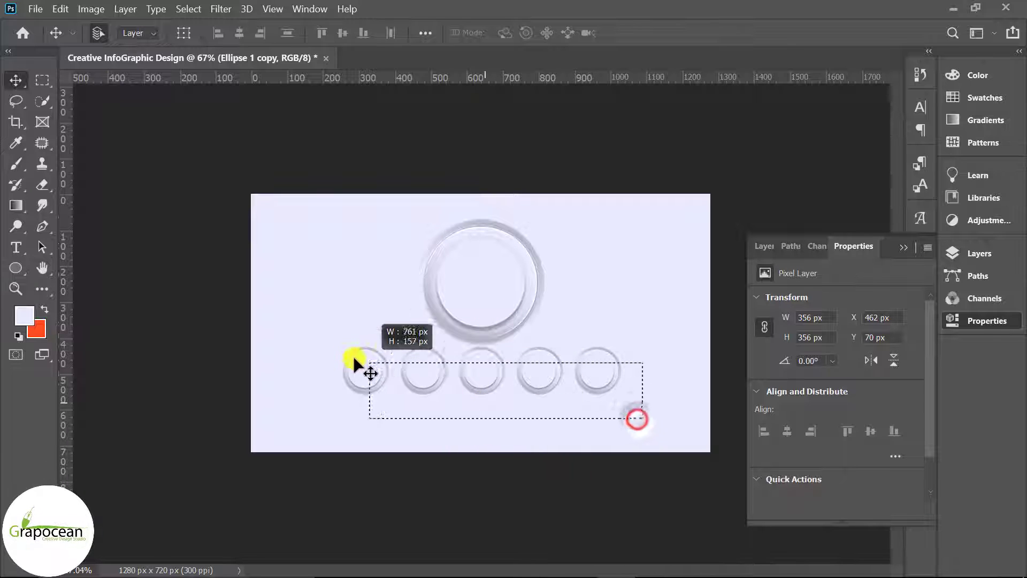
left_click_drag(475, 370, 480, 398)
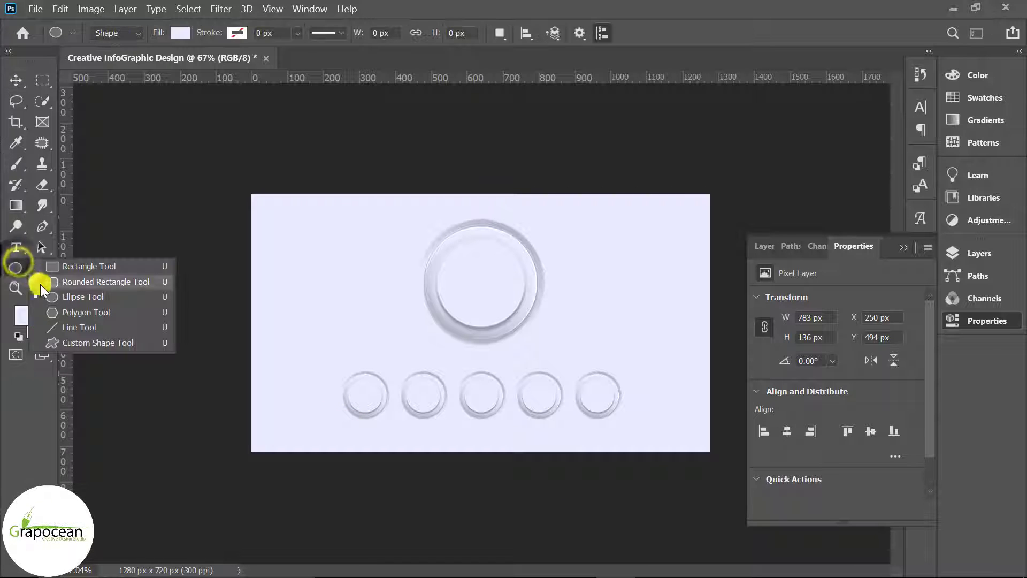
Step: Draw a large new circle around the top ring on a new layer above Rectangle 1
left_click_drag(18, 266, 71, 298)
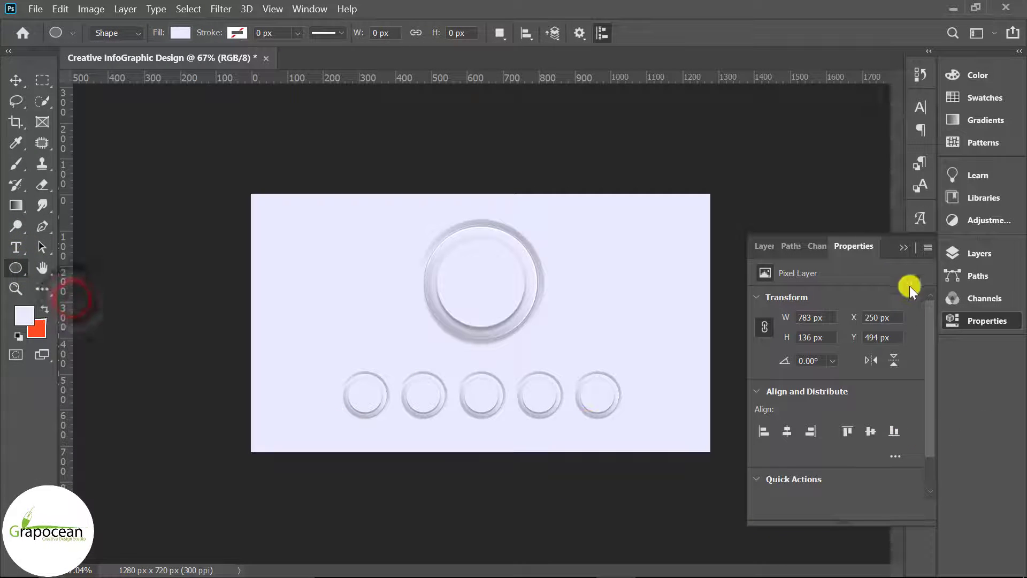
left_click(903, 247)
left_click(980, 253)
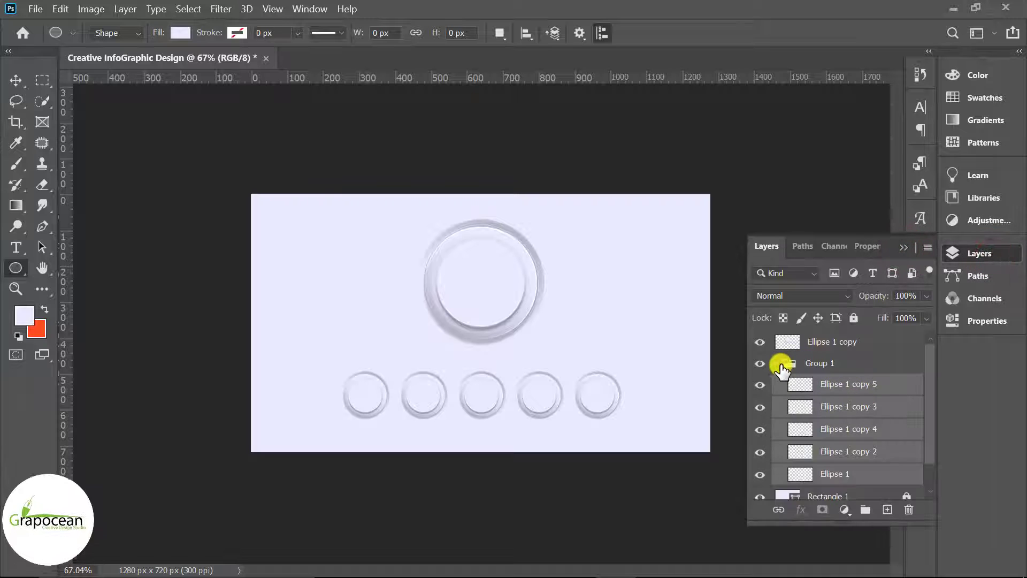
left_click(778, 363)
left_click(863, 386)
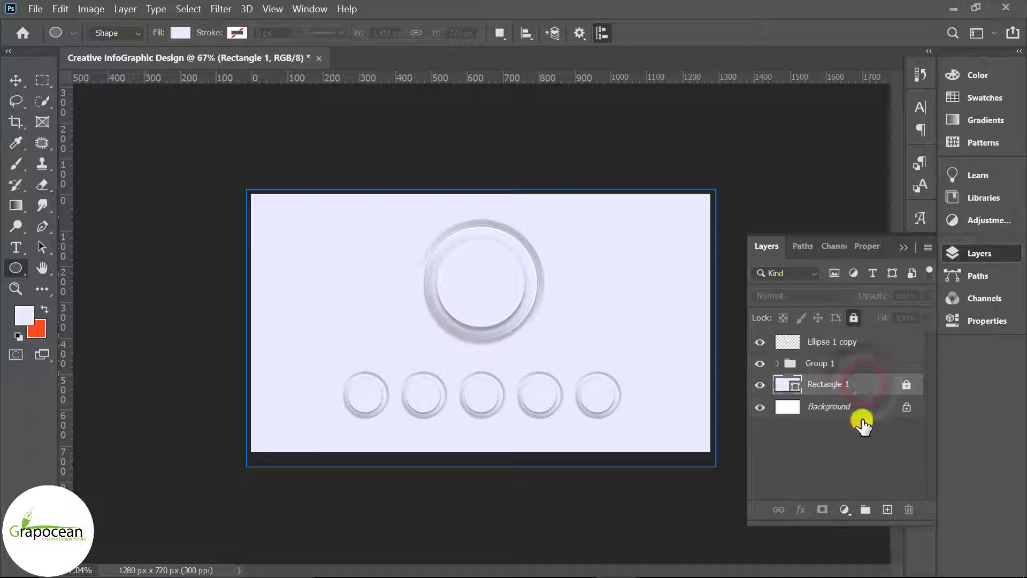
left_click(887, 509)
left_click_drag(396, 218, 554, 374)
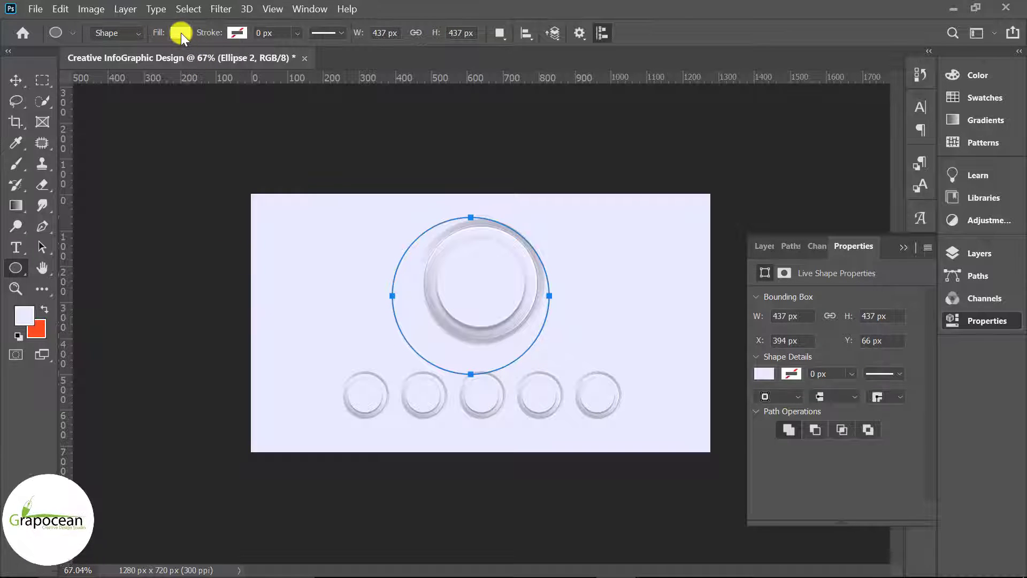
Step: Give the new circle a dark grayscale stroke 3 px wide
left_click(233, 34)
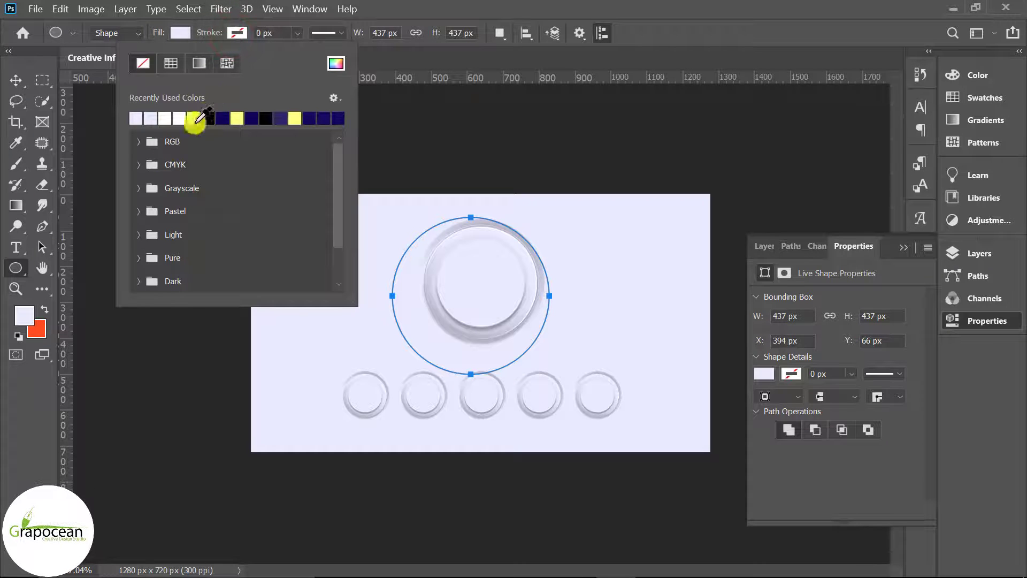
left_click(140, 165)
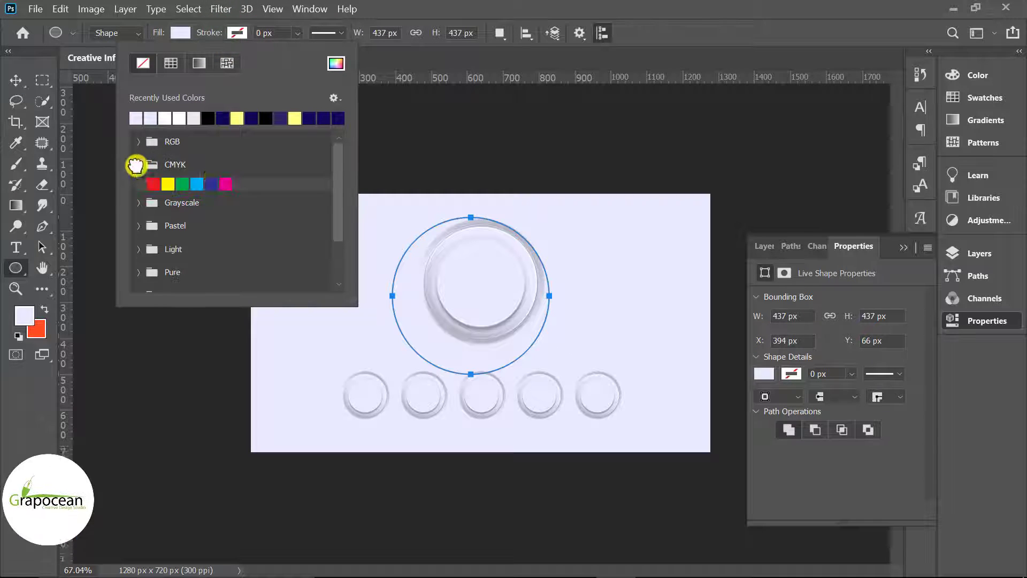
left_click(139, 202)
left_click(226, 236)
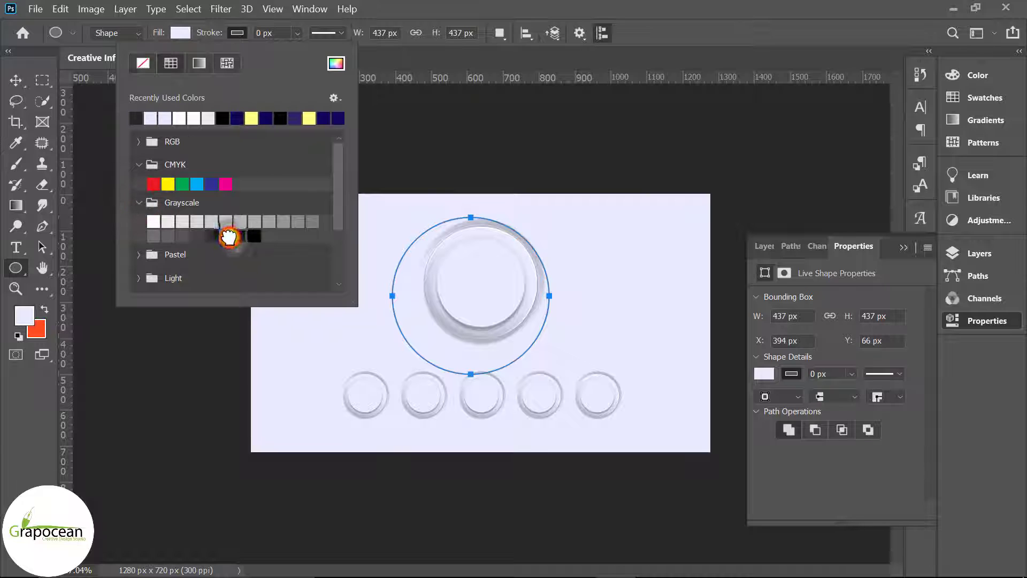
left_click(15, 81)
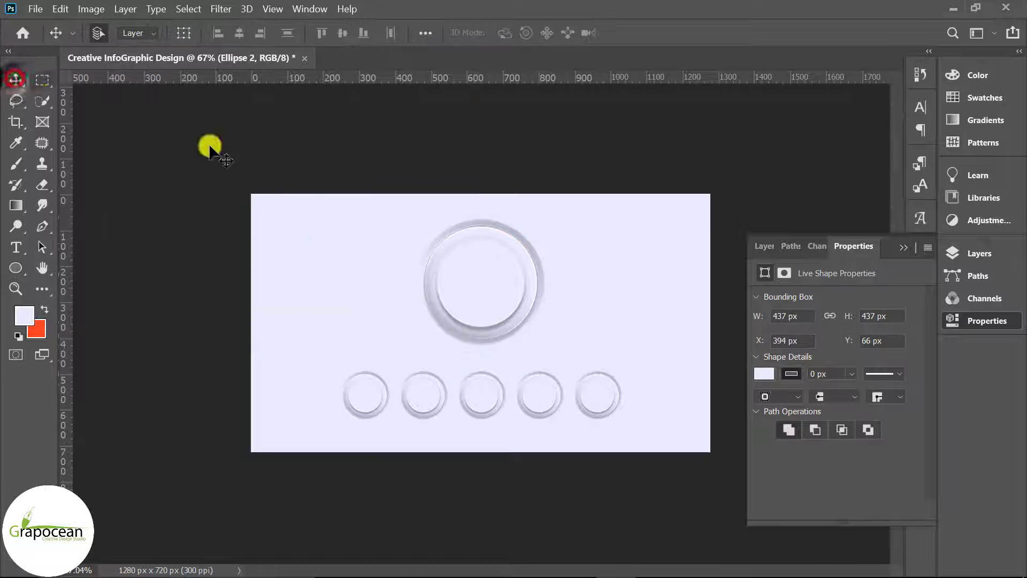
left_click(16, 263)
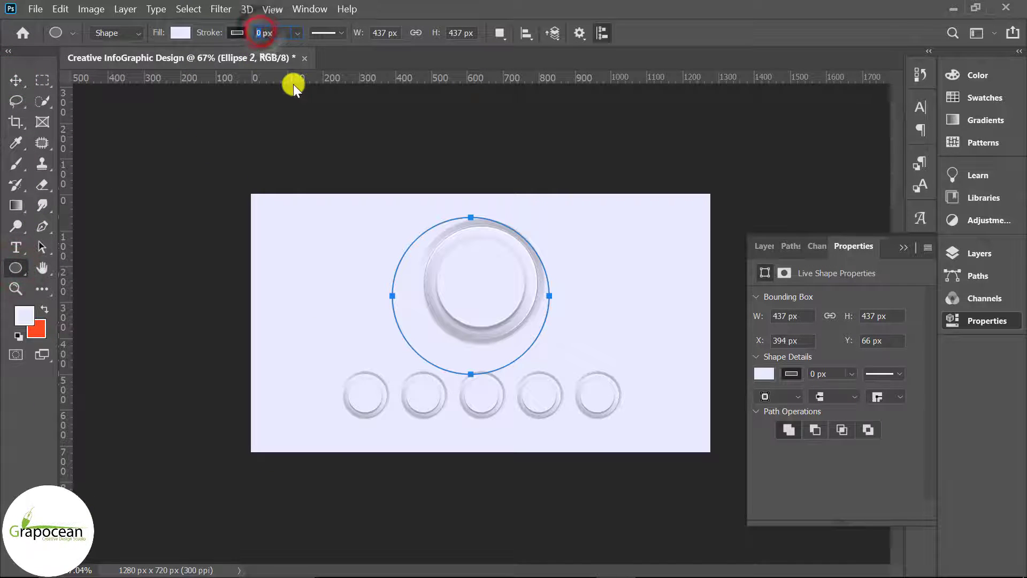
type("3")
key("Return")
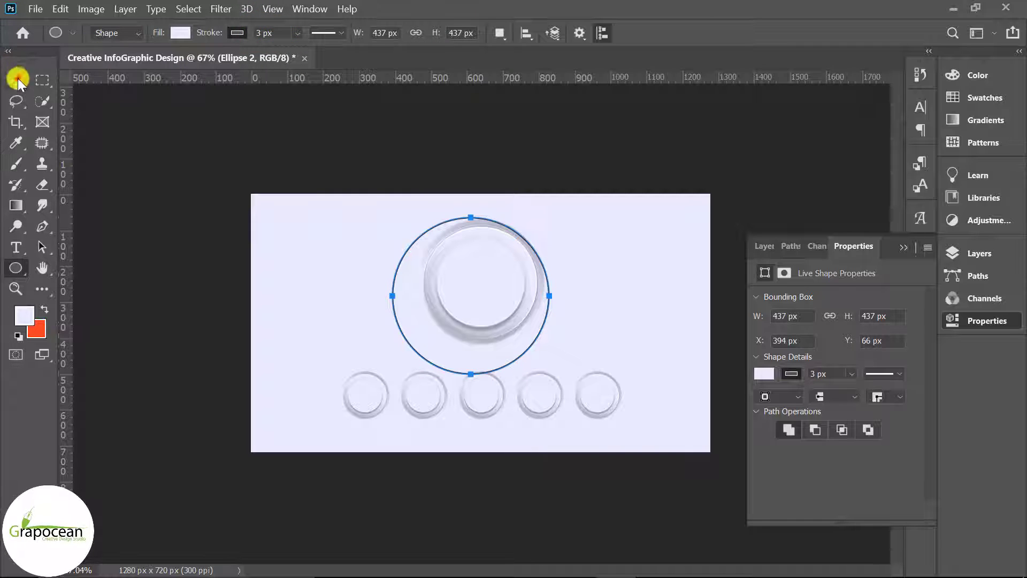
Step: Scale the outline circle to about 70% and fit it around the main circle
left_click(18, 80)
key("ctrl+t")
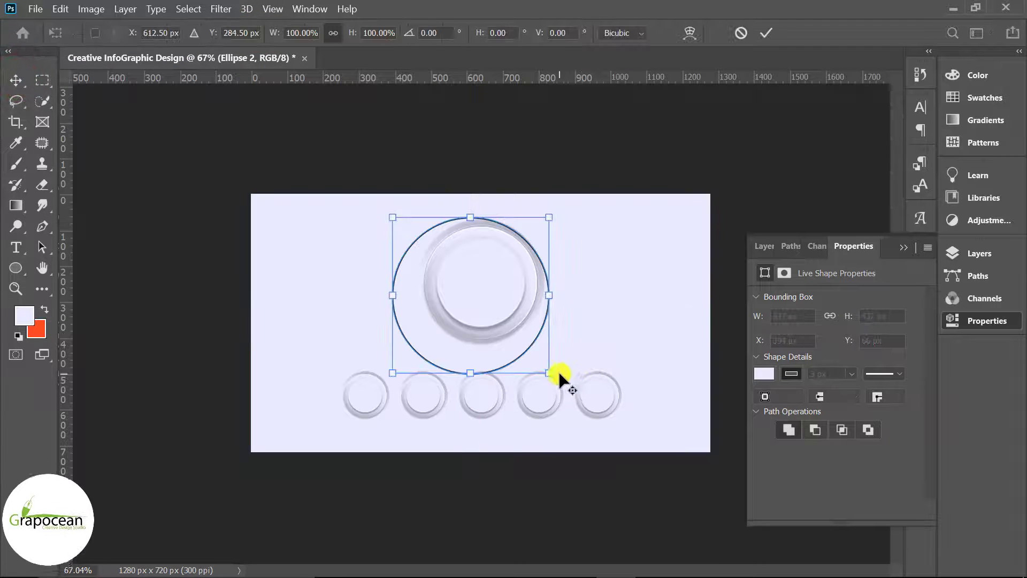
left_click_drag(549, 373, 515, 364)
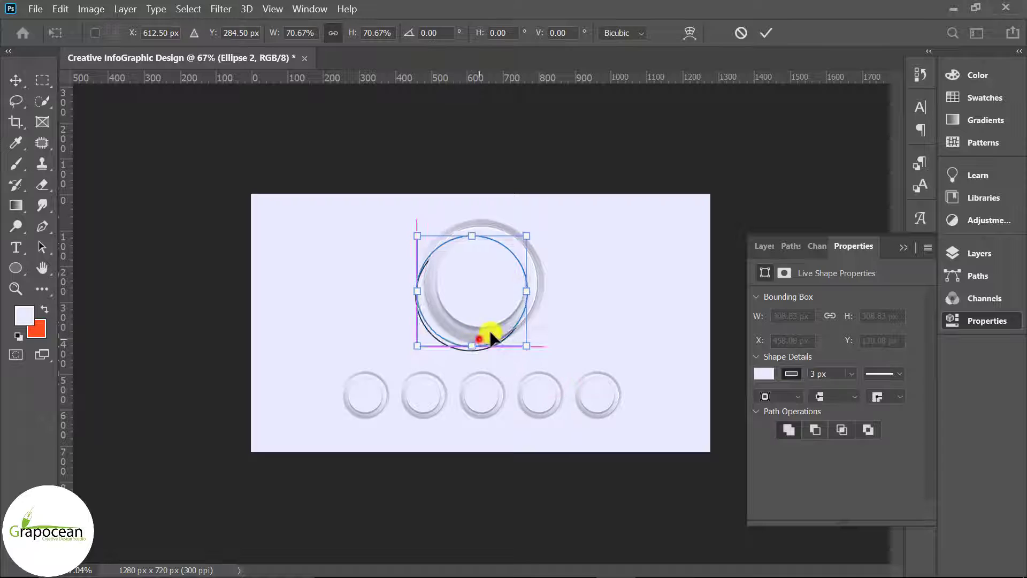
mouse_move(479, 332)
left_mouse_down()
mouse_move(488, 320)
mouse_move(554, 364)
left_mouse_up()
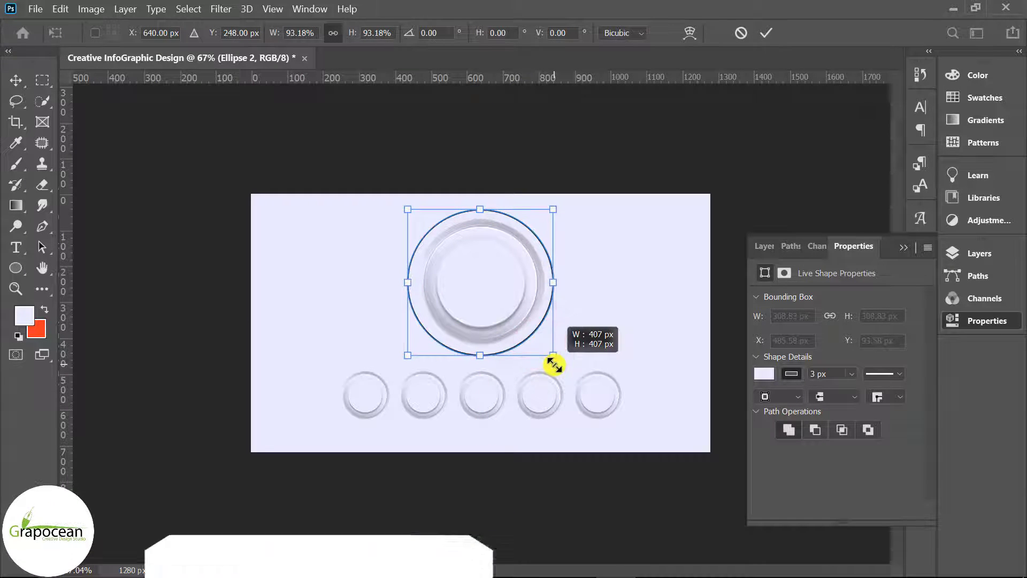
left_click(766, 32)
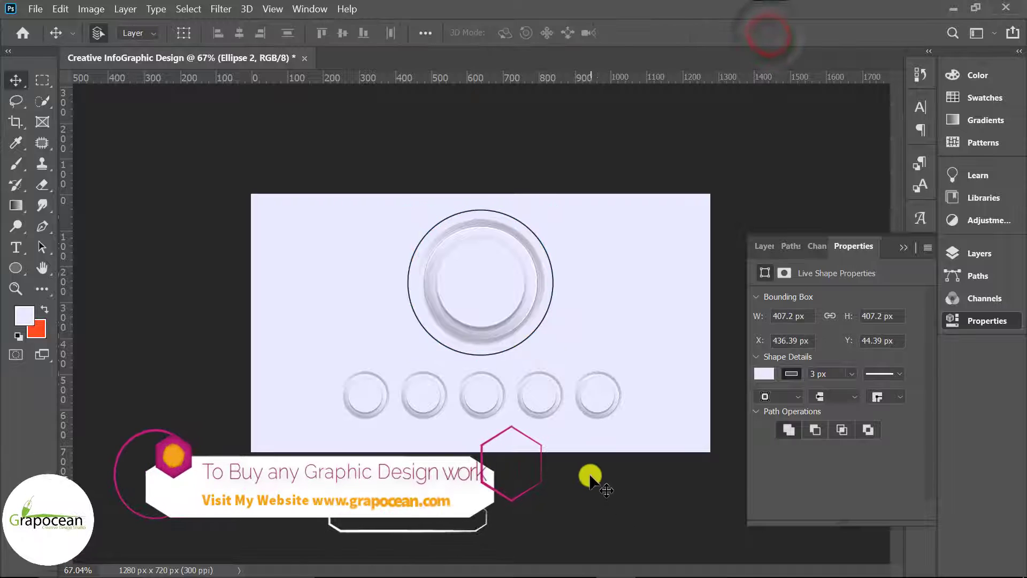
scroll(591, 470, "up", 2)
key("F7")
left_click(495, 285)
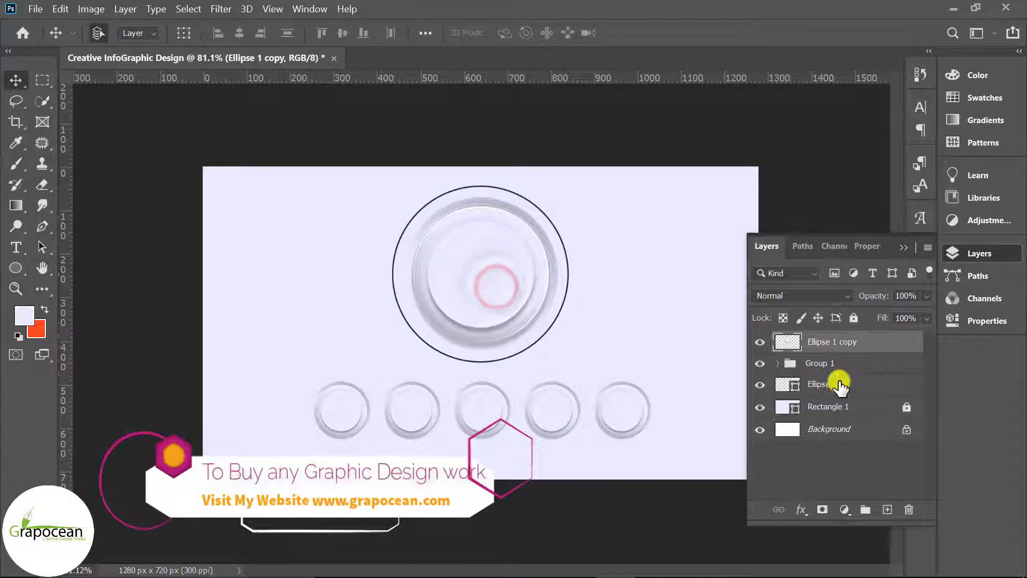
Step: Move Ellipse 2 above Group 1, then scale it with Ellipse 1 copy to ~81% and raise 31 px
left_click_drag(855, 383, 856, 359)
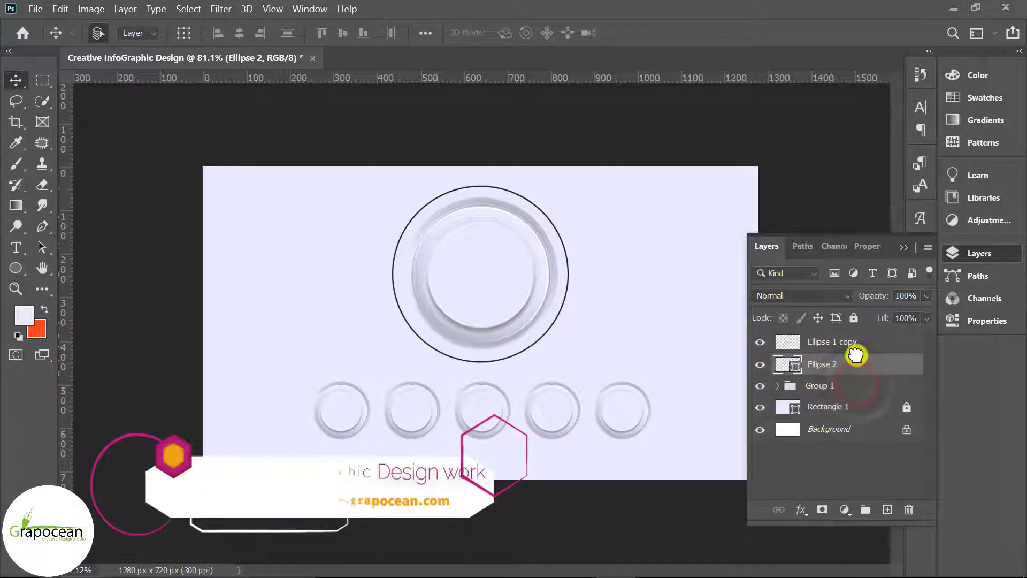
left_click(858, 345, "ctrl")
key("ctrl+t")
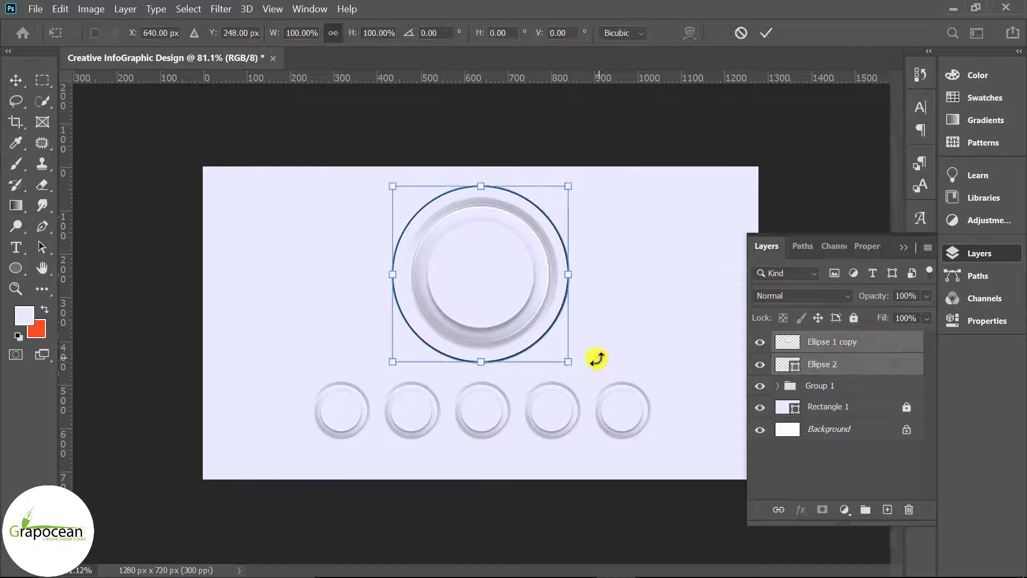
left_click_drag(568, 362, 551, 345)
left_click_drag(491, 296, 489, 279)
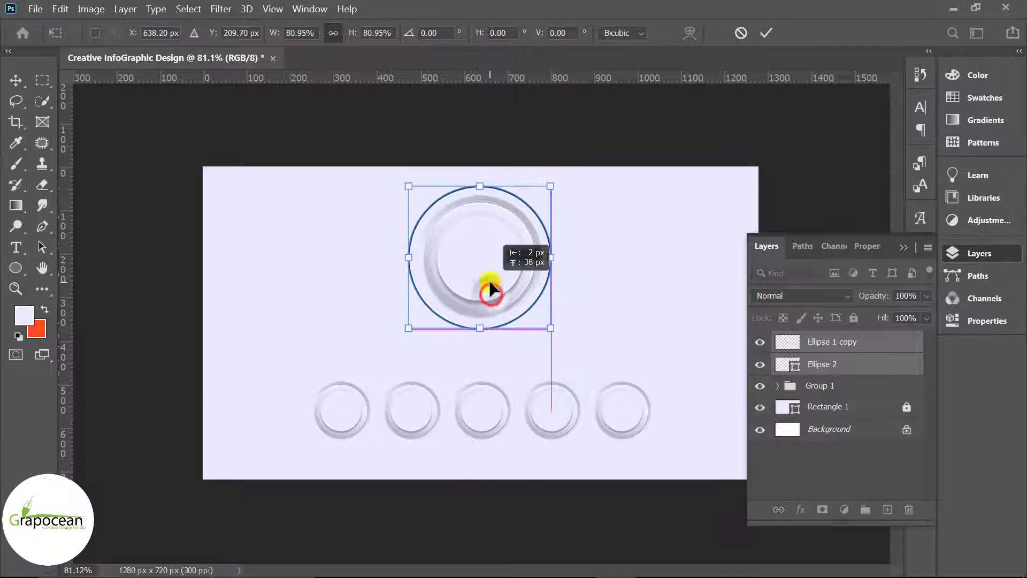
left_click(768, 36)
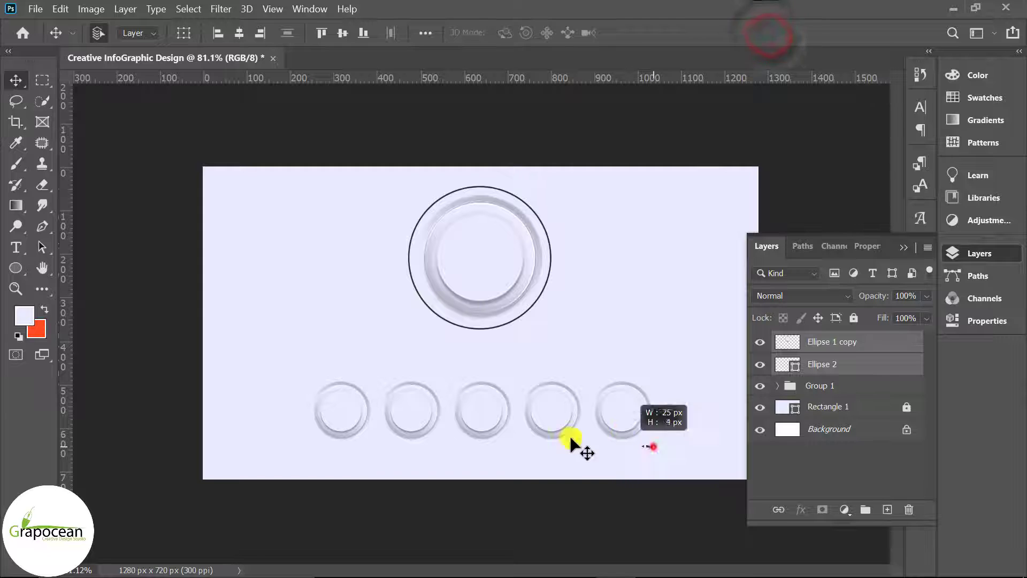
Step: Move the row of five small circles up 68 px and deselect
left_click_drag(569, 435, 380, 424)
left_click_drag(473, 416, 479, 390)
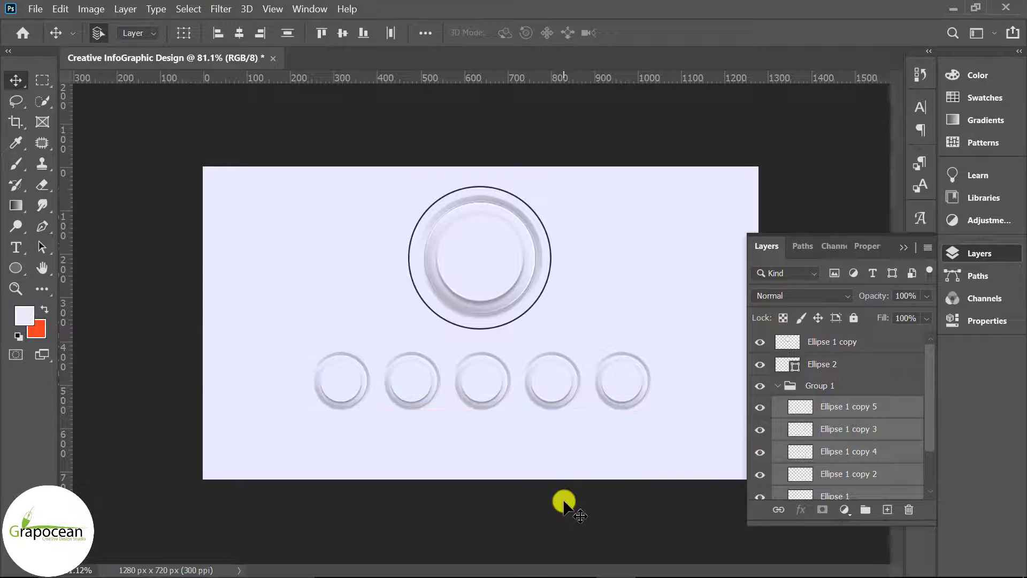
left_click(496, 519)
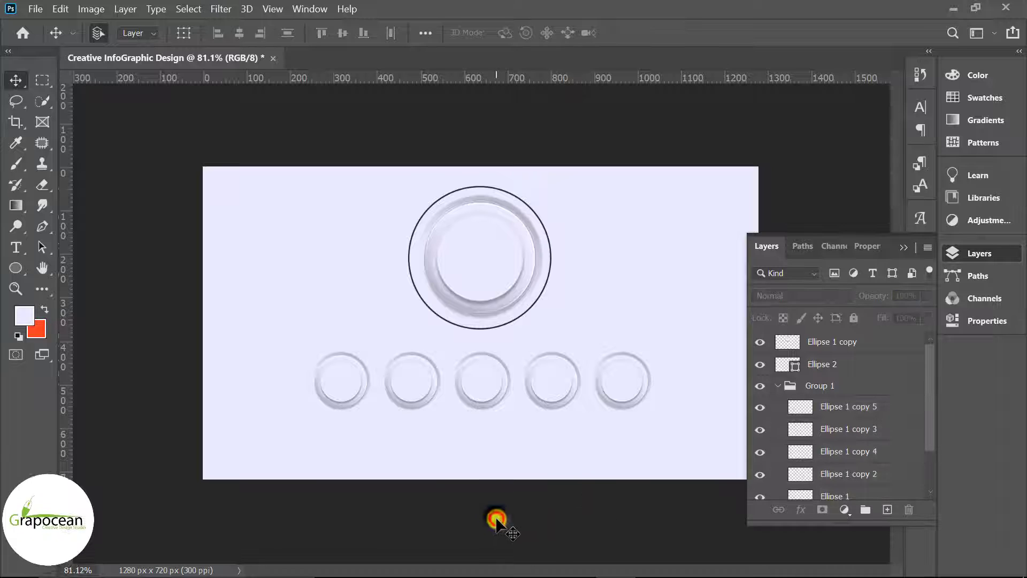
Step: Draw a 108×201 px rectangle beneath the first small circle on a new layer above Rectangle 1
left_click_drag(15, 264, 66, 268)
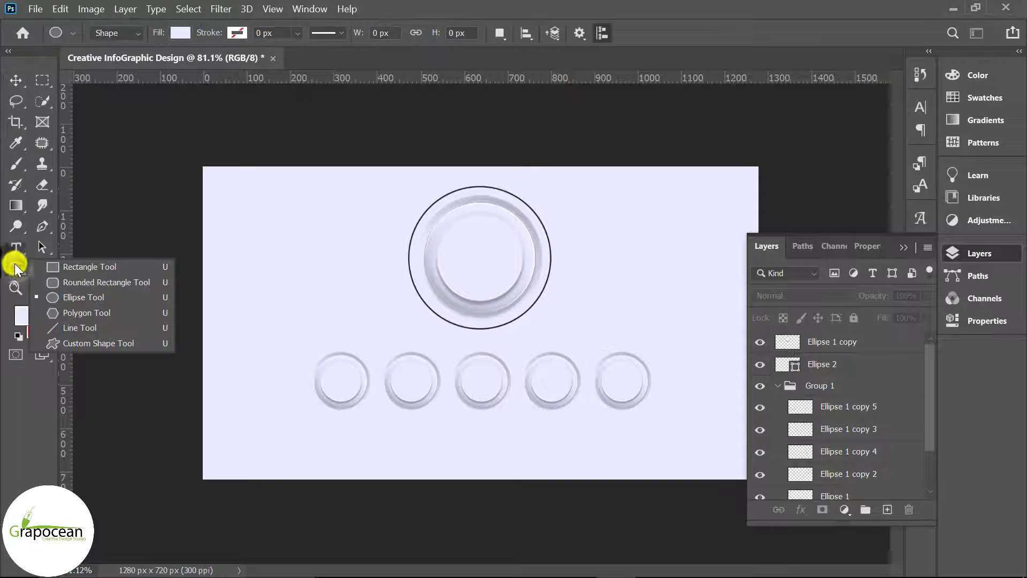
left_click(66, 268)
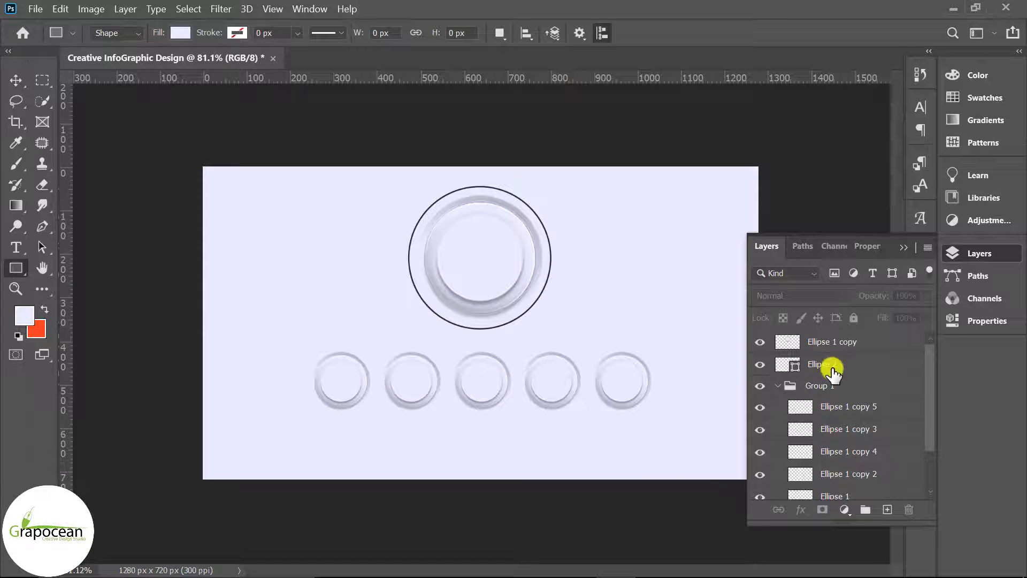
left_click(776, 385)
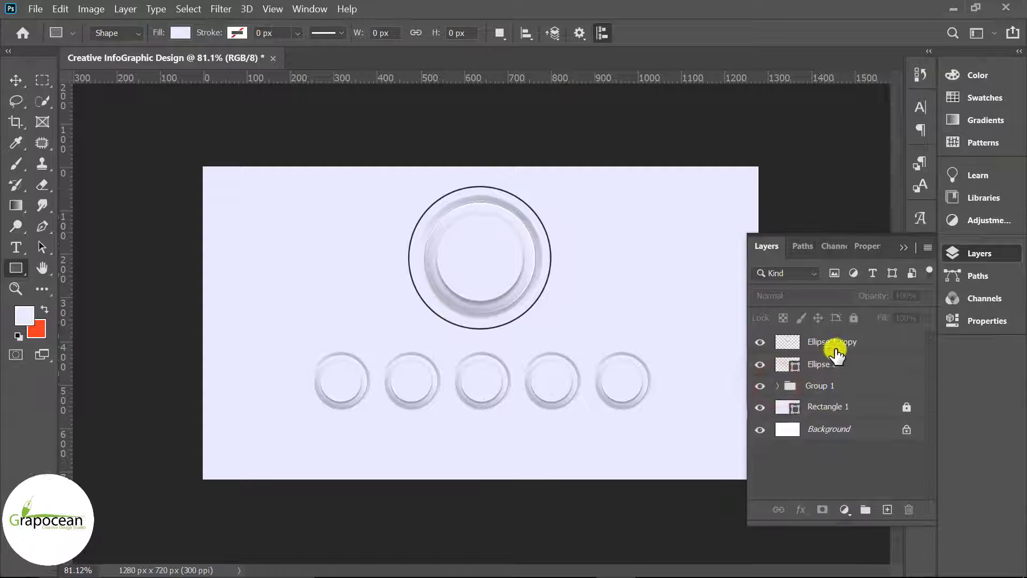
left_click(777, 385)
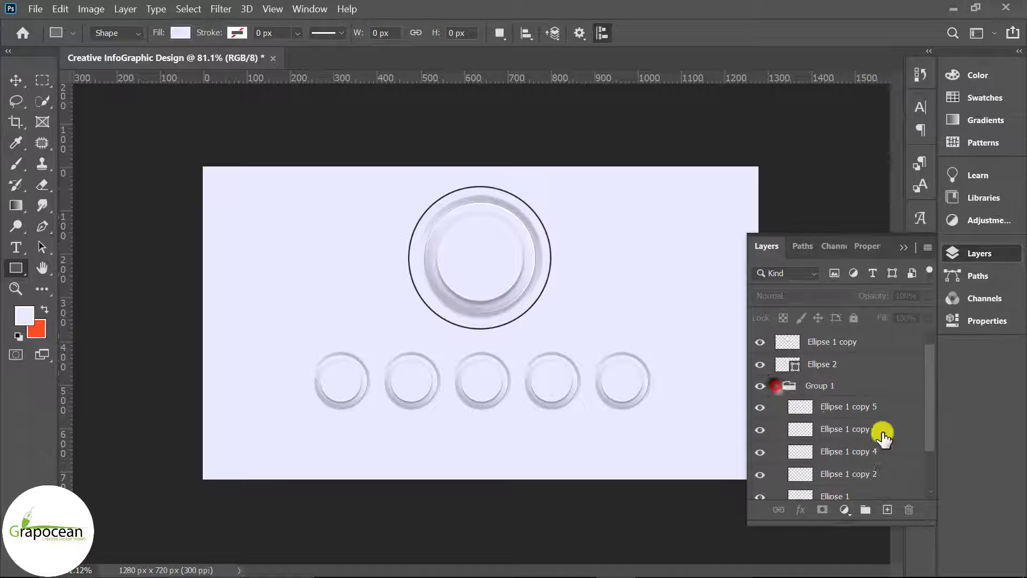
scroll(882, 436, "down", 2)
left_click(856, 474)
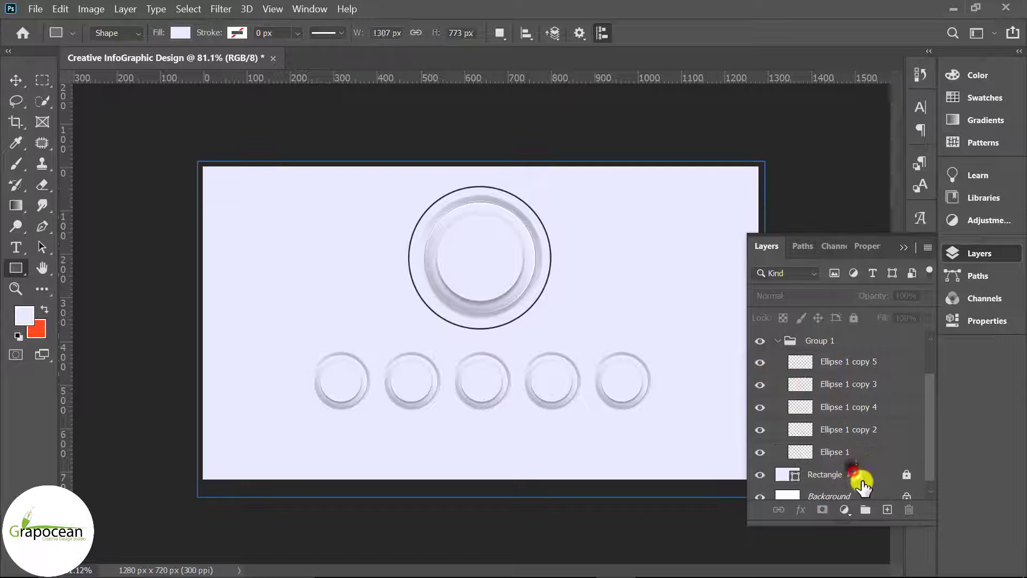
left_click(887, 509)
left_click_drag(318, 379, 336, 396)
left_click_drag(342, 459, 365, 464)
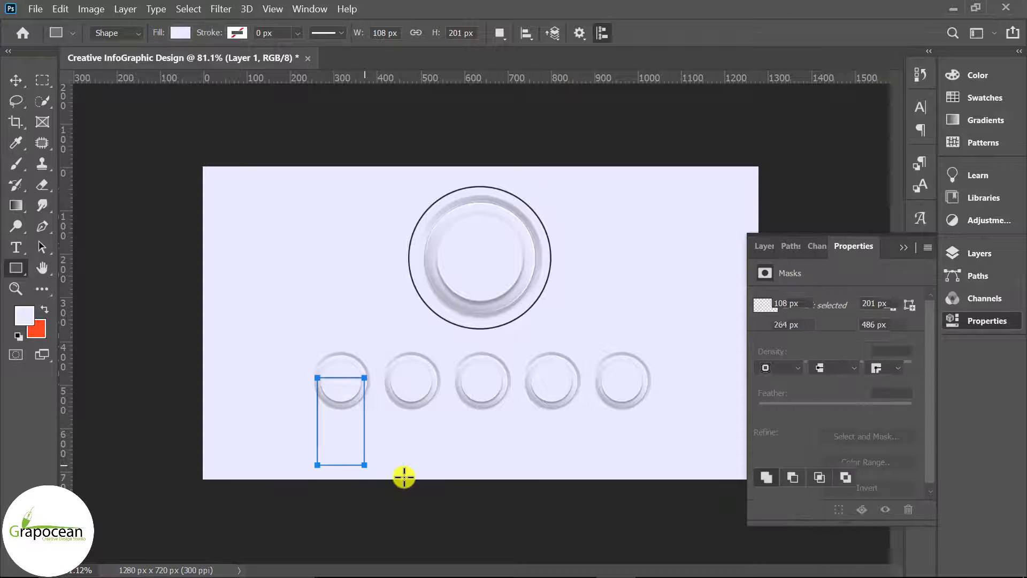
Step: Fill the new rectangle with pastel light blue from the Pastel swatches
left_click(176, 32)
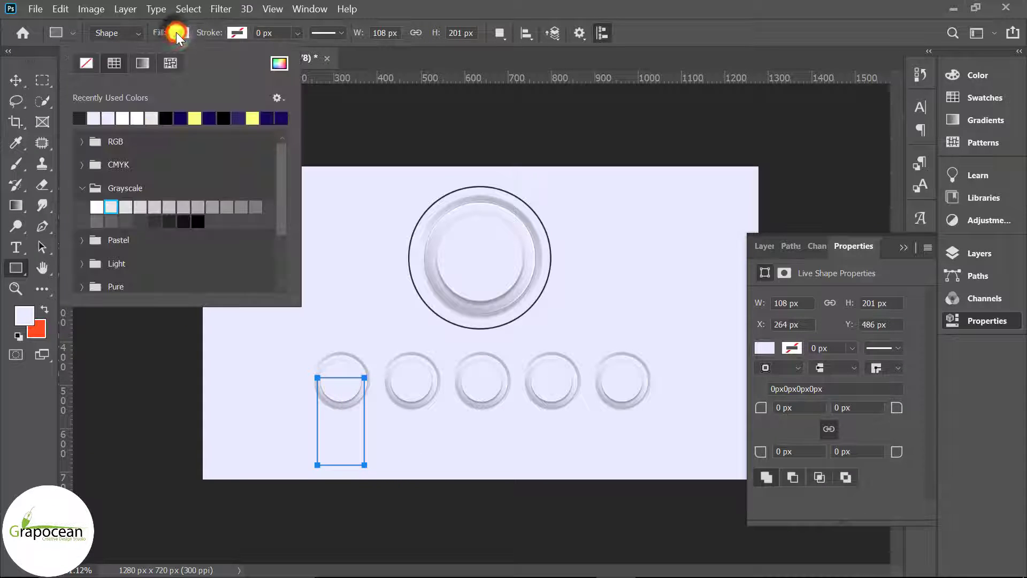
left_click(83, 187)
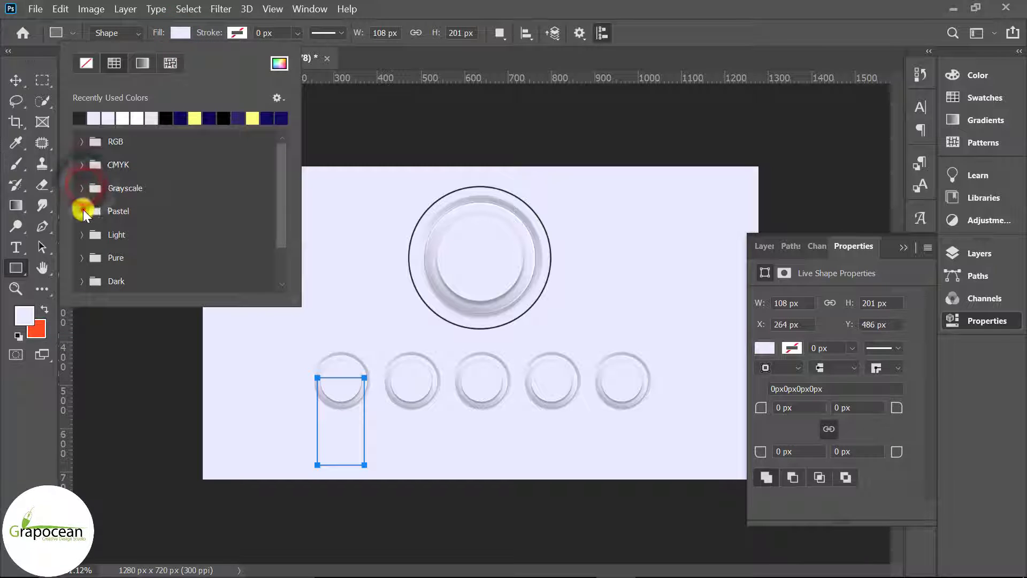
left_click(83, 211)
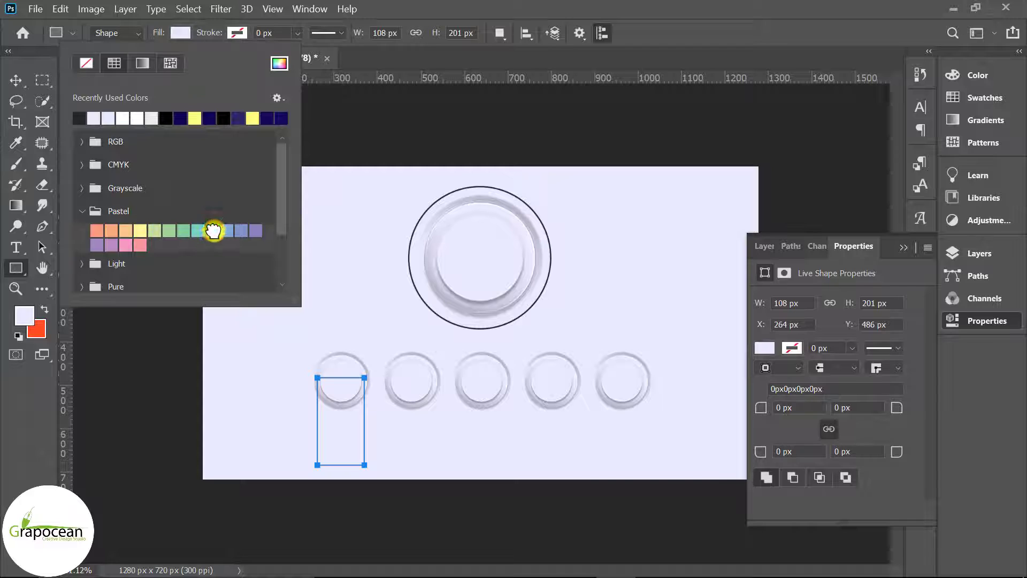
left_click(213, 231)
left_click(16, 81)
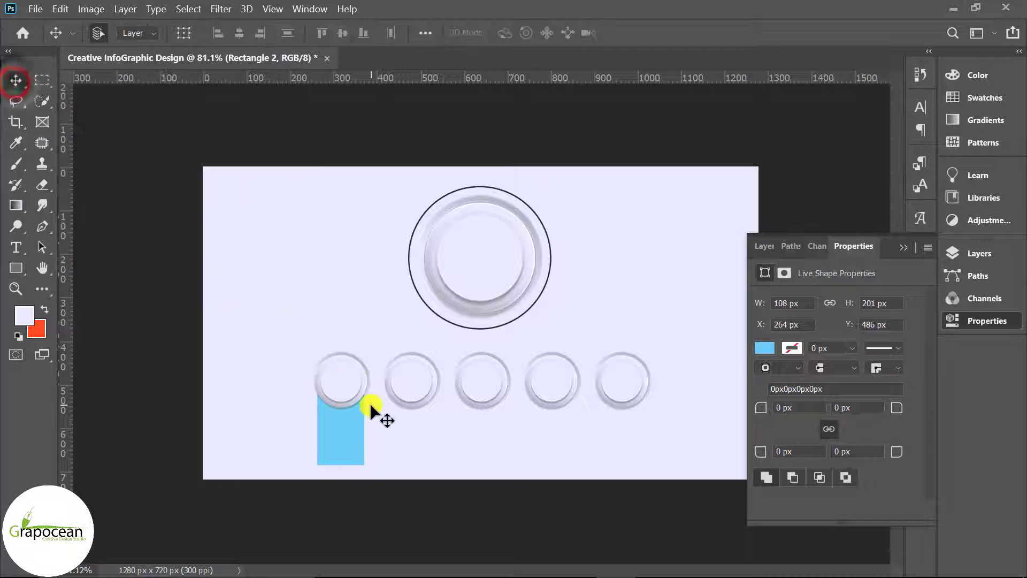
Step: Alt-drag copies of the blue rectangle under the remaining circles, the fifth under the last one
left_click_drag(349, 435, 619, 446)
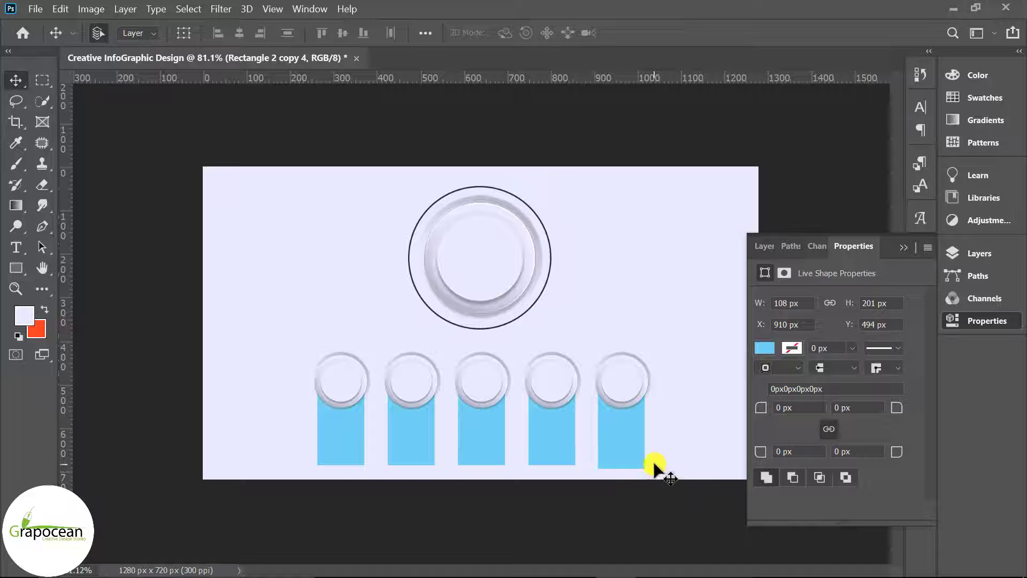
left_click(904, 248)
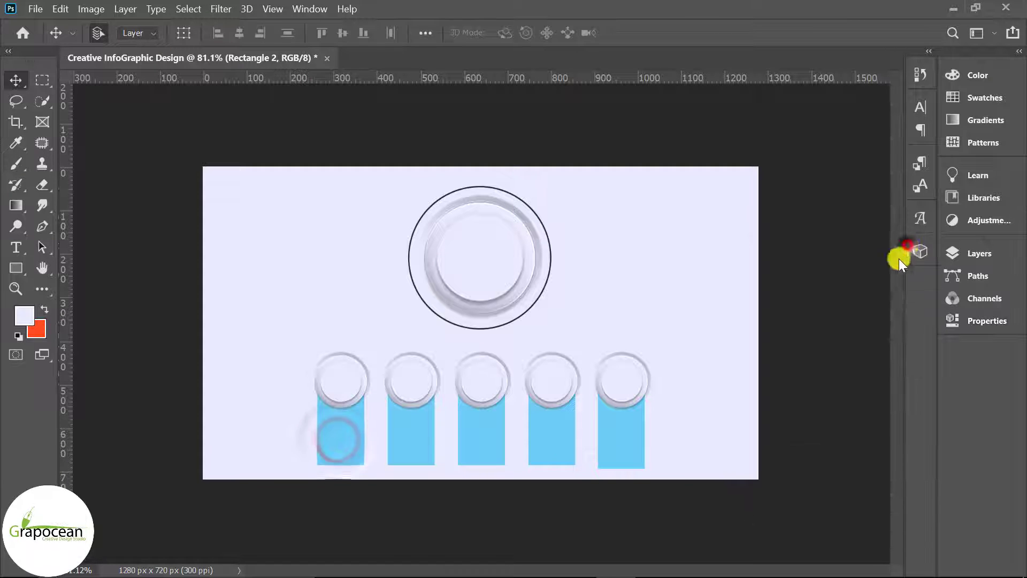
scroll(668, 486, "up", 3)
left_click_drag(692, 504, 692, 499)
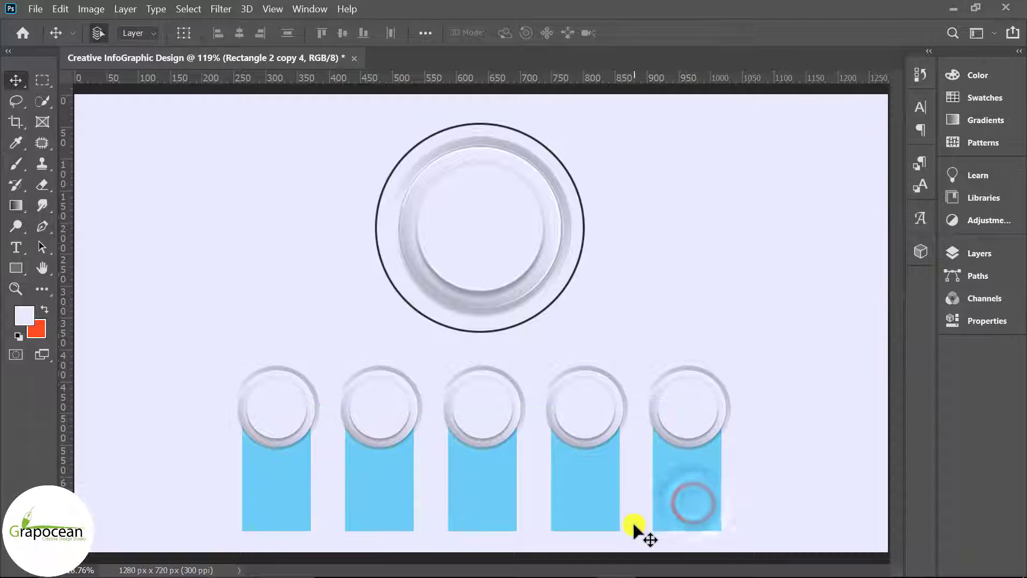
scroll(637, 530, "down", 3)
left_click(998, 255)
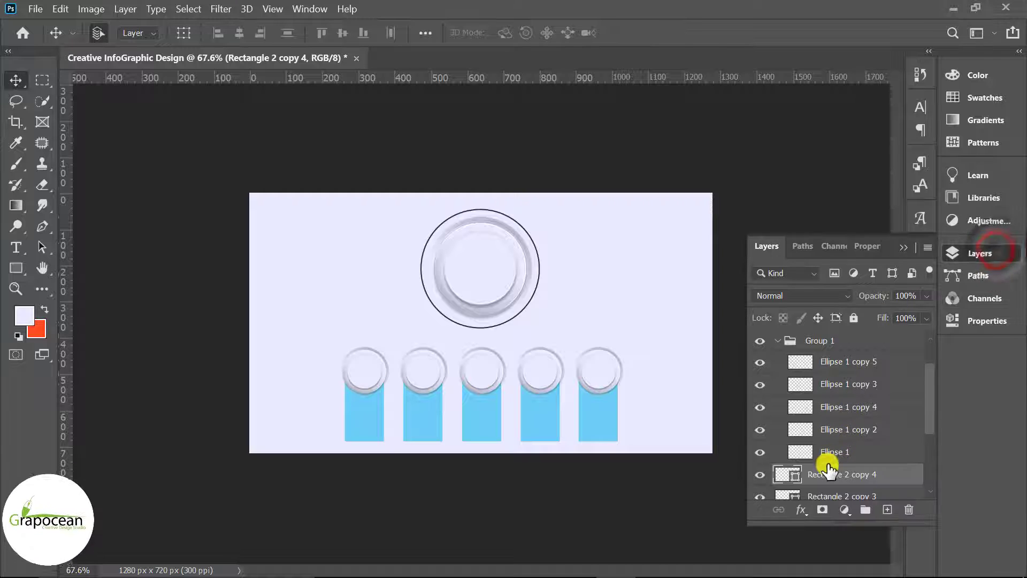
Step: Fill the second bar, Rectangle 2 copy, with pastel periwinkle
scroll(767, 429, "down", 3)
left_click(781, 431)
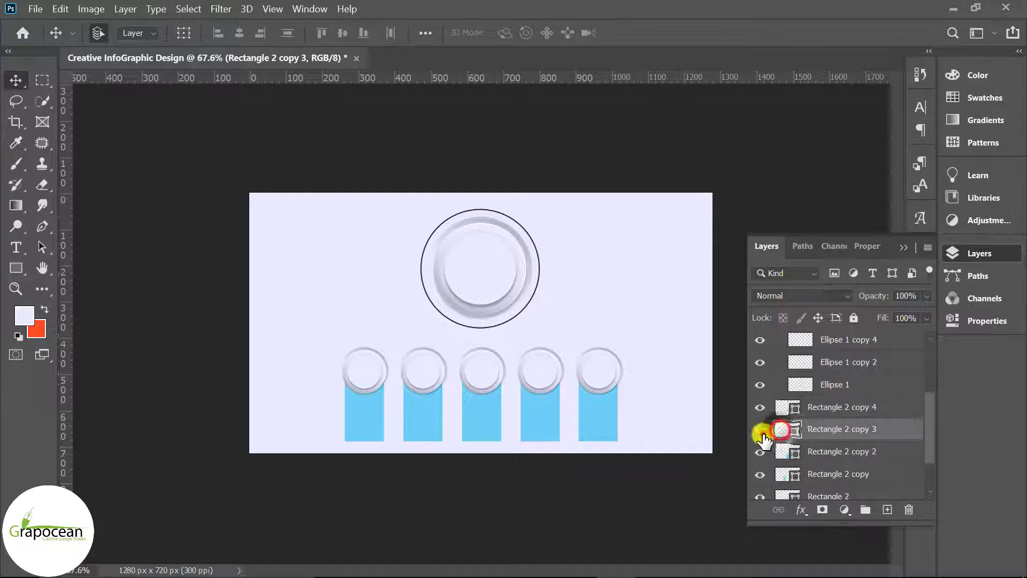
left_click(760, 428)
scroll(794, 470, "down", 2)
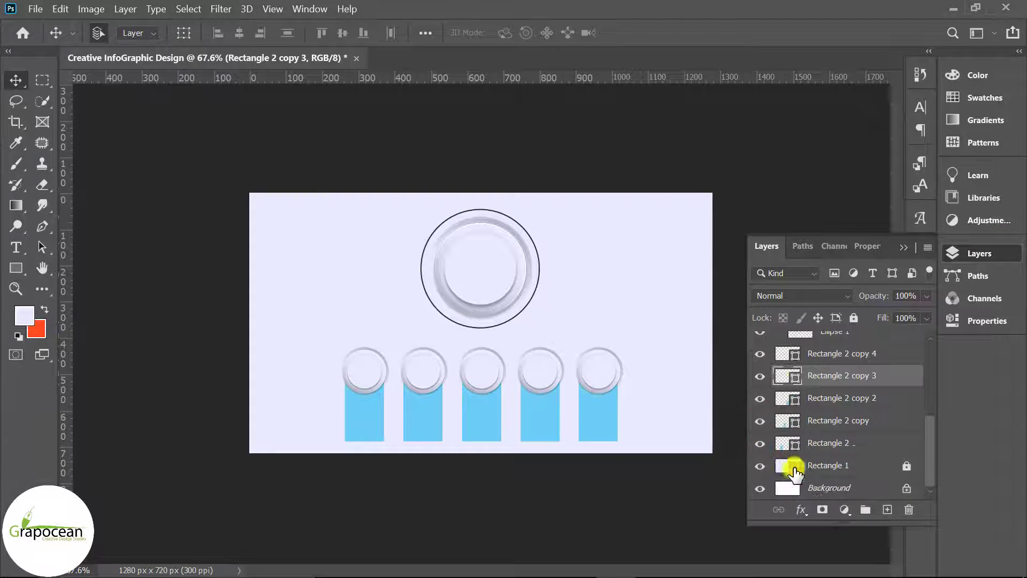
left_click(819, 421)
left_click(759, 421)
left_click(759, 421)
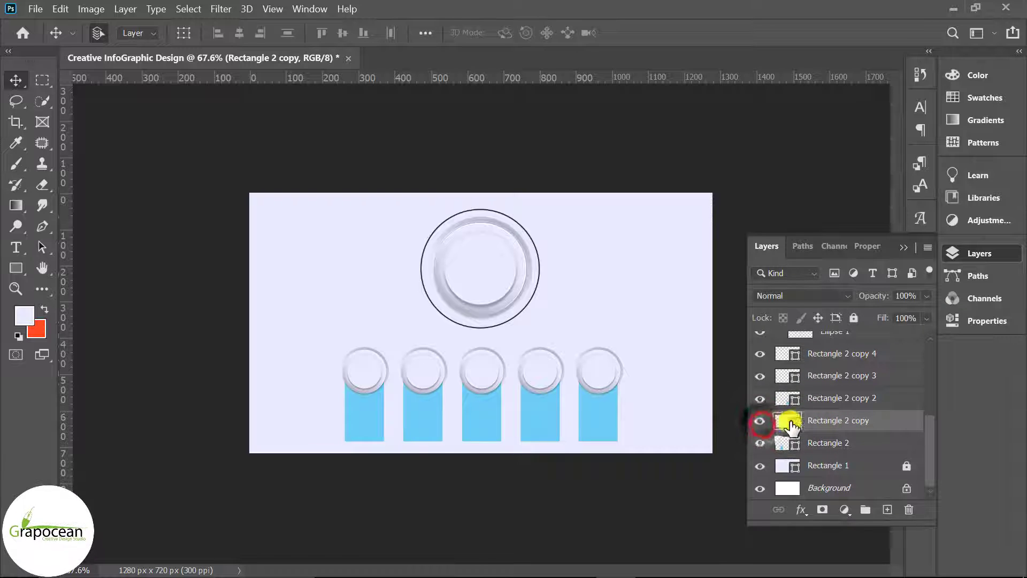
left_click(19, 267)
left_click(181, 37)
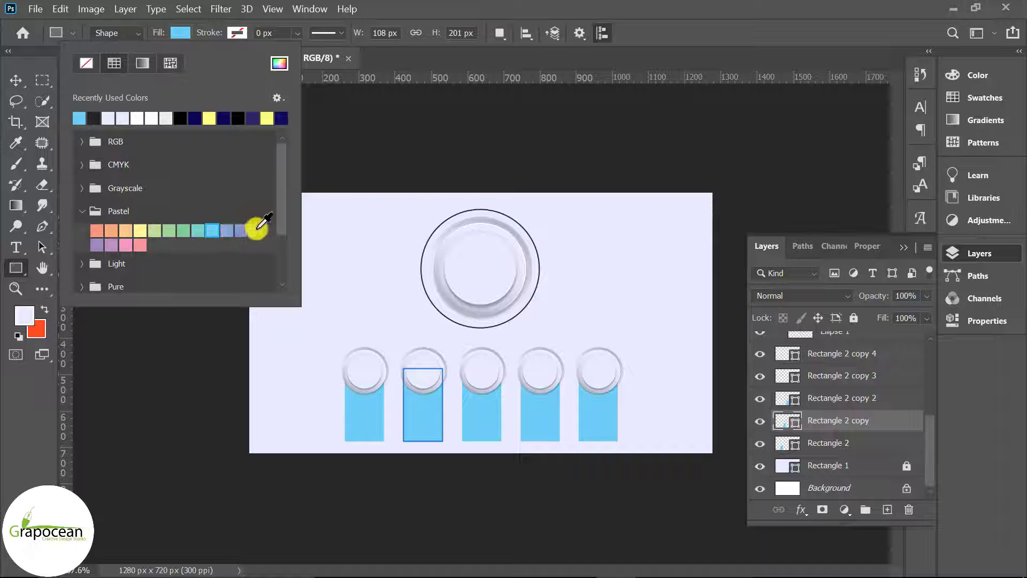
left_click(240, 230)
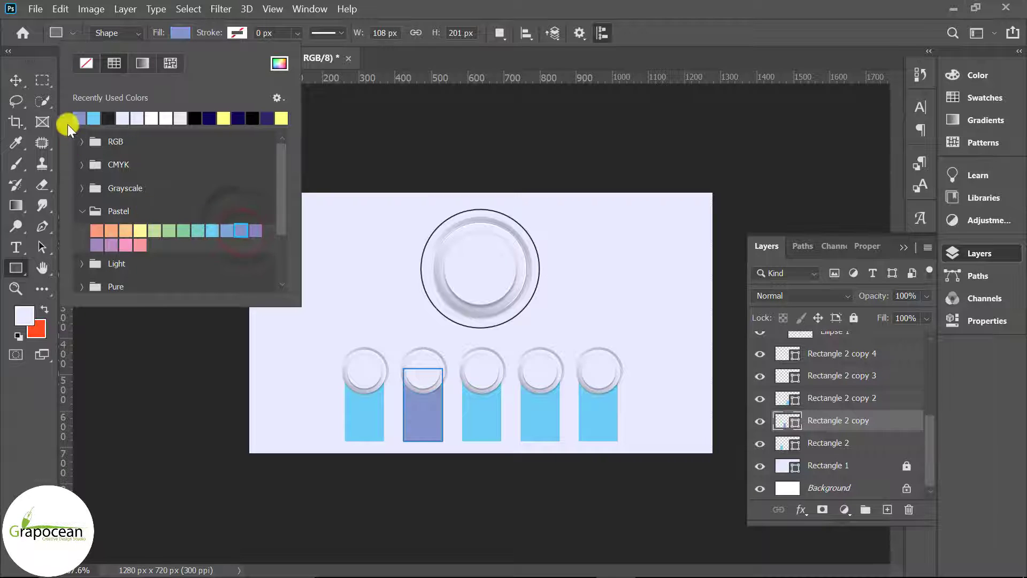
key("Return")
Step: Fill the third bar with pastel purple
key("v")
left_click(469, 406)
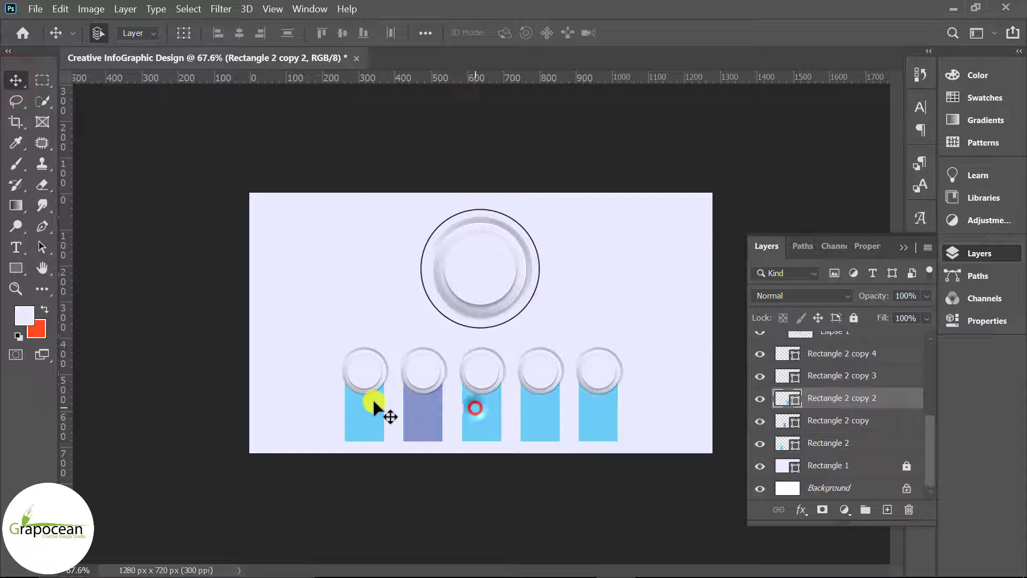
left_click(16, 268)
left_click(180, 33)
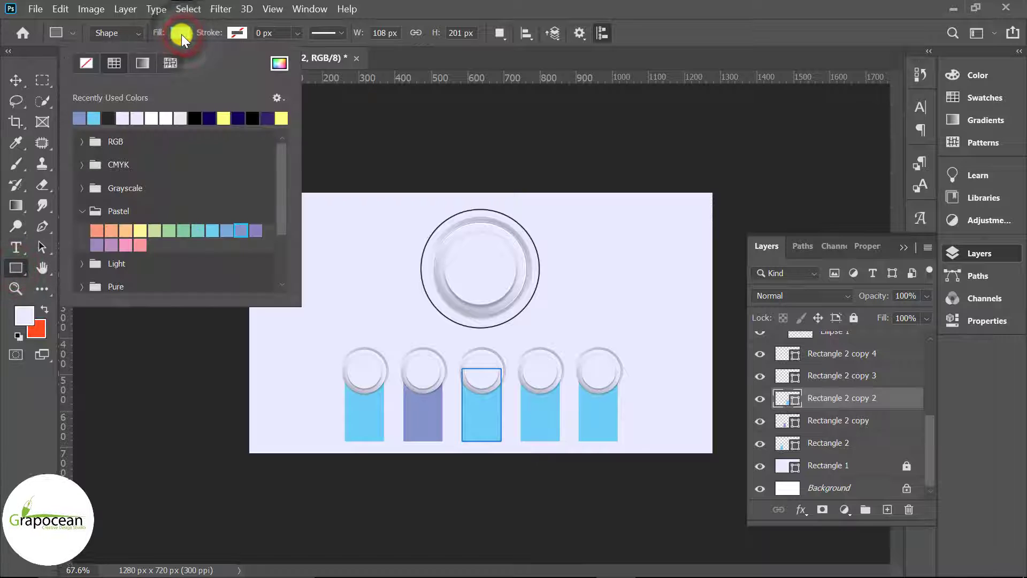
left_click(98, 246)
left_click(16, 81)
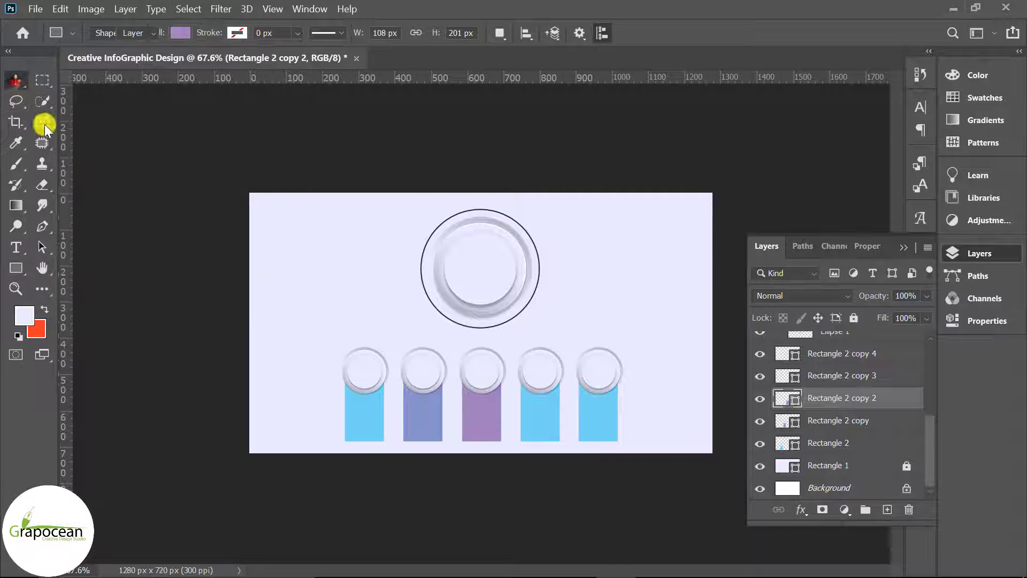
Step: Fill the fourth bar with pastel pink
left_click(541, 424)
left_click(22, 271)
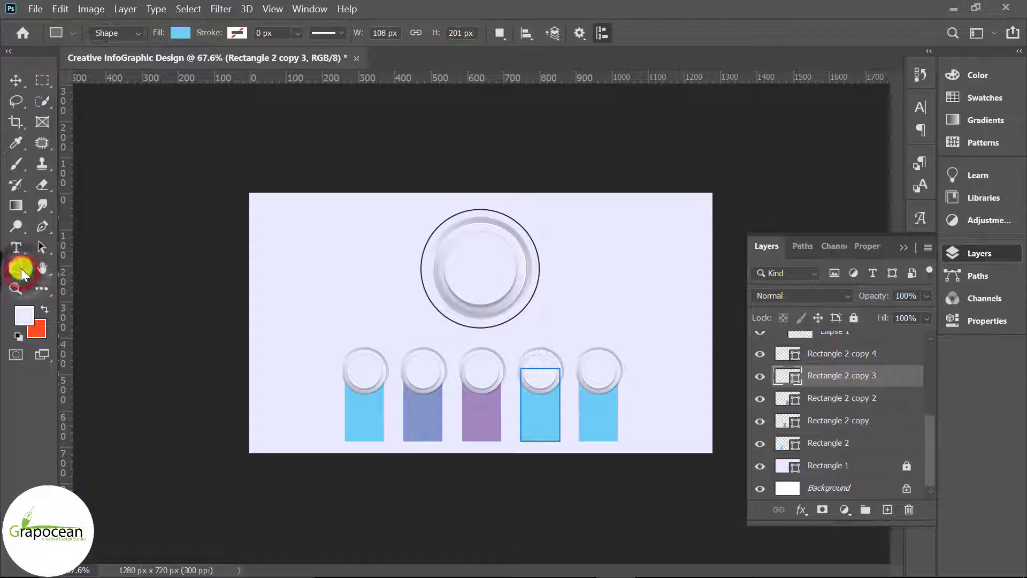
left_click(180, 33)
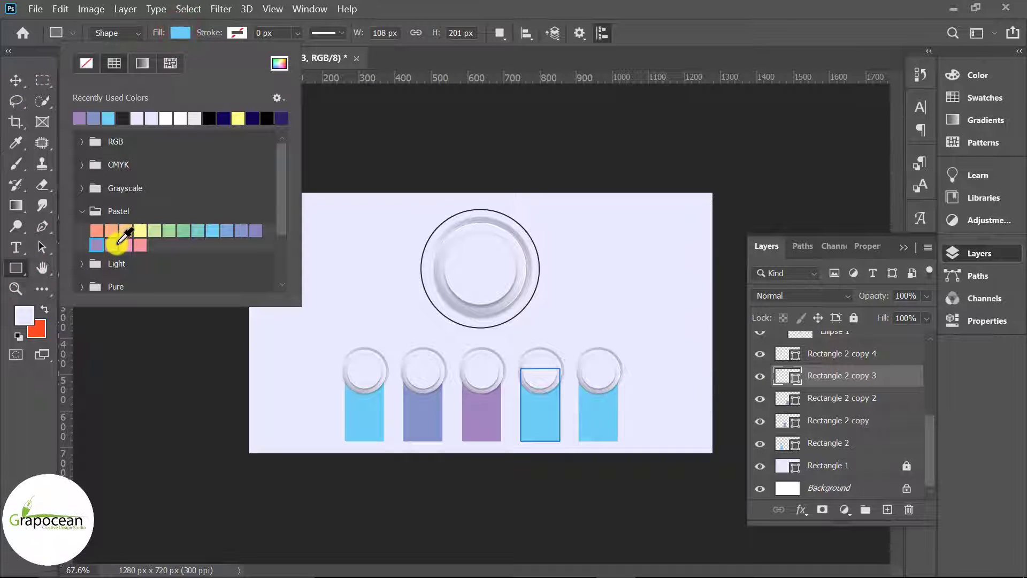
left_click(125, 245)
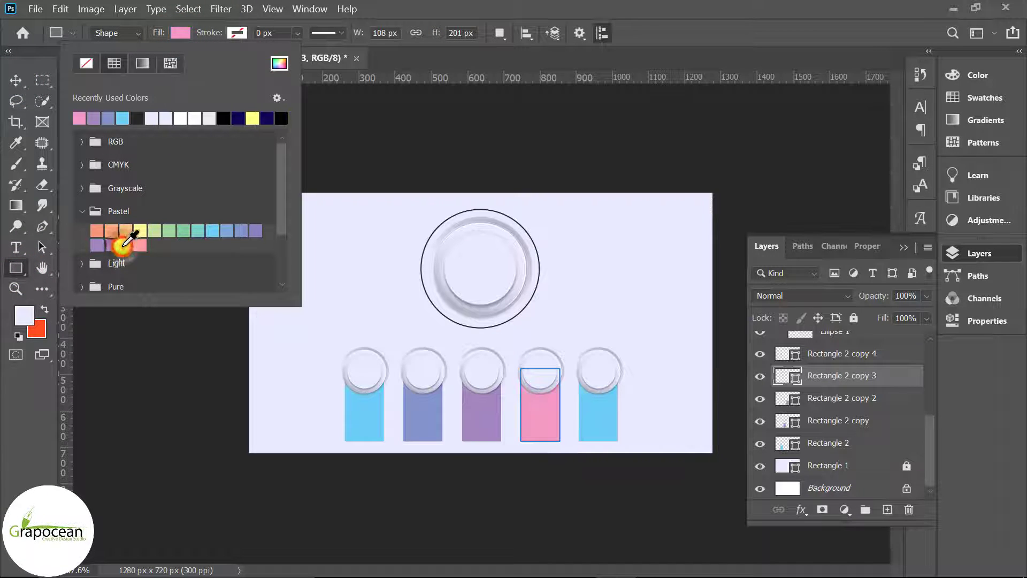
left_click(17, 76)
Step: Fill the fifth bar with pastel salmon and deselect it
left_click(595, 421)
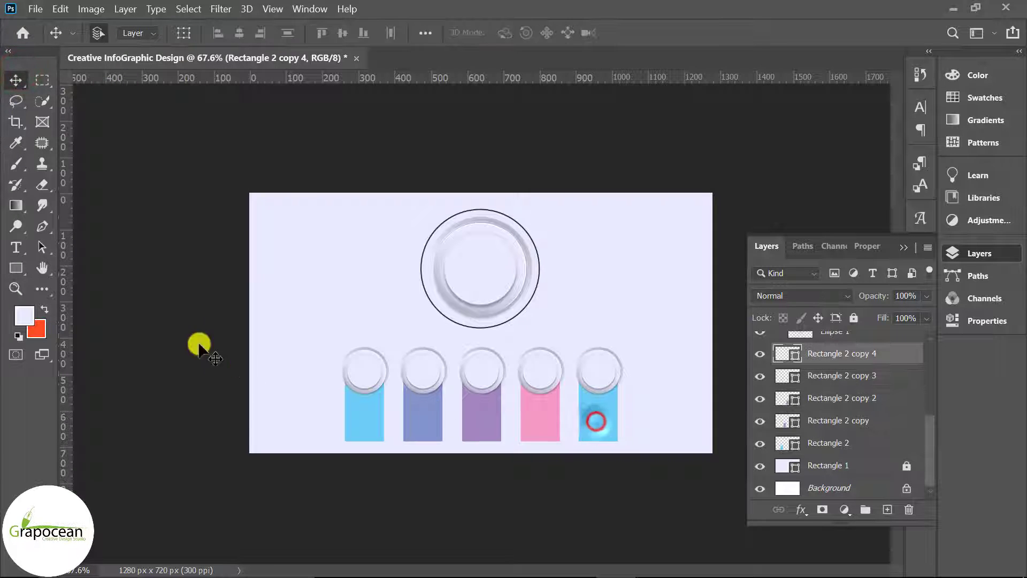
left_click(24, 271)
left_click(181, 32)
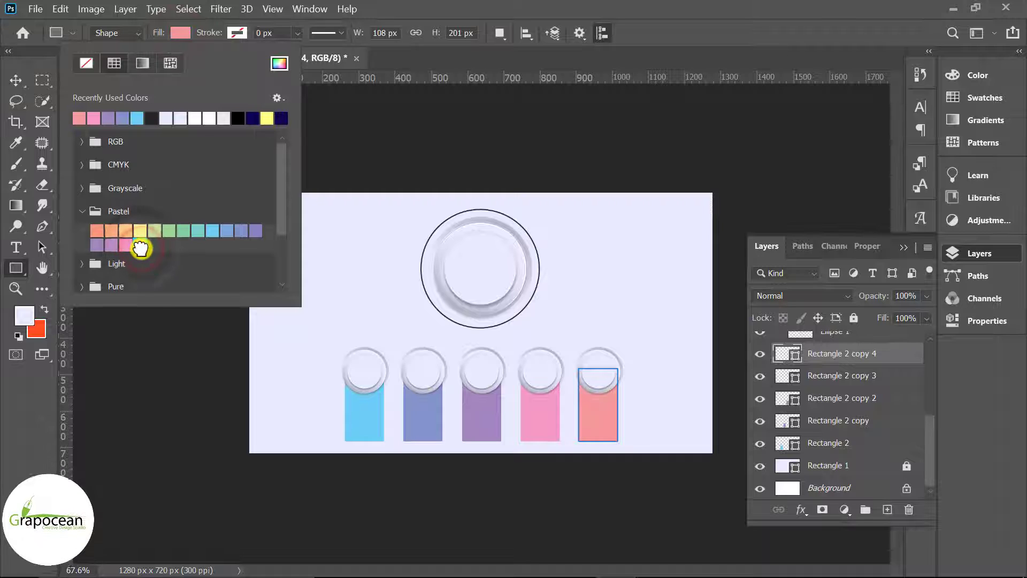
left_click(15, 78)
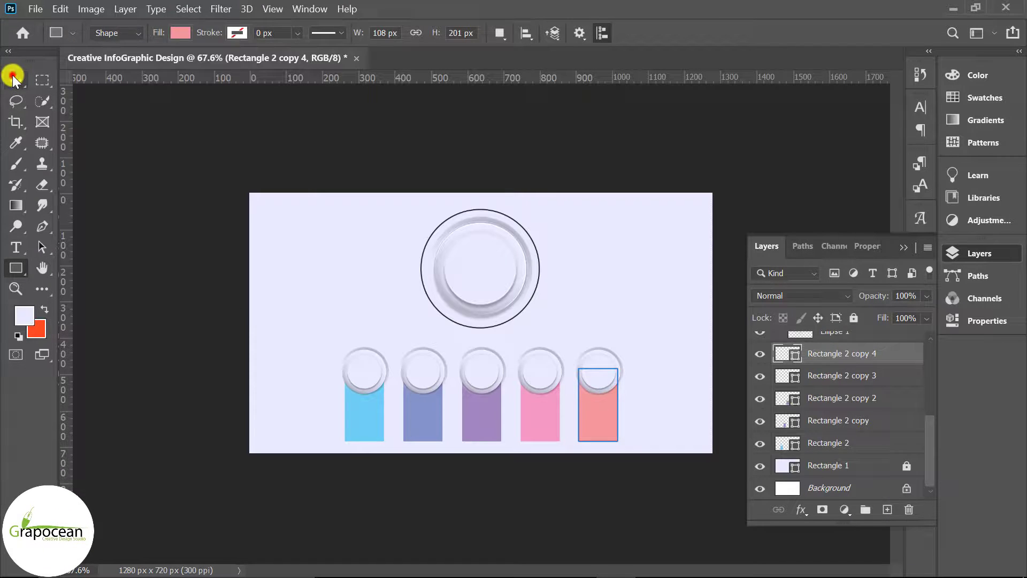
left_click(504, 489)
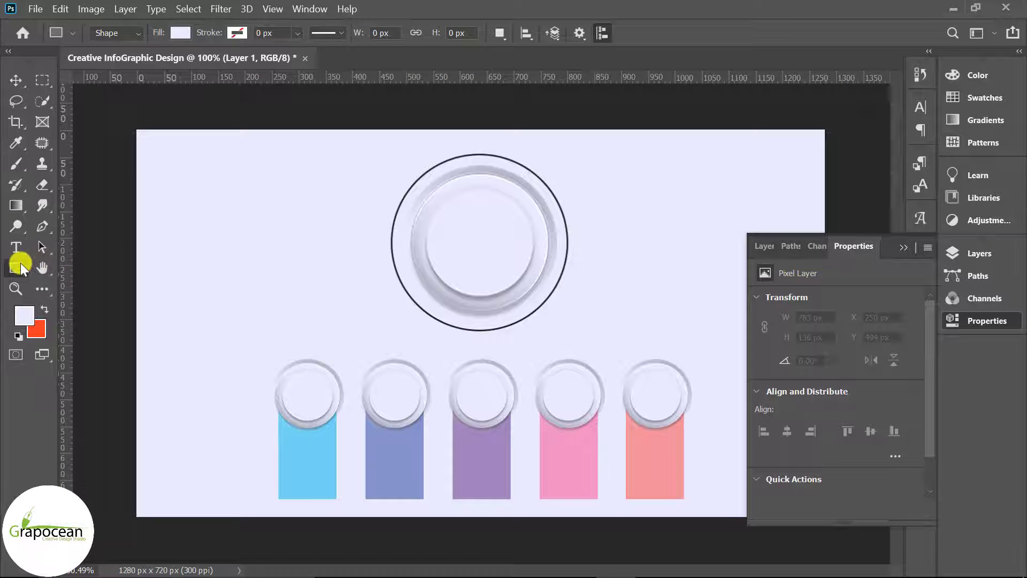
Step: Draw Rectangle 3 over the ring's top and resize it to the ring's width
right_click(21, 267)
left_click(81, 259)
mouse_move(303, 175)
left_mouse_down()
mouse_move(701, 246)
mouse_move(663, 274)
left_mouse_up()
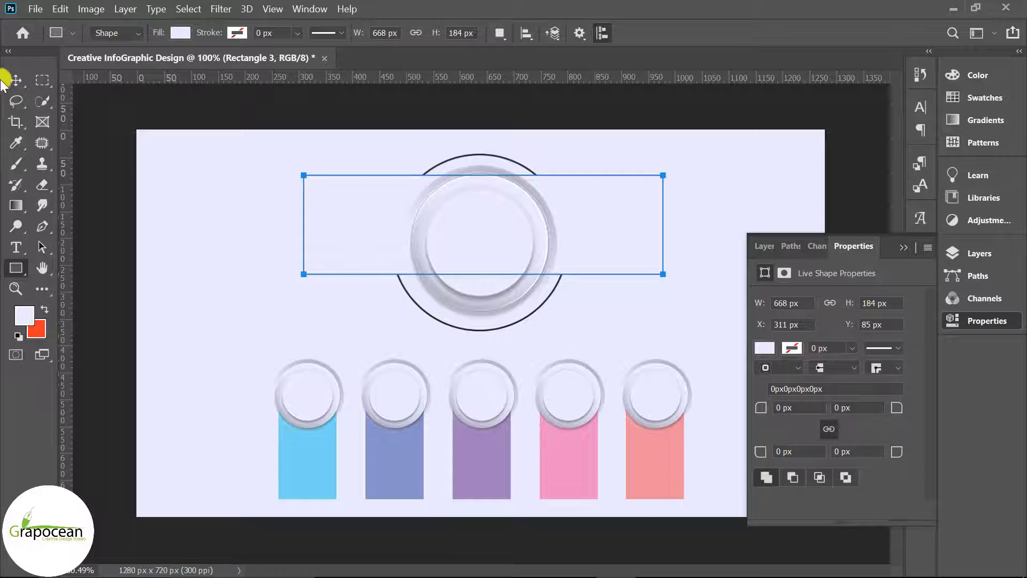
left_click(15, 80)
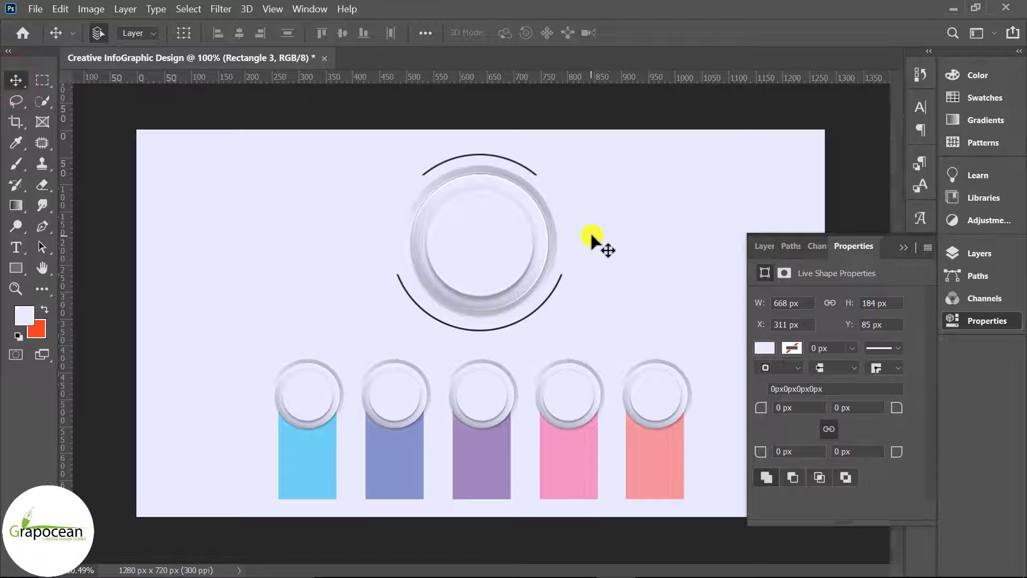
key("ctrl+t")
left_click_drag(592, 231, 595, 216)
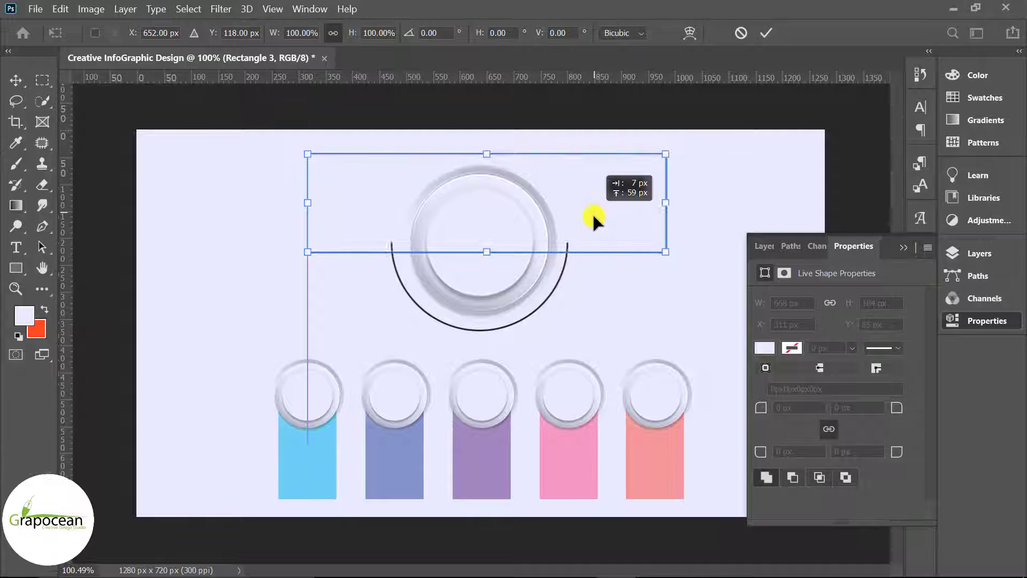
left_click_drag(665, 202, 569, 210)
mouse_move(308, 204)
left_mouse_down()
mouse_move(390, 212)
mouse_move(390, 202)
left_mouse_up()
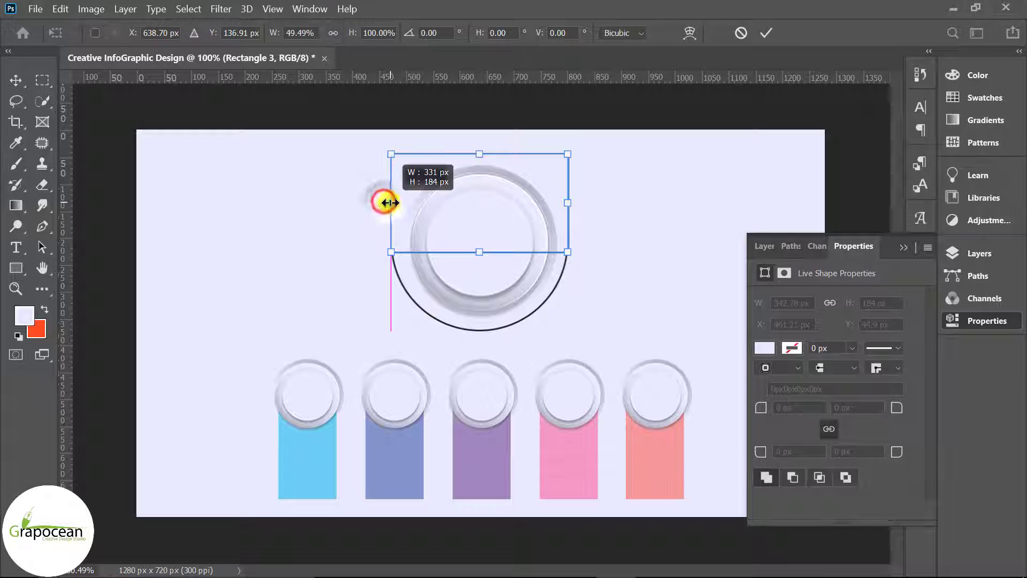
key("Return")
Step: Mask Ellipse 2 using Rectangle 3's selection to hide the ring's top, then hide Rectangle 3
key("ctrl+minus")
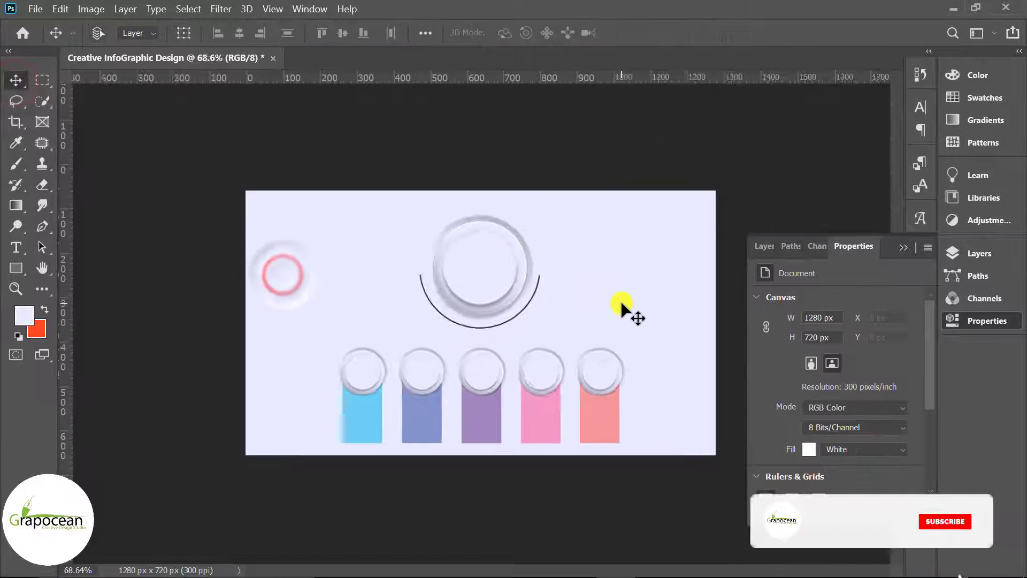
scroll(571, 338, "up", 8)
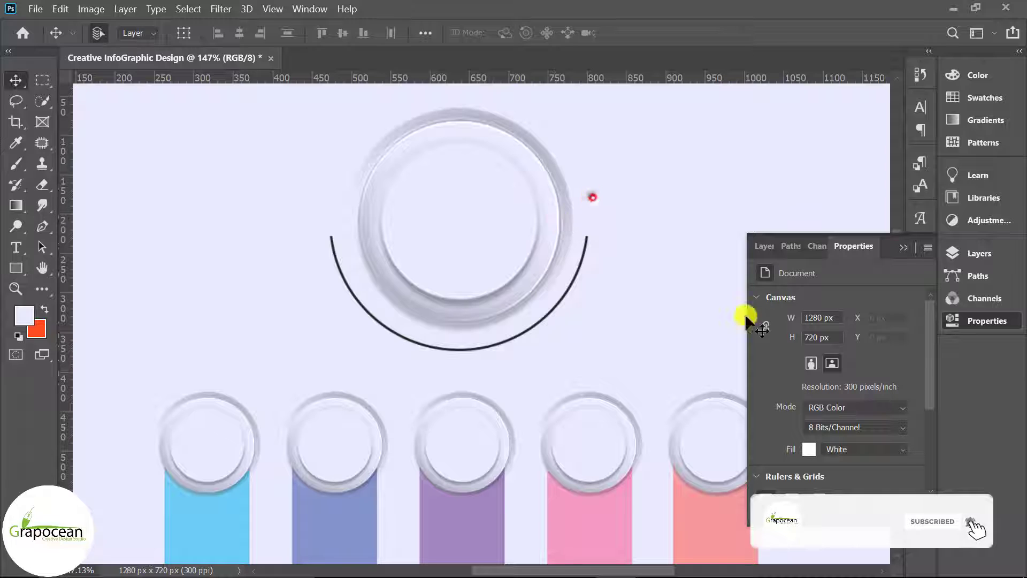
left_click(974, 254)
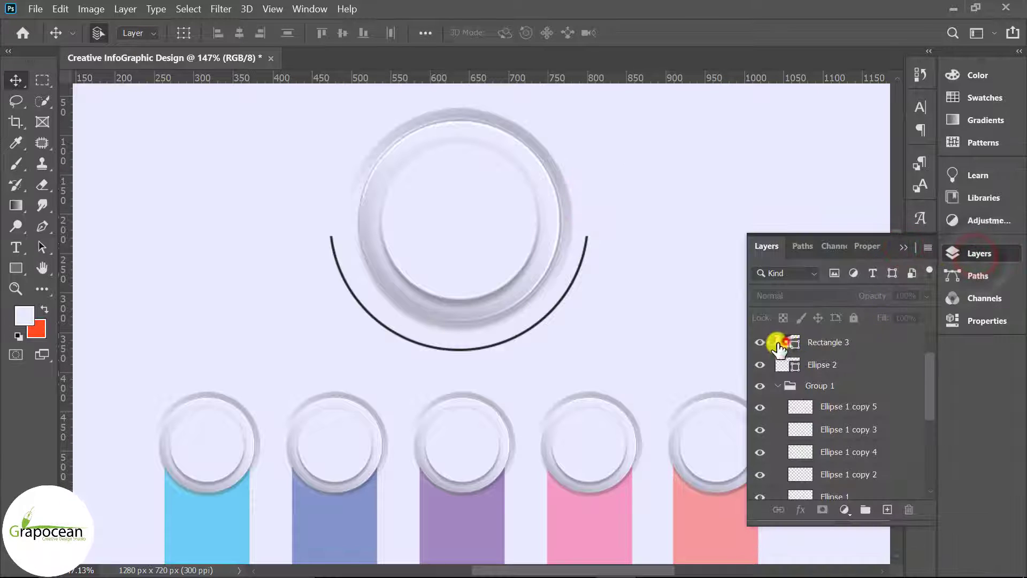
left_click(780, 344, "ctrl")
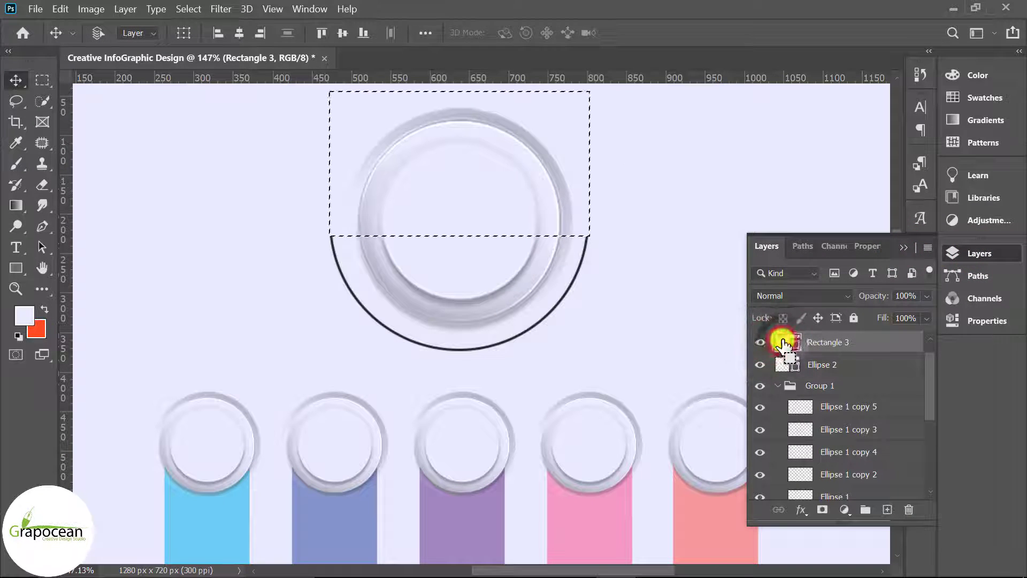
left_click(828, 364)
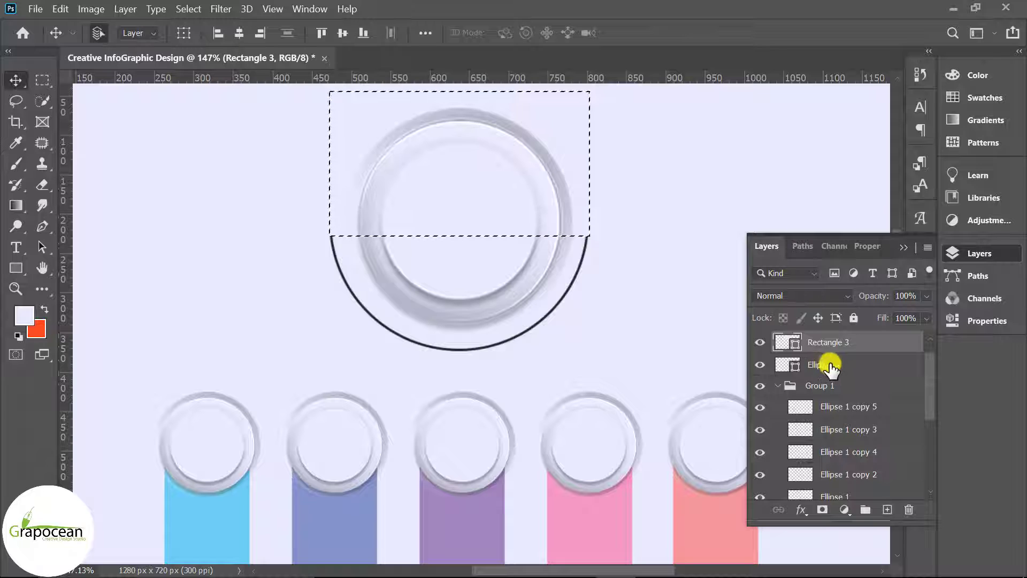
left_click(825, 513)
key("ctrl+z")
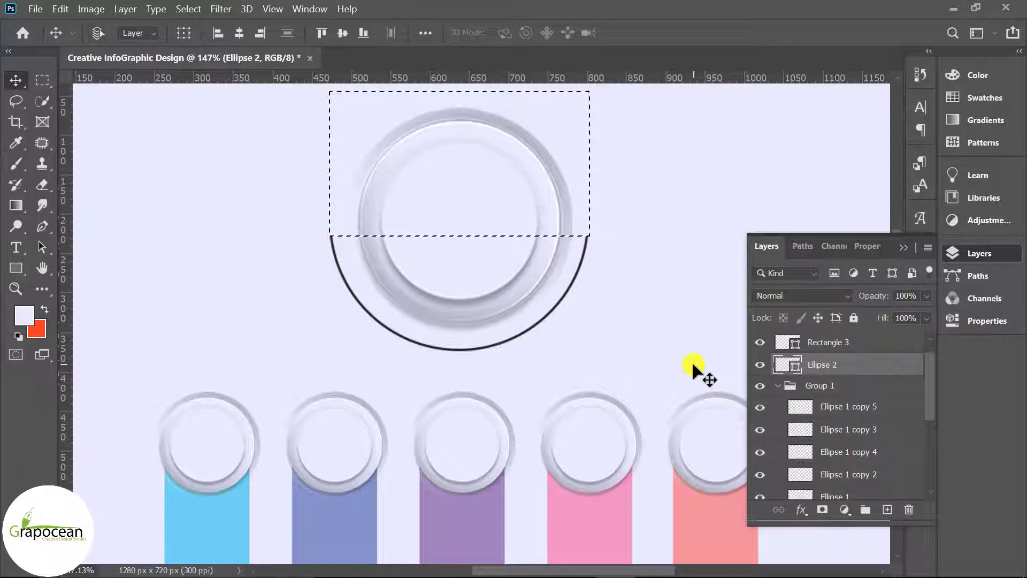
left_click(824, 509, "alt")
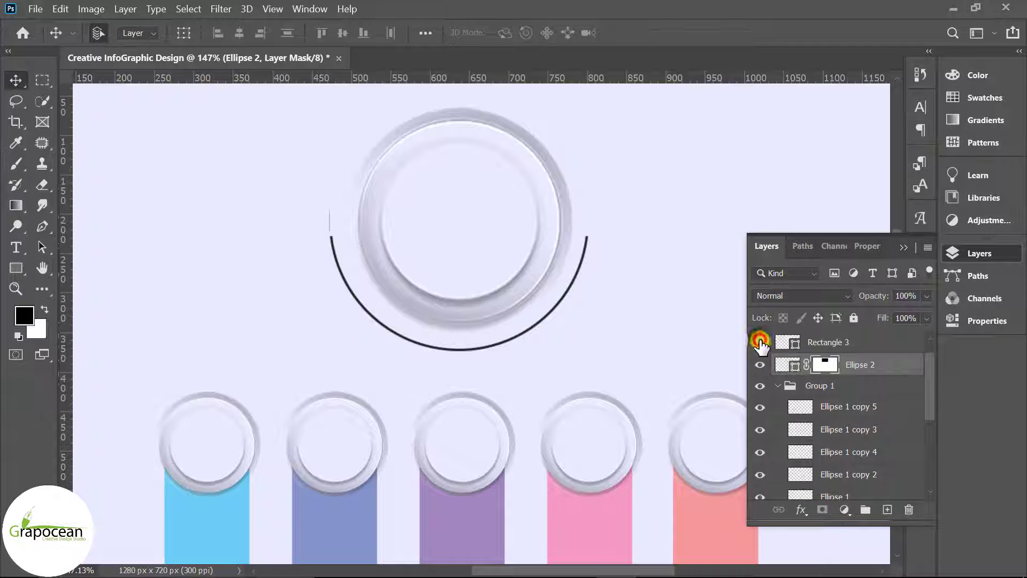
left_click(847, 342)
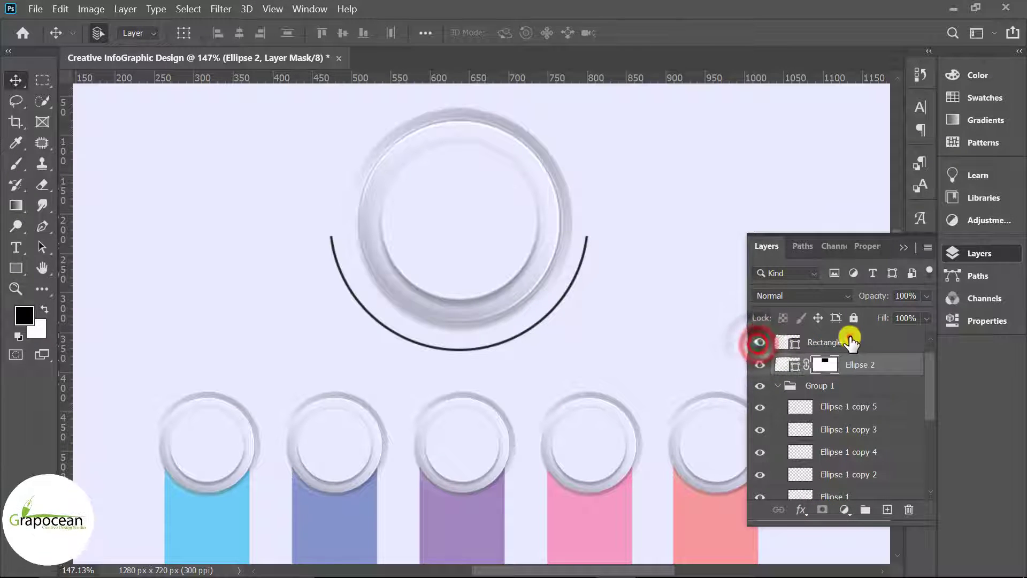
left_click(855, 364)
Step: Delete the Rectangle 3 helper layer
left_click(759, 343)
key("ctrl+0")
right_click(15, 267)
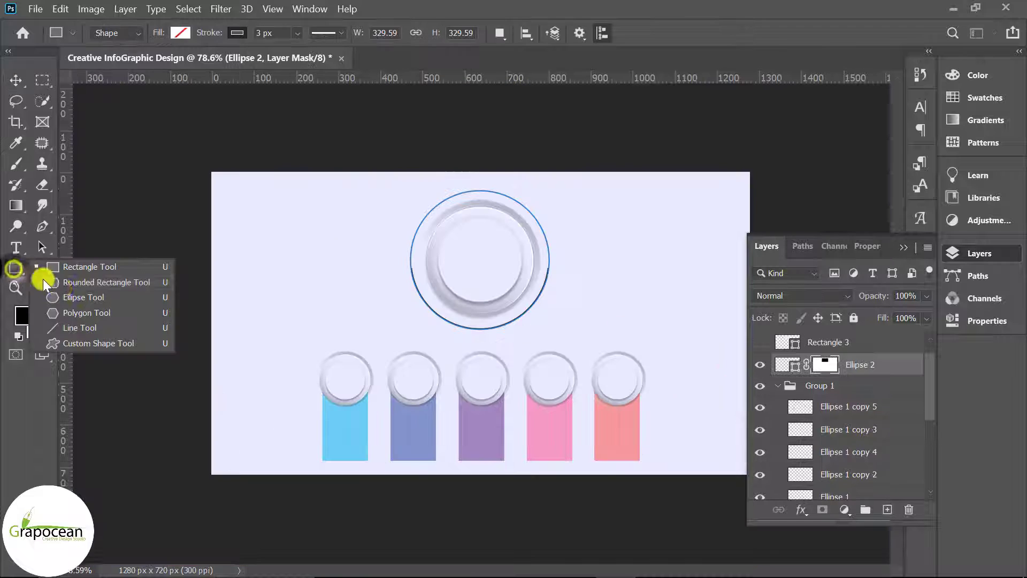
left_click(62, 293)
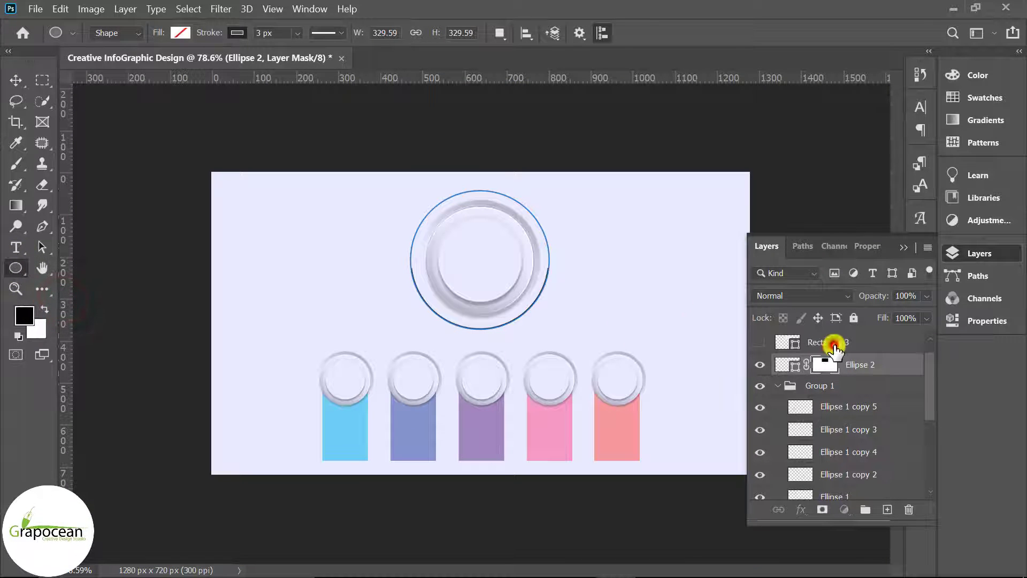
left_click(835, 345)
key("Delete")
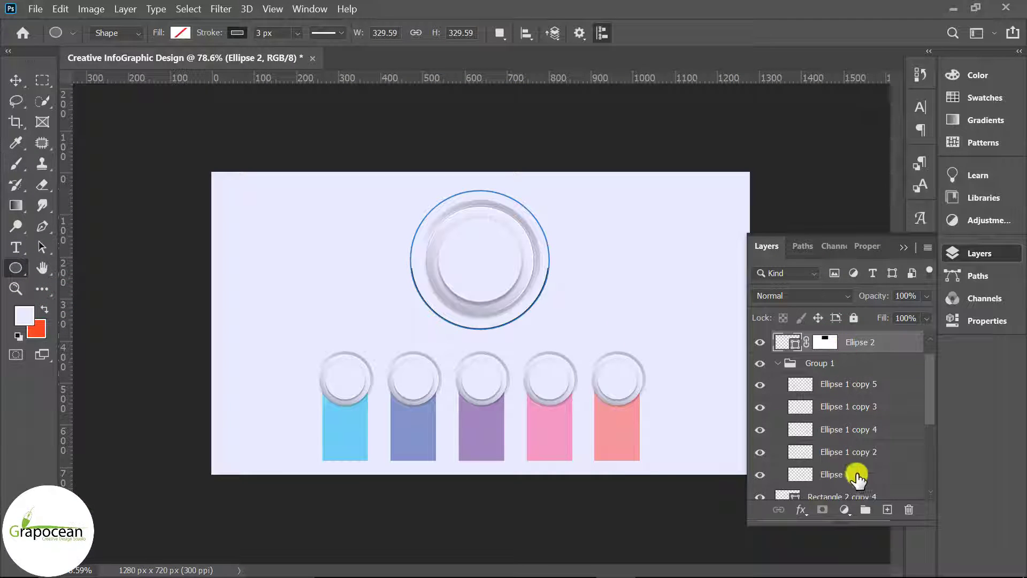
Step: Draw a 39 px pink dot at the arc's left end and Alt-drag a copy to the right end
left_click(888, 508)
key("ctrl+0")
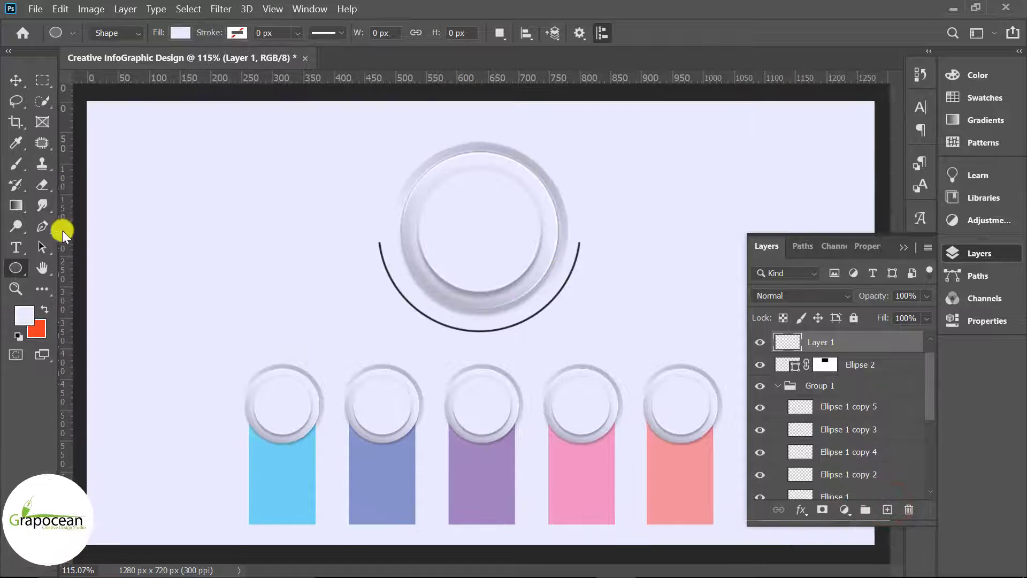
left_click_drag(388, 248, 391, 257)
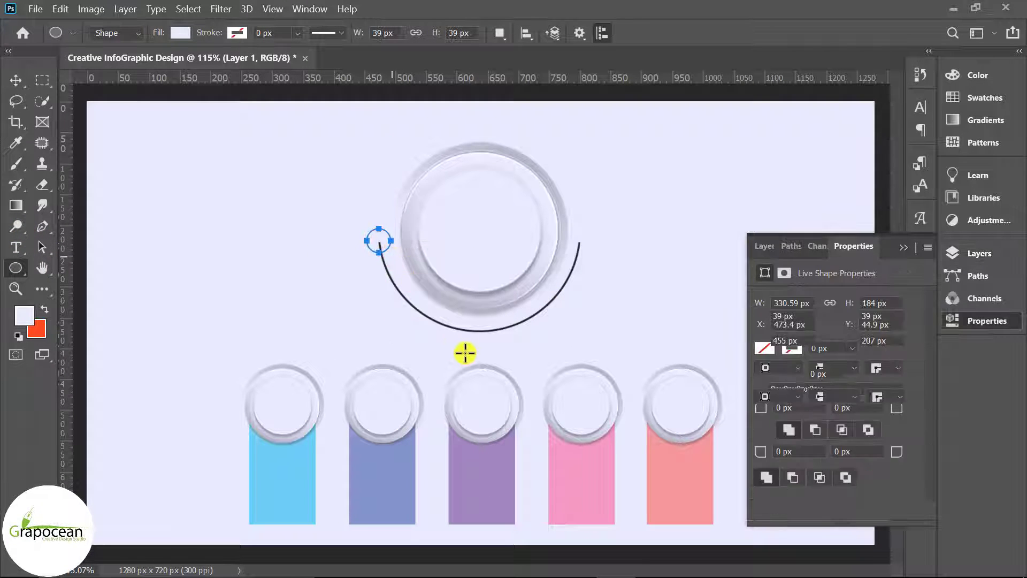
left_click(188, 31)
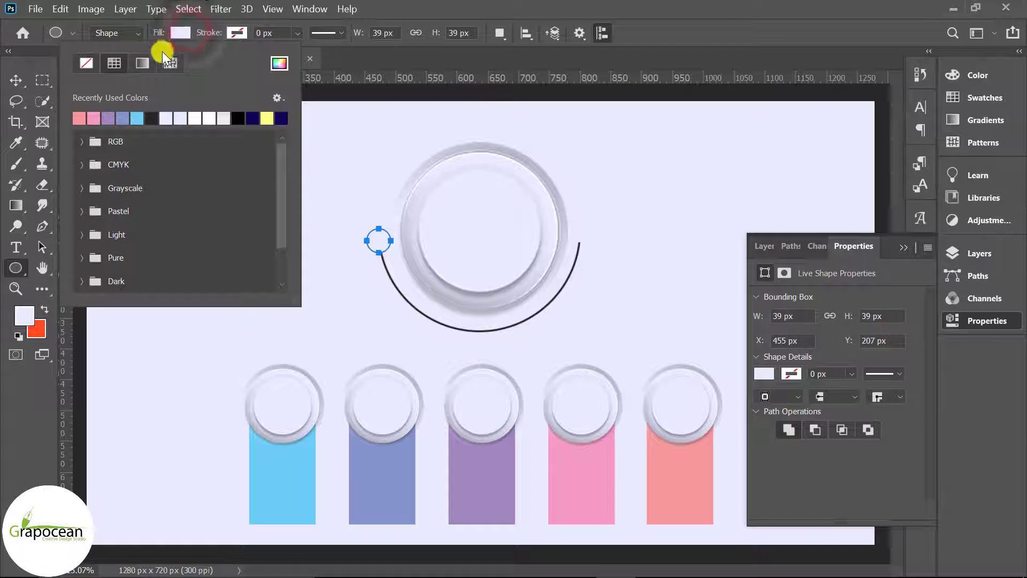
left_click(94, 117)
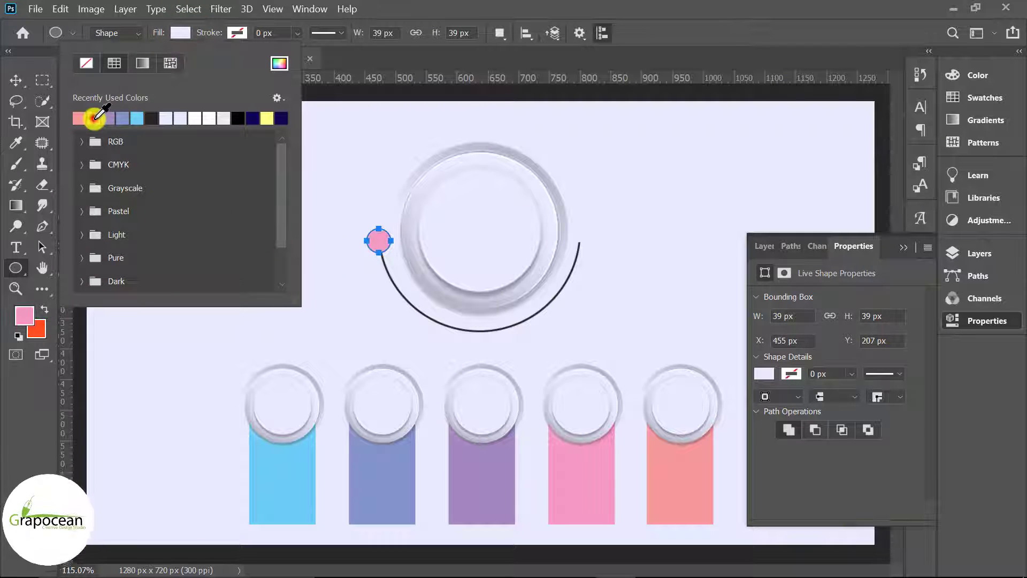
left_click(16, 85)
scroll(417, 241, "up", 3)
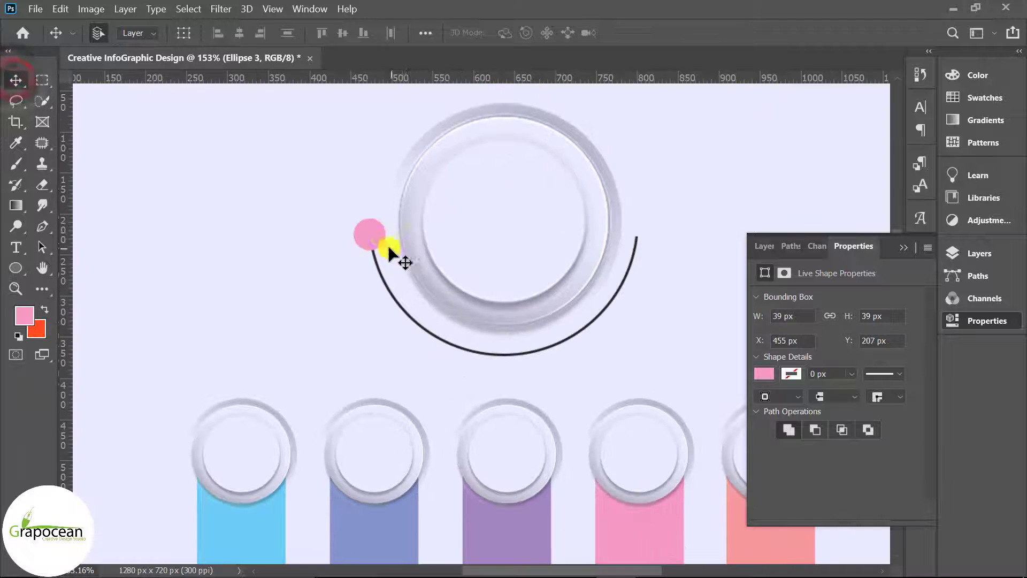
left_click_drag(374, 238, 637, 247)
Step: Group the arc layer and its two pink dot layers together
scroll(685, 313, "down", 5)
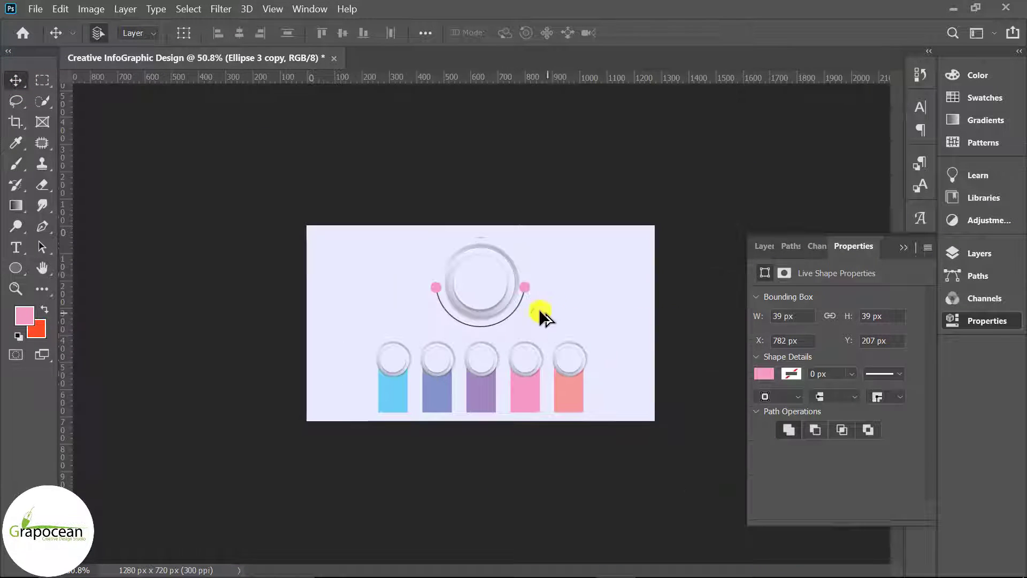
scroll(550, 284, "up", 5)
scroll(492, 169, "up", 1)
scroll(468, 217, "up", 2)
scroll(538, 260, "down", 8)
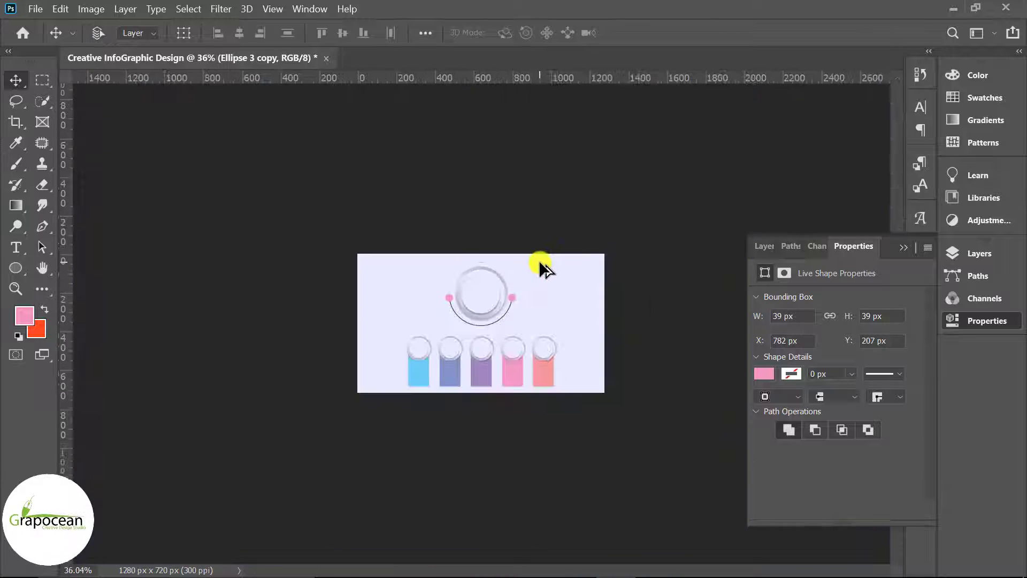
scroll(514, 273, "up", 2)
scroll(499, 236, "up", 2)
left_click(979, 253)
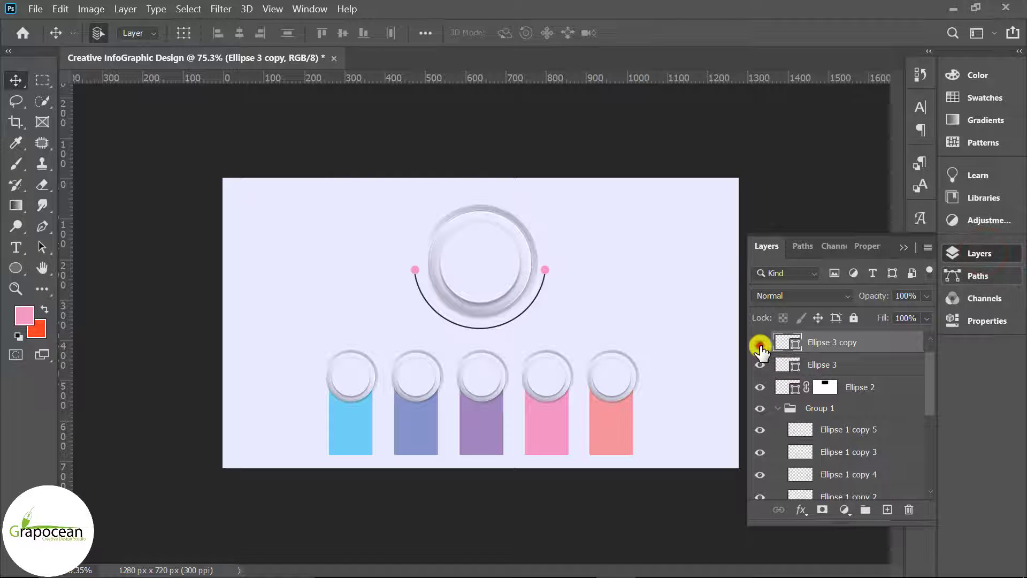
left_click(760, 342)
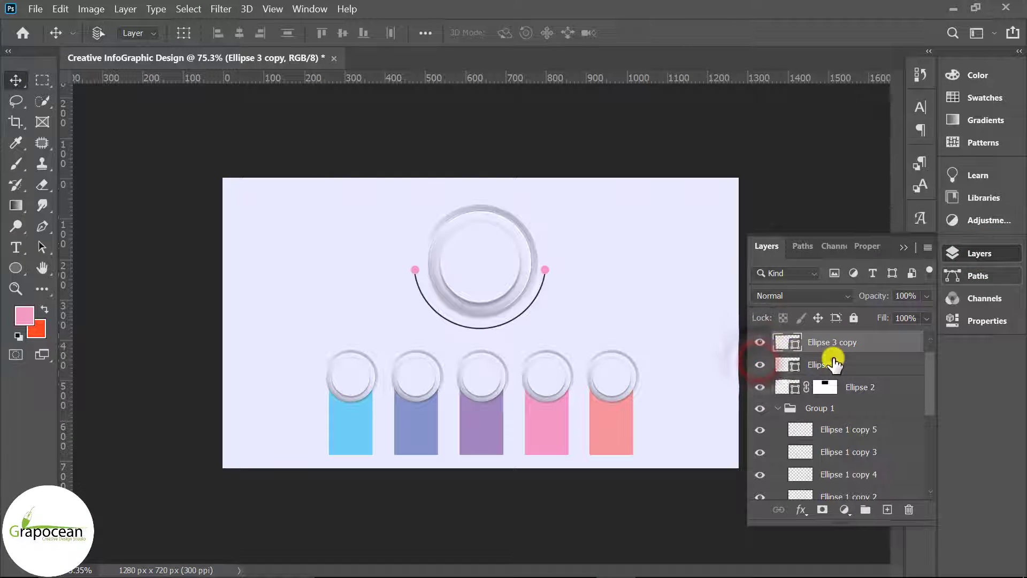
left_click(833, 364, "shift")
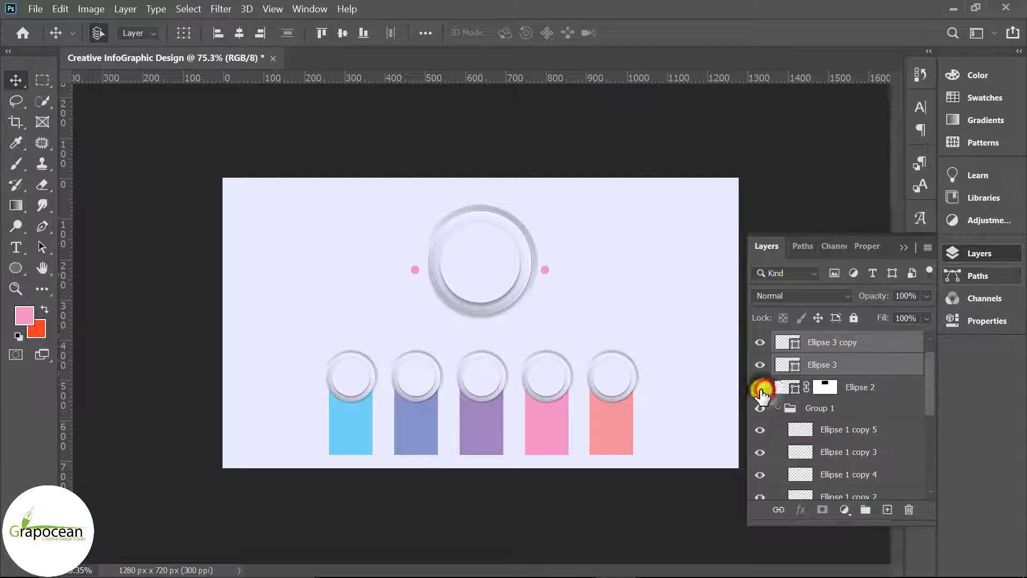
left_click(759, 387)
left_click(860, 388, "shift")
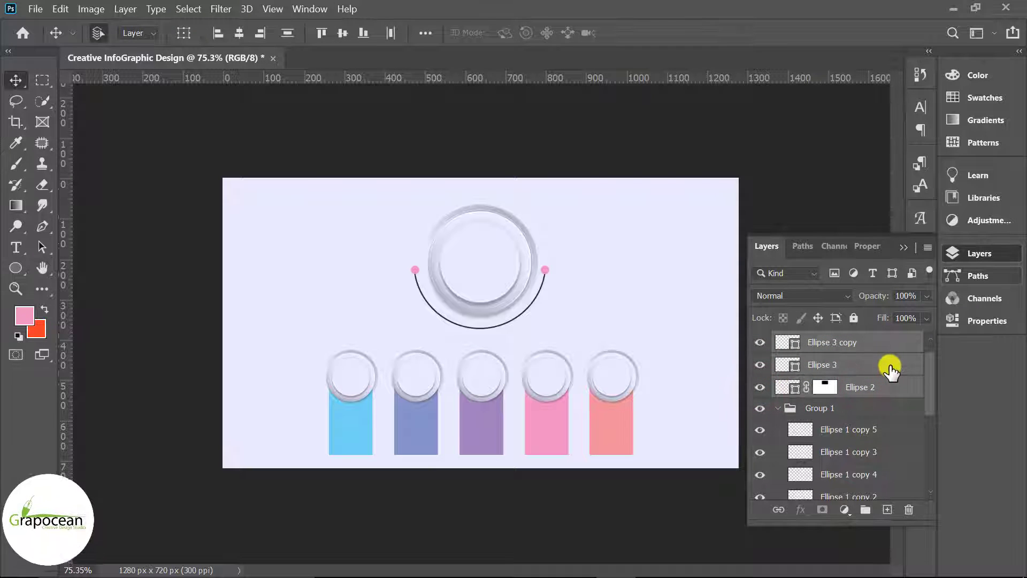
key("ctrl+g")
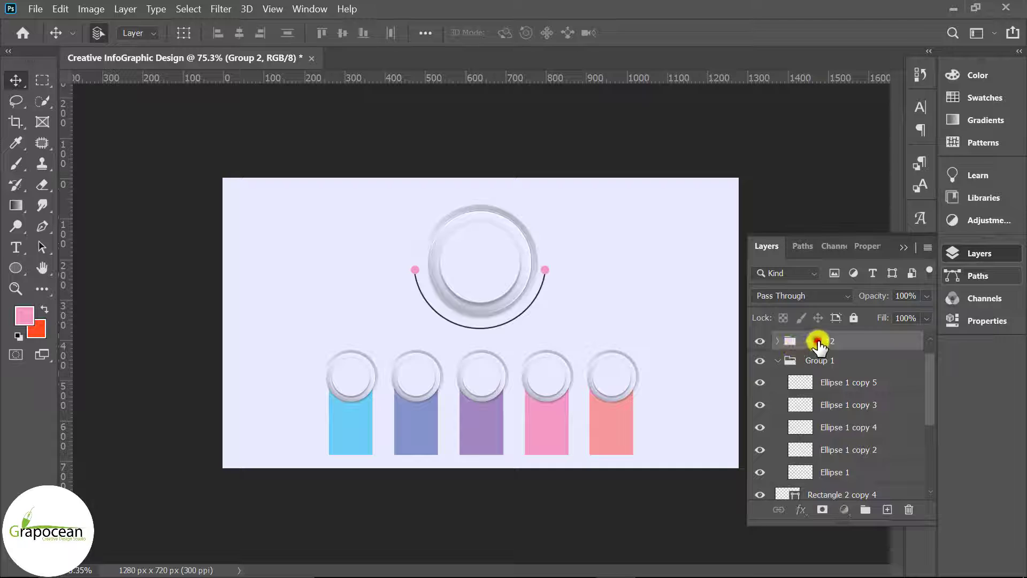
Step: Name the new group 1 and duplicate it as 1 copy
double_click(819, 341)
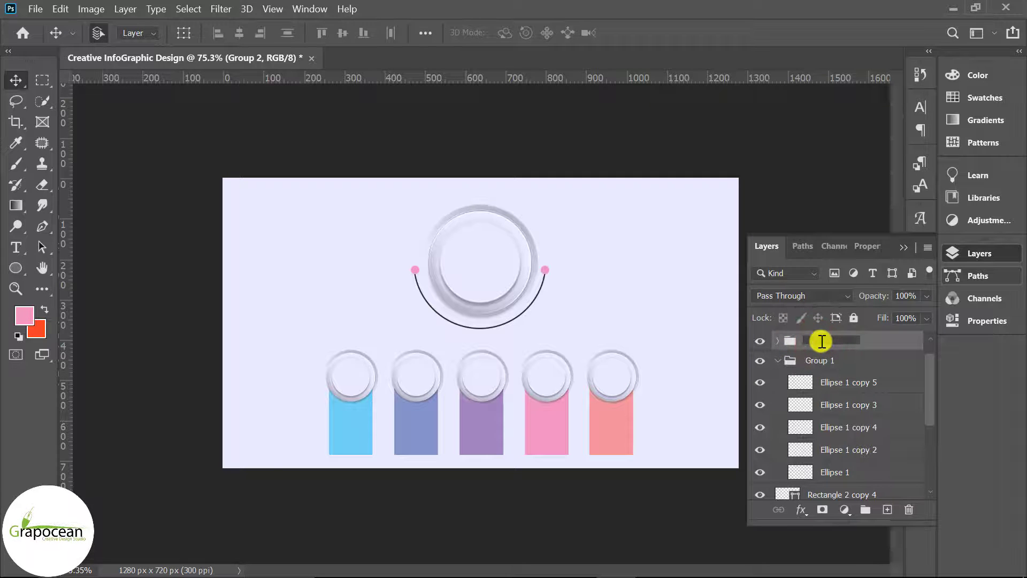
type("1")
key("Return")
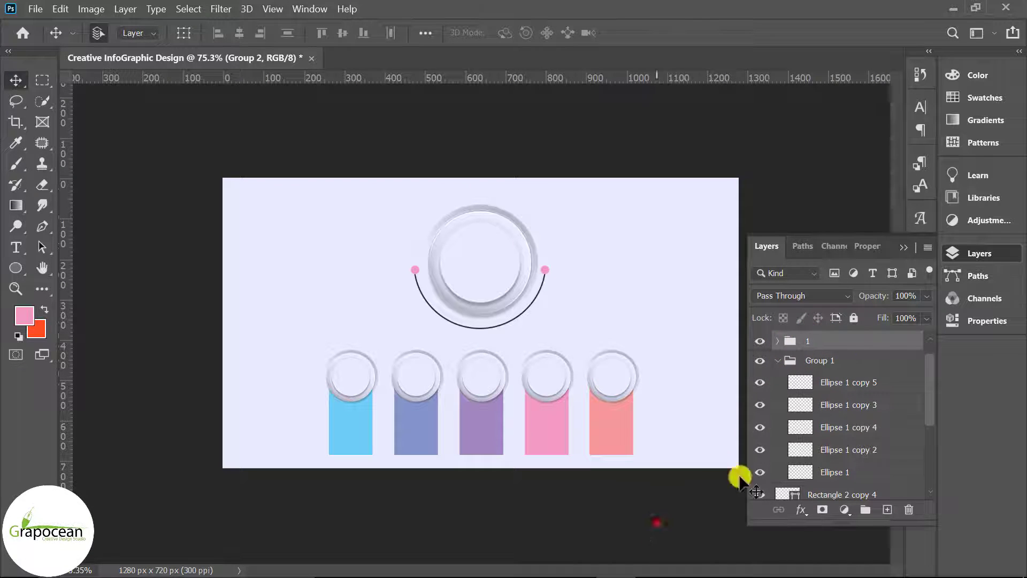
left_click_drag(882, 350, 886, 510)
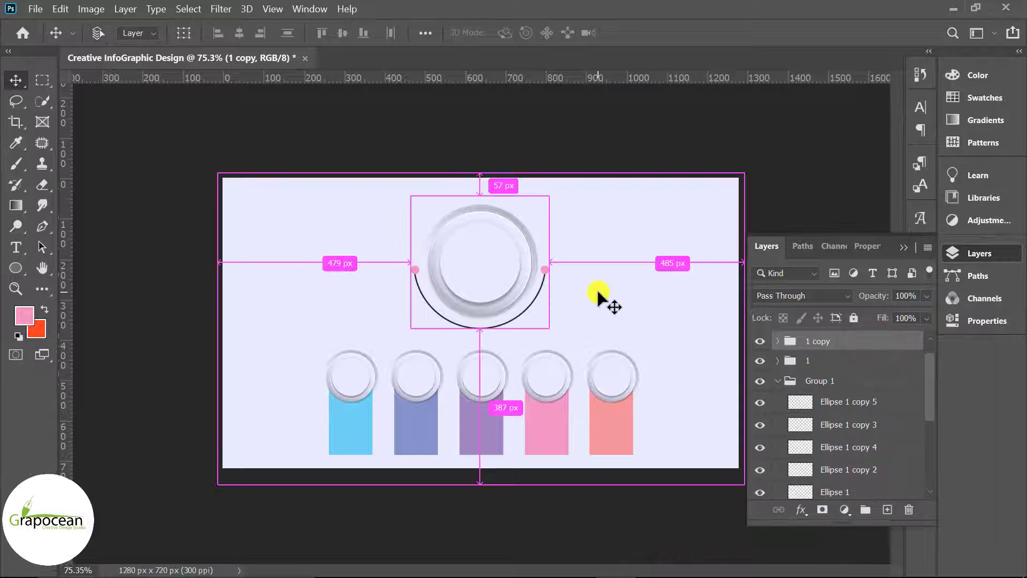
Step: Enlarge the 1 copy arc group to 116.57% and rotate it 105° around the circle
key("ctrl+t")
mouse_move(548, 327)
left_mouse_down()
mouse_move(559, 338)
mouse_move(376, 318)
left_mouse_up()
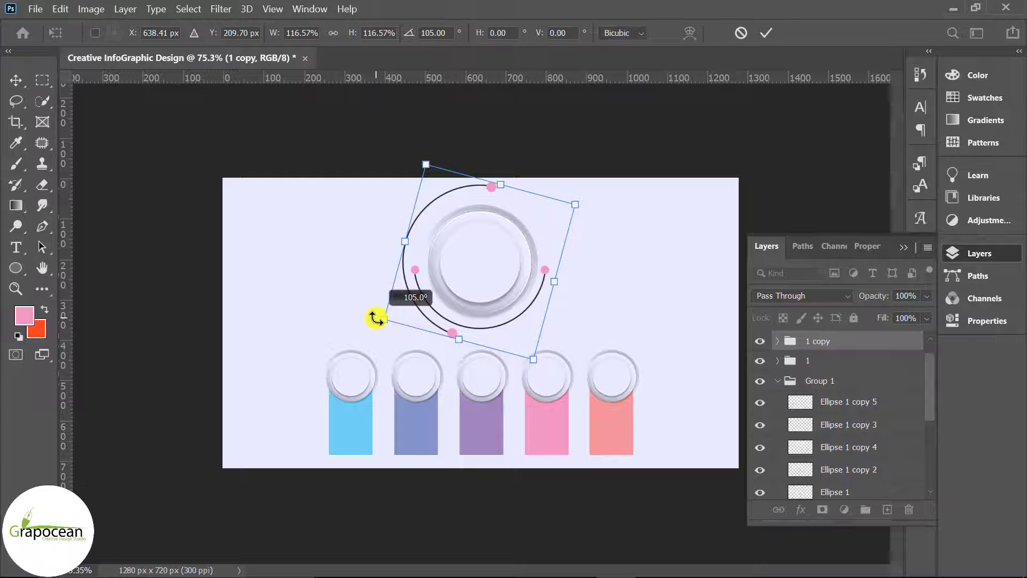
left_click(750, 33)
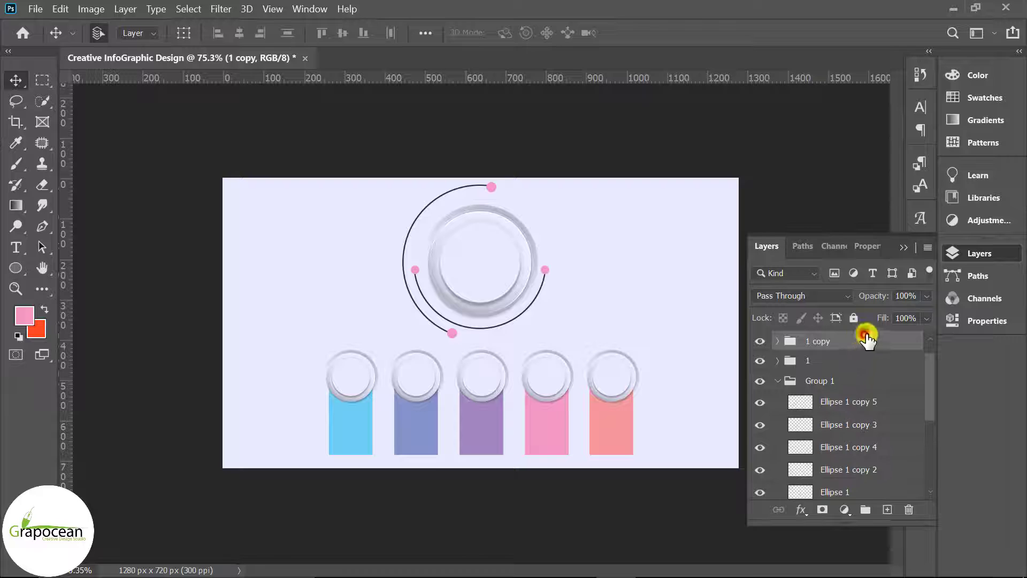
Step: Move the Ellipse 1 copy above the groups, then duplicate group 1 and rotate the copy
key("ctrl+j")
key("ctrl+j")
left_click_drag(877, 345, 858, 390)
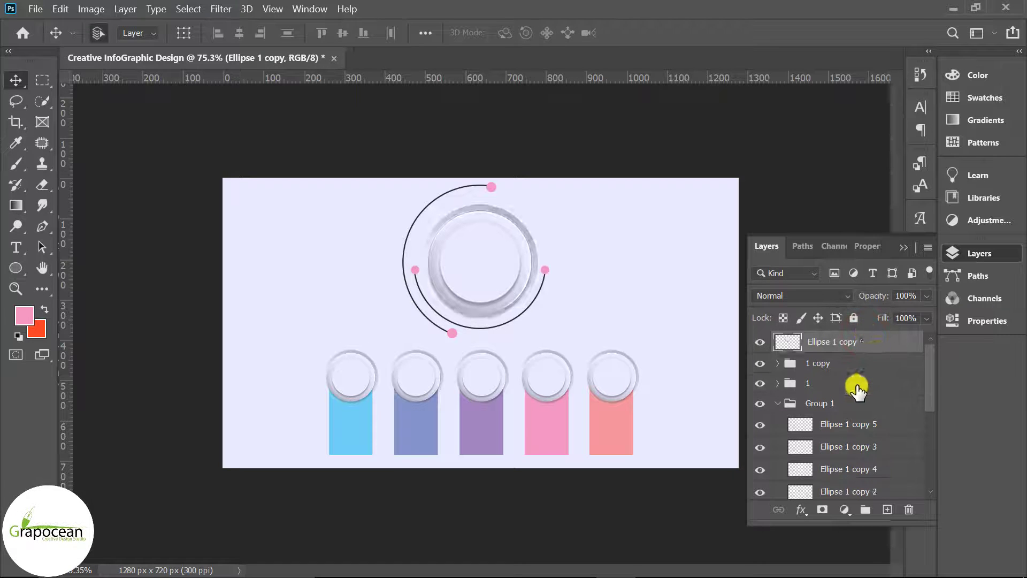
left_click(835, 382)
left_click(777, 383)
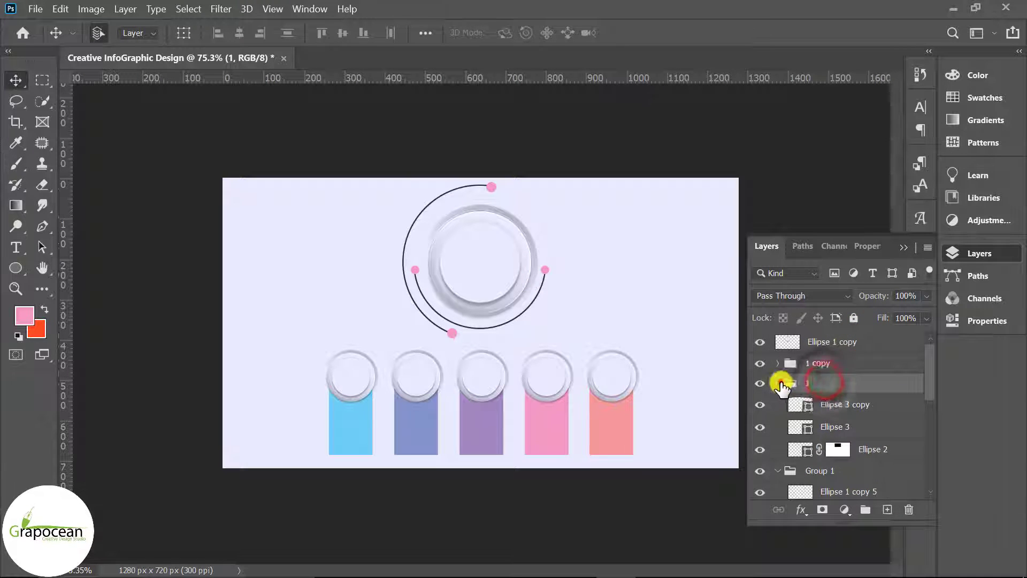
key("ctrl+j")
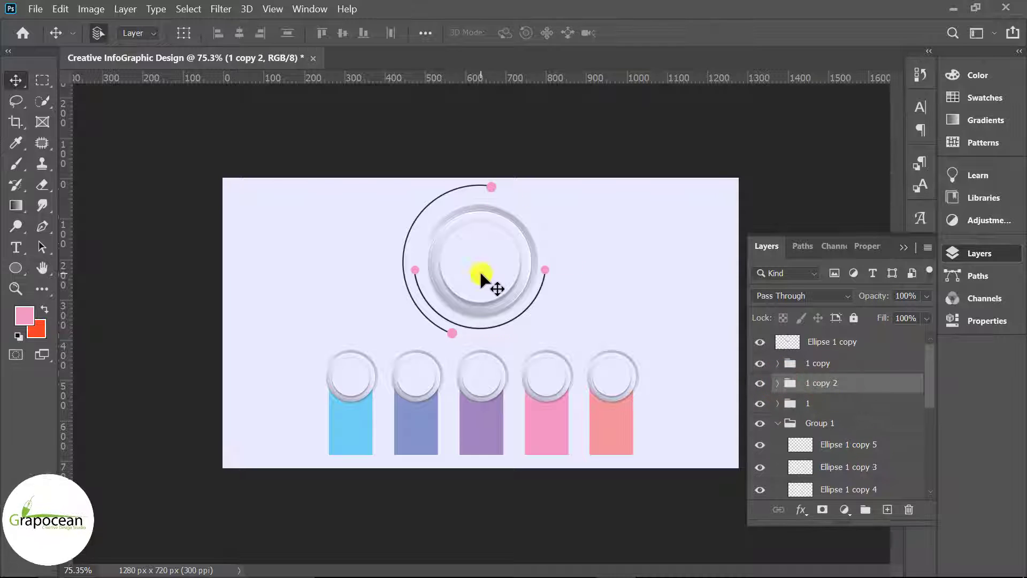
key("ctrl+t")
mouse_move(580, 332)
left_mouse_down()
mouse_move(296, 284)
mouse_move(340, 232)
mouse_move(429, 225)
left_mouse_up()
left_click(772, 28)
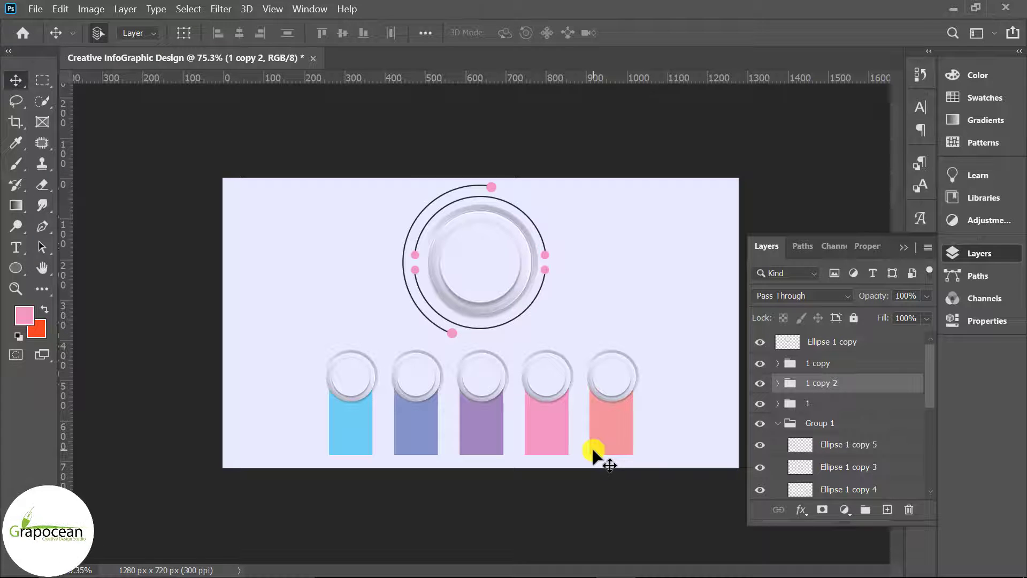
left_click(345, 420)
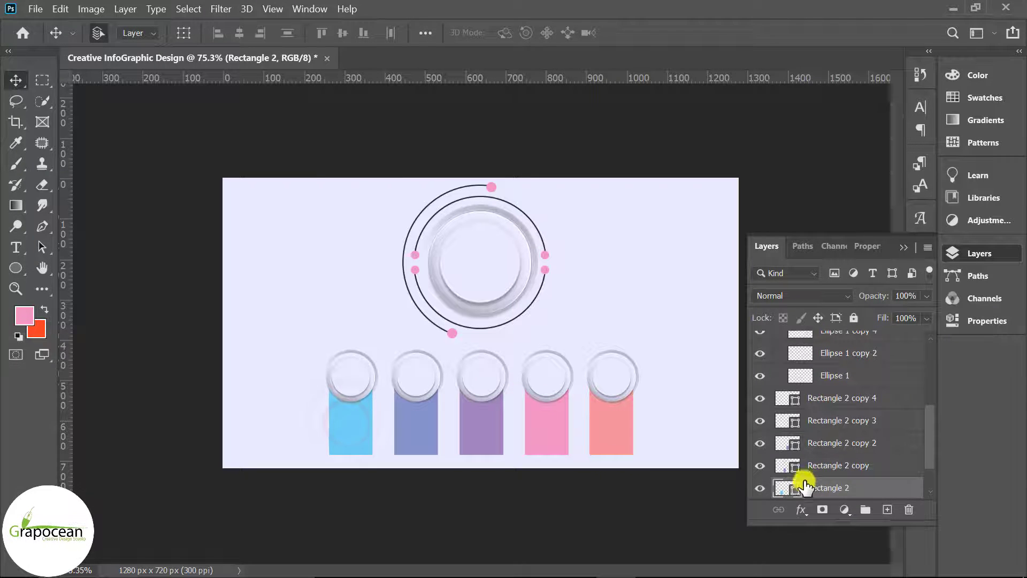
Step: Round the blue tab's bottom-left and bottom-right corners to 54 px
left_click(987, 321)
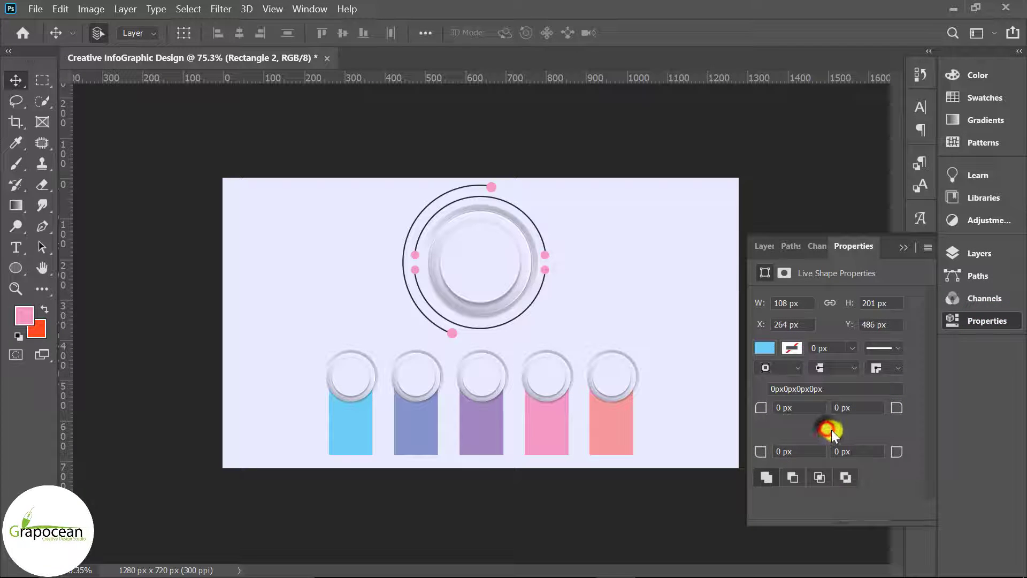
left_click_drag(761, 451, 898, 467)
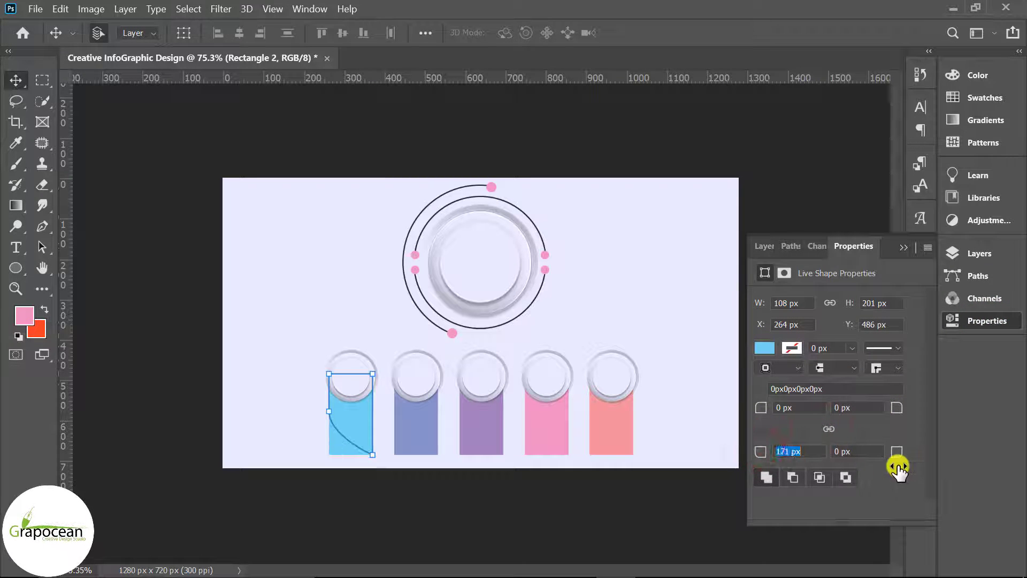
left_click(885, 452)
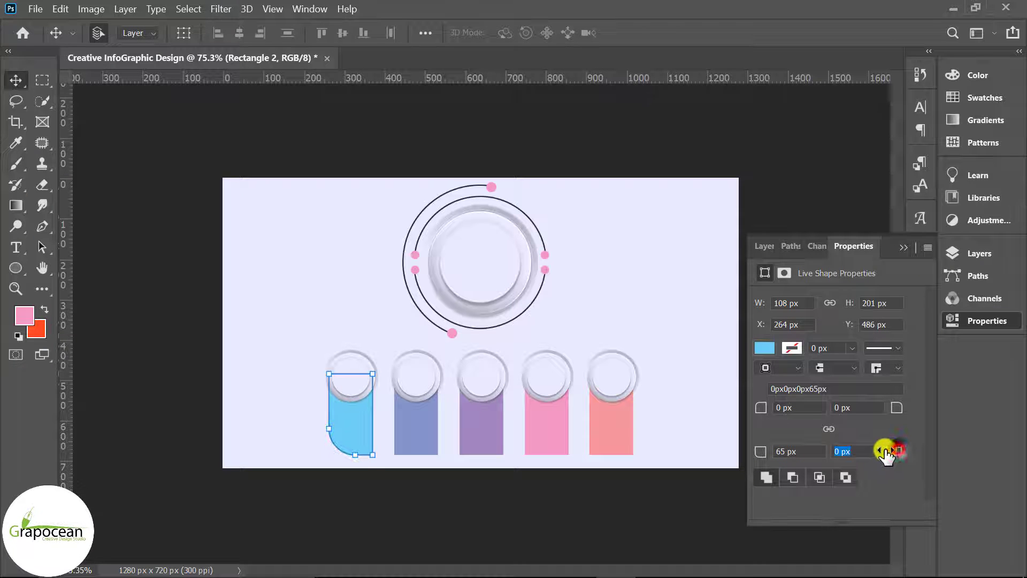
left_click_drag(924, 454, 932, 454)
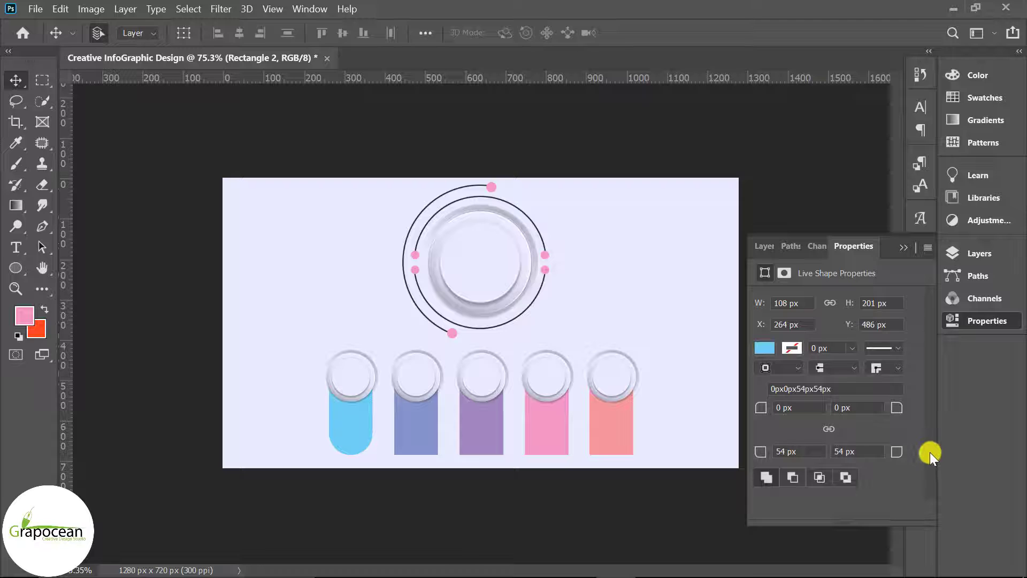
Step: Give the periwinkle tab 54 px bottom corner radii and view the design at 100%
left_click(416, 423)
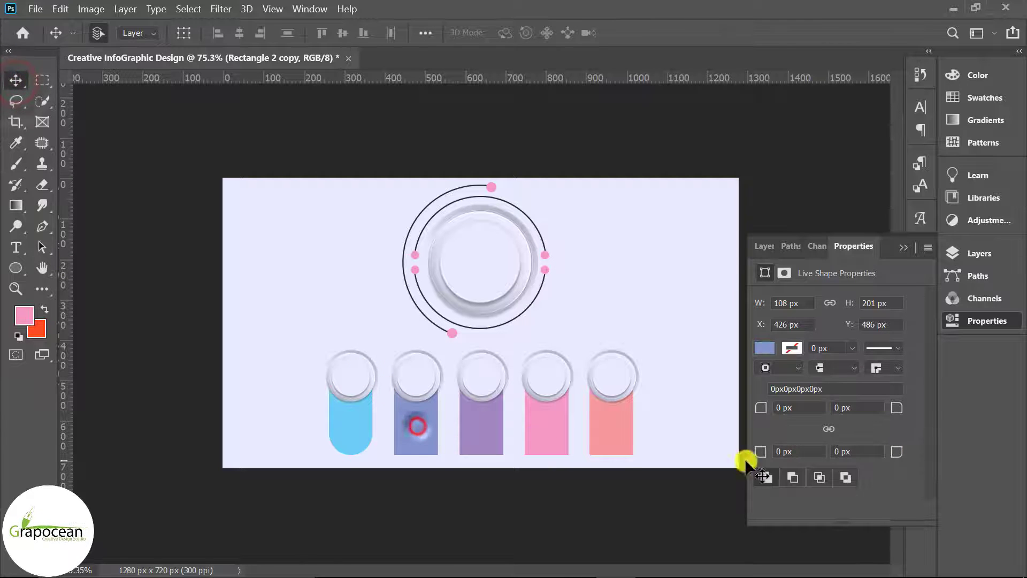
left_click(790, 451)
type("654")
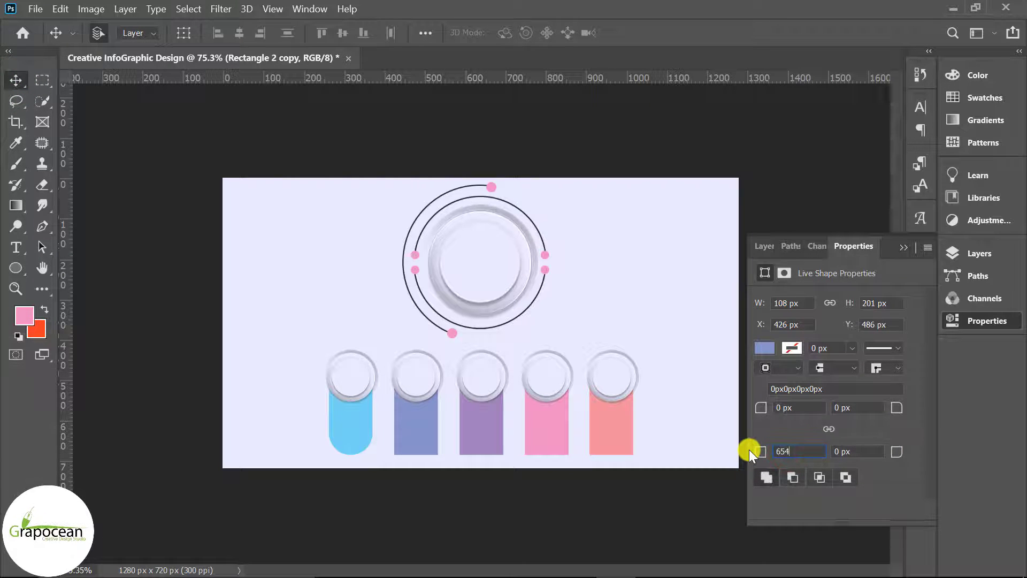
key("BackSpace")
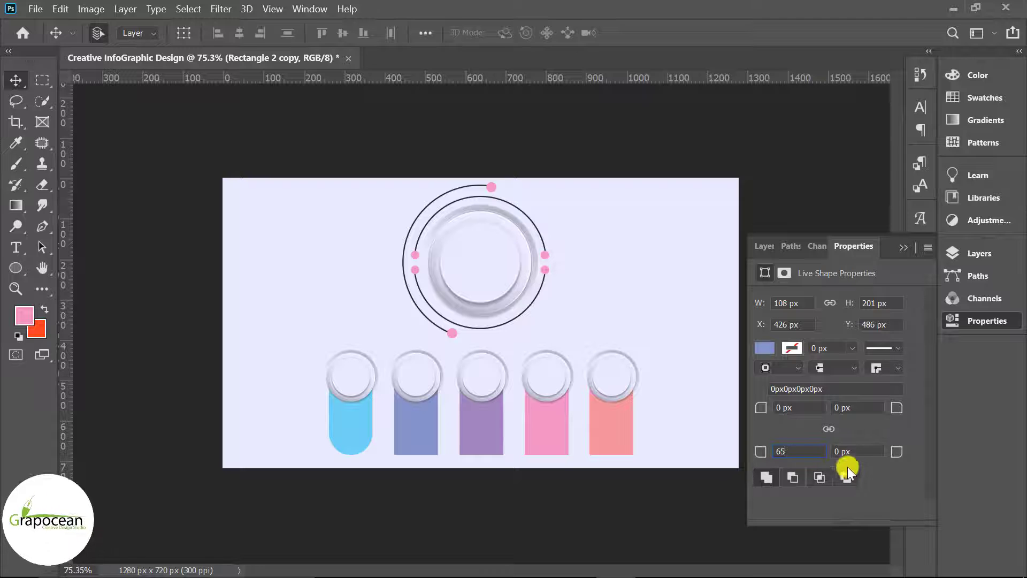
left_click(864, 451)
type("54")
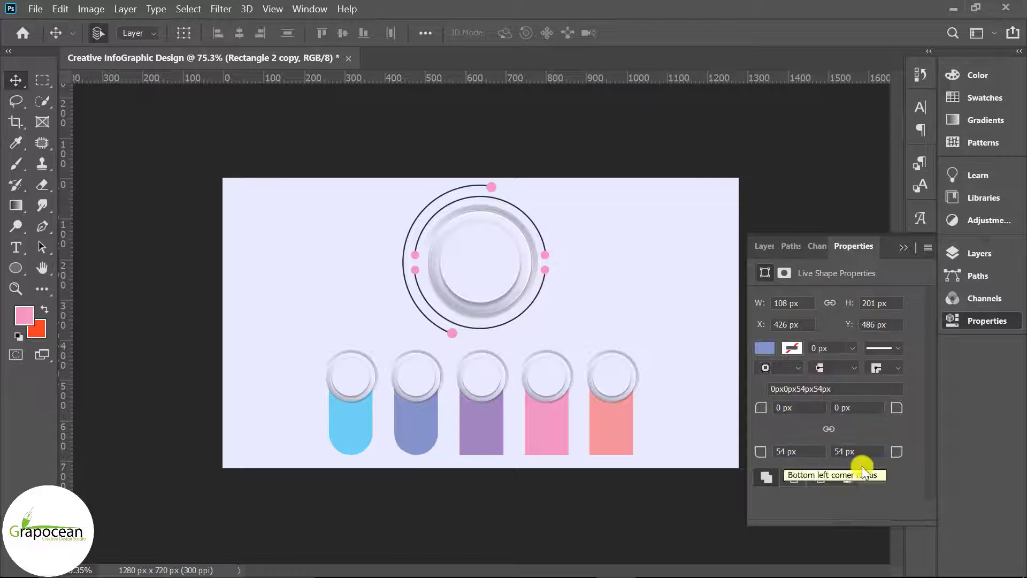
left_click(482, 418)
key("ctrl+1")
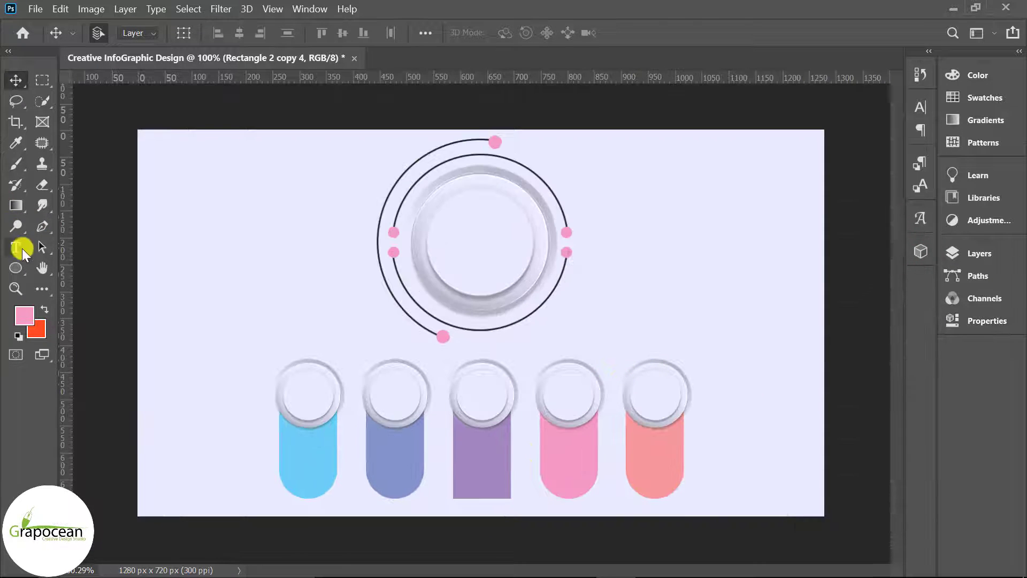
Step: Draw a curved Pen shape path from the central circle down to the blue tab
left_click(21, 249)
left_click(17, 78)
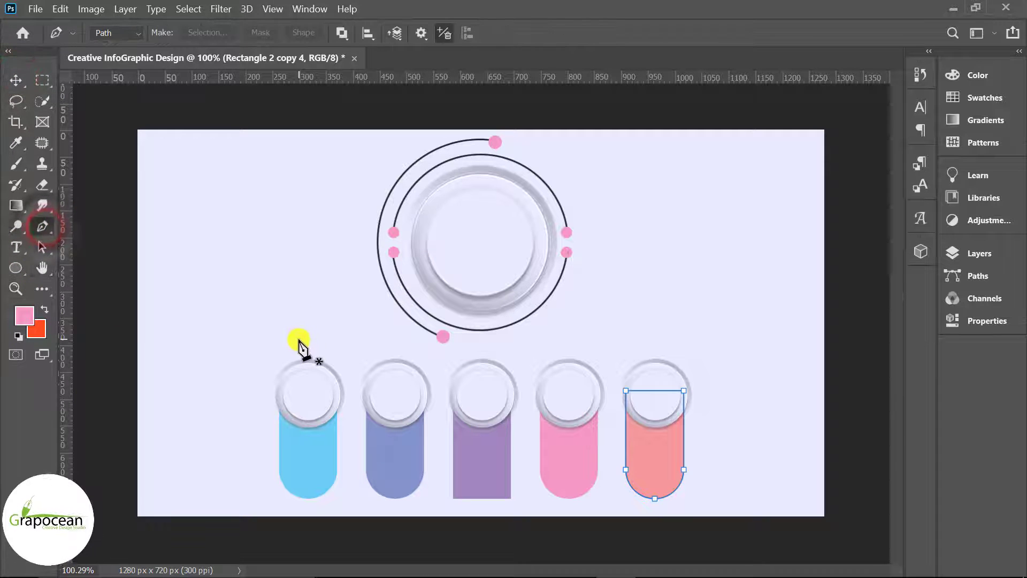
left_click(979, 253)
scroll(886, 361, "up", 3)
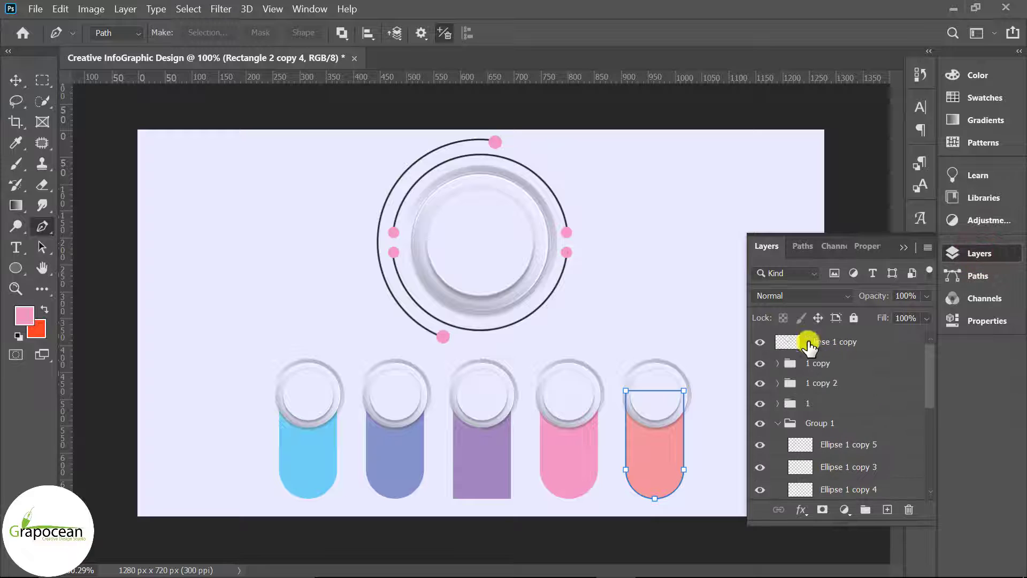
left_click(877, 341)
left_click(888, 510)
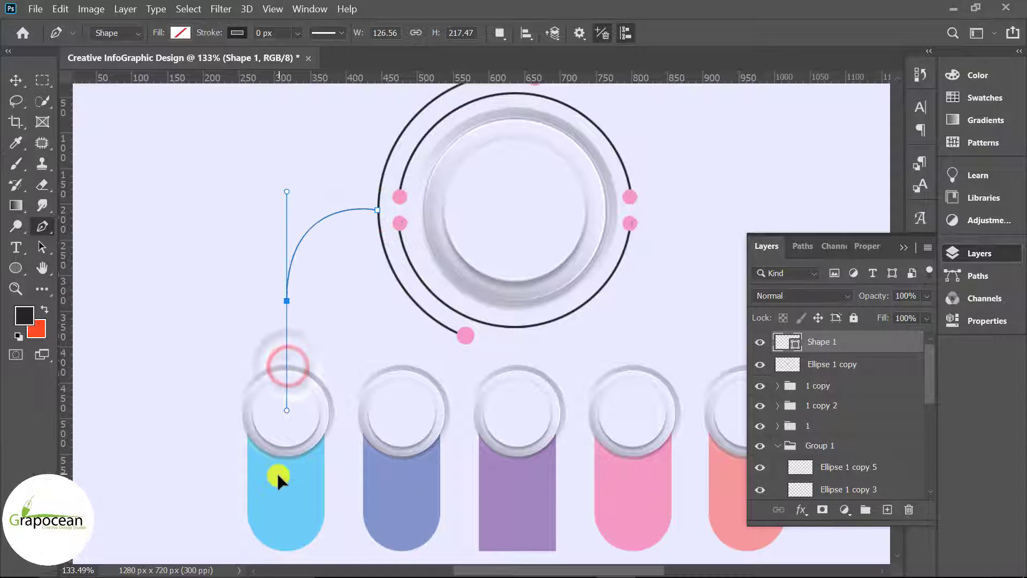
left_click_drag(280, 450, 284, 451)
key("Return")
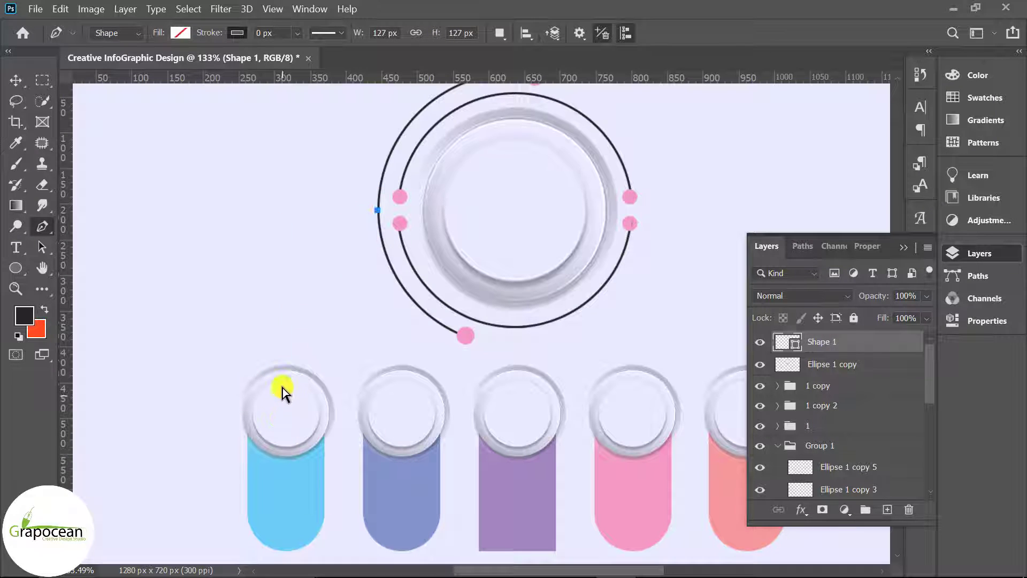
left_click_drag(279, 397, 288, 492)
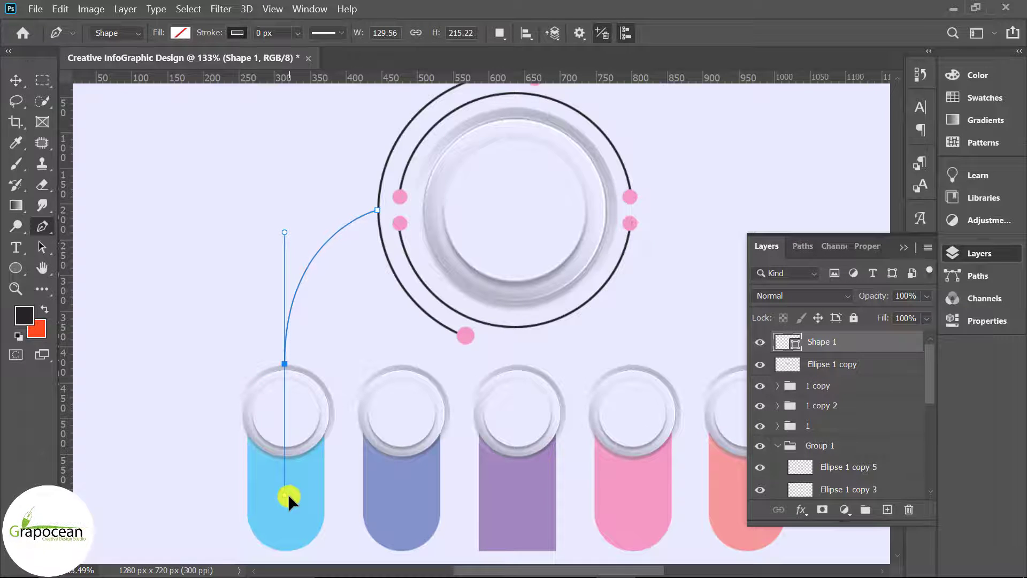
Step: Make the connector's stroke dashed with a 2 px width
left_click(235, 32)
left_click(340, 32)
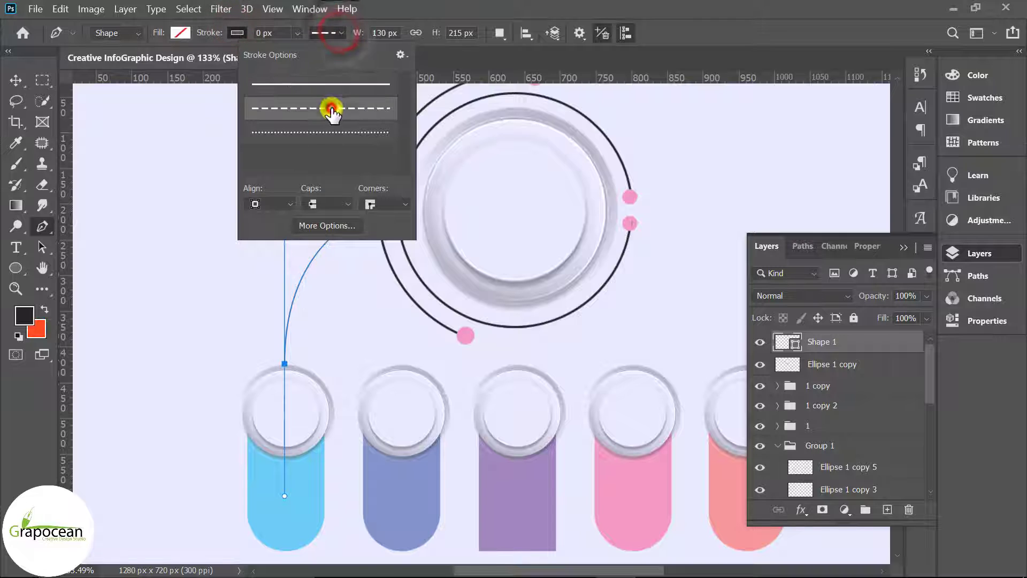
left_click(329, 108)
left_click(260, 34)
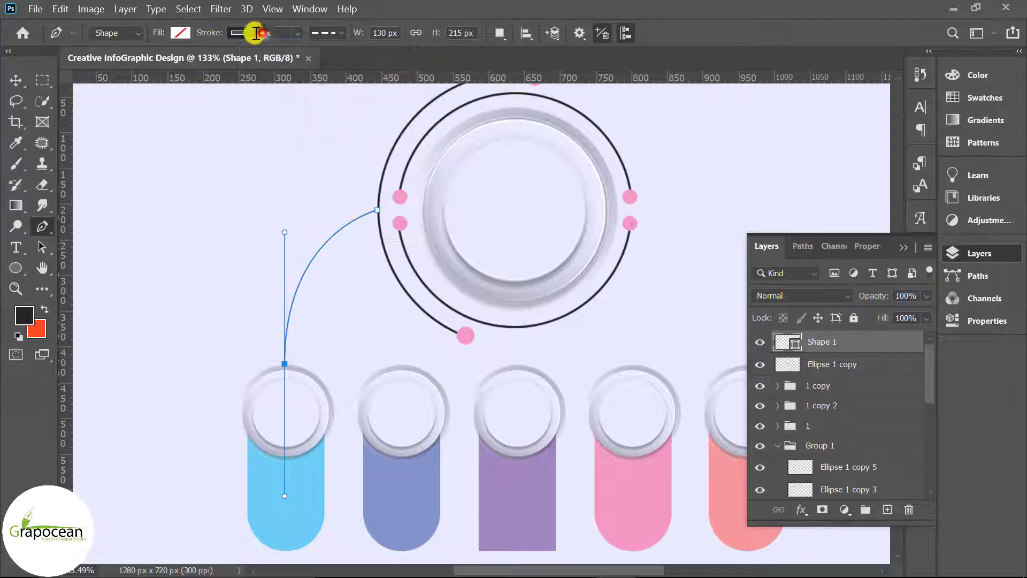
type("1")
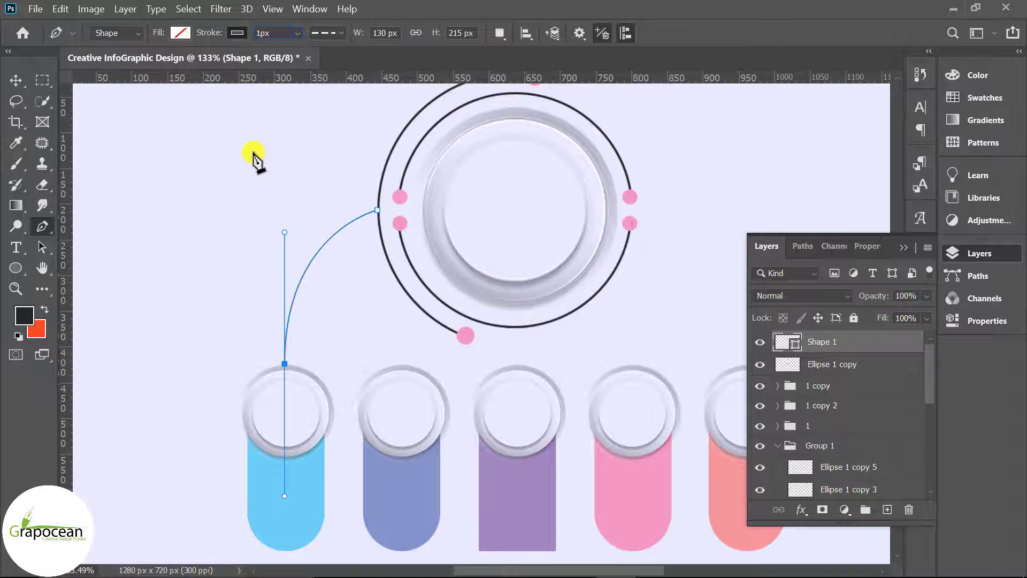
left_click(261, 34)
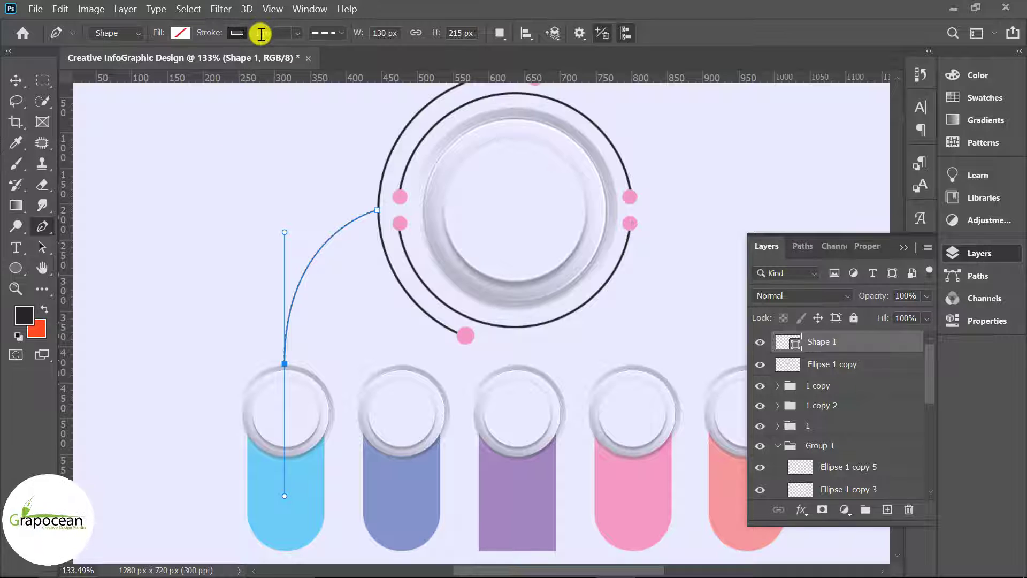
type("42")
key("Return")
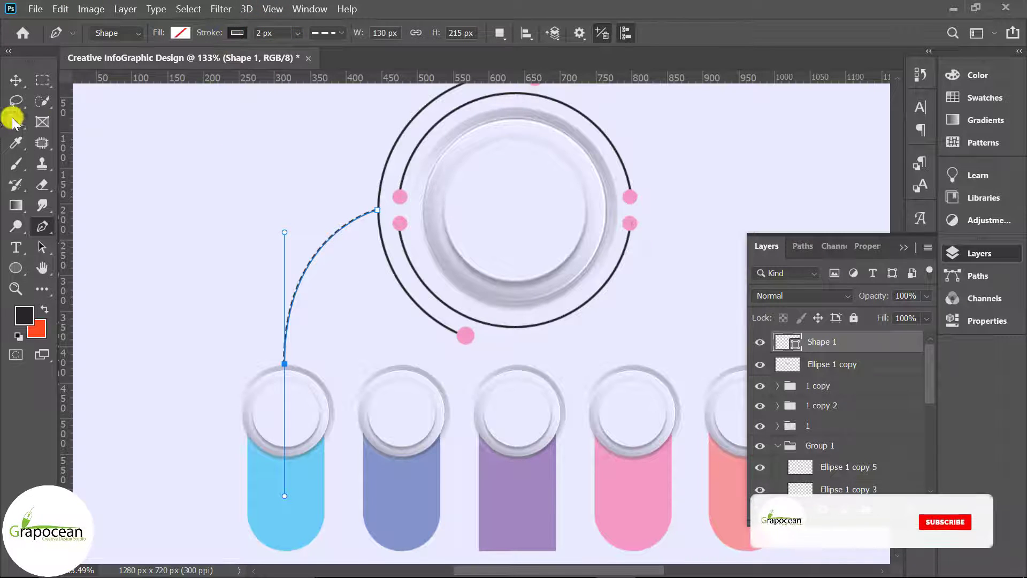
left_click(16, 79)
Step: Duplicate the dashed connector and flip the copy horizontally
key("ctrl+0")
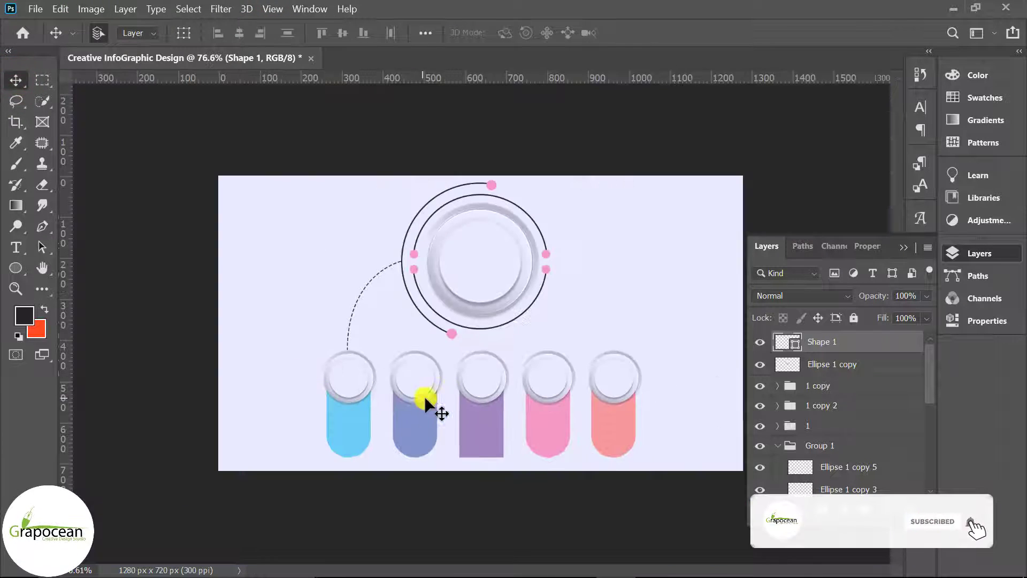
scroll(293, 294, "up", 3)
scroll(285, 284, "up", 2)
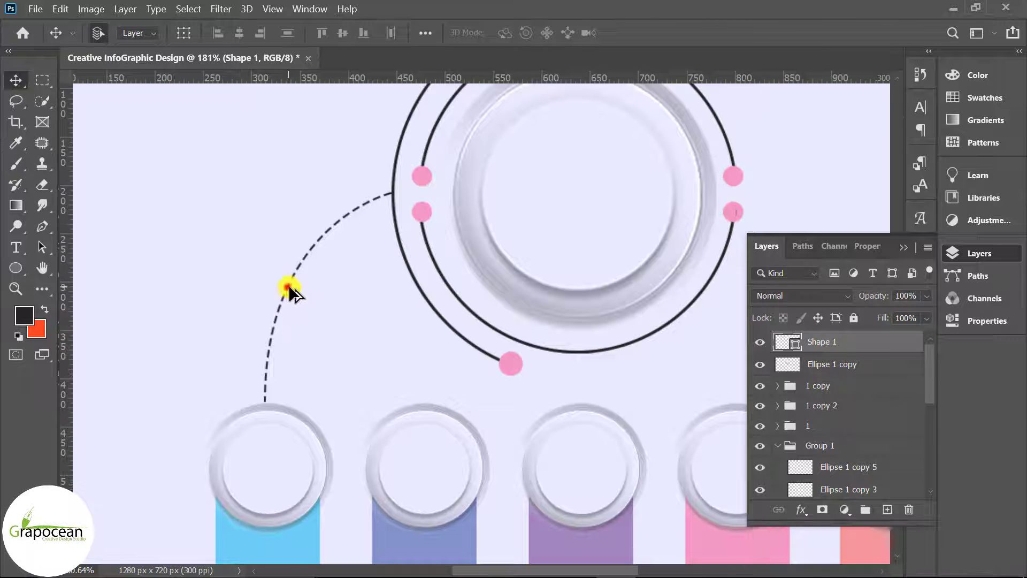
left_click(287, 287)
left_click(287, 281)
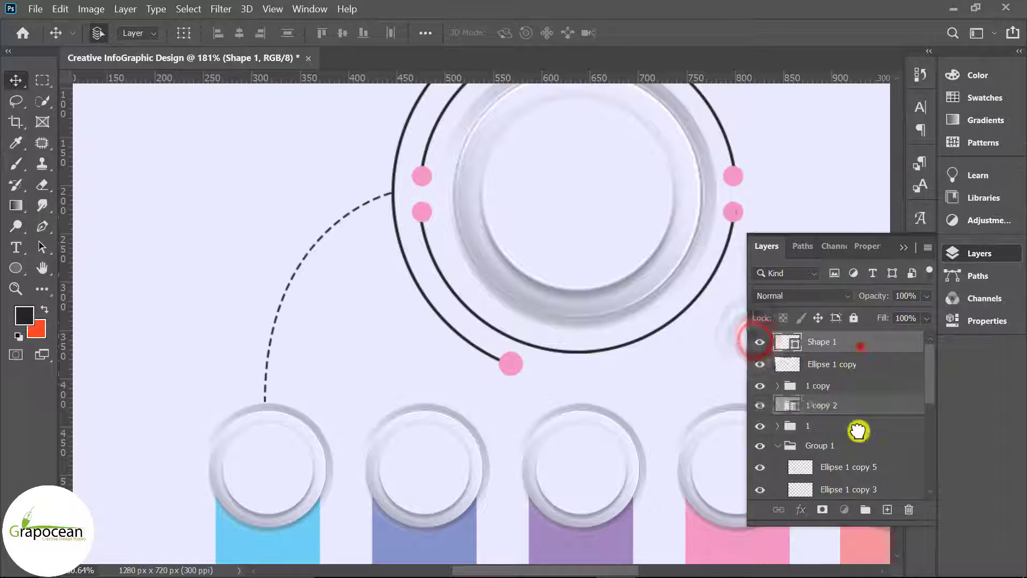
left_click_drag(860, 346, 893, 508)
key("ctrl+t")
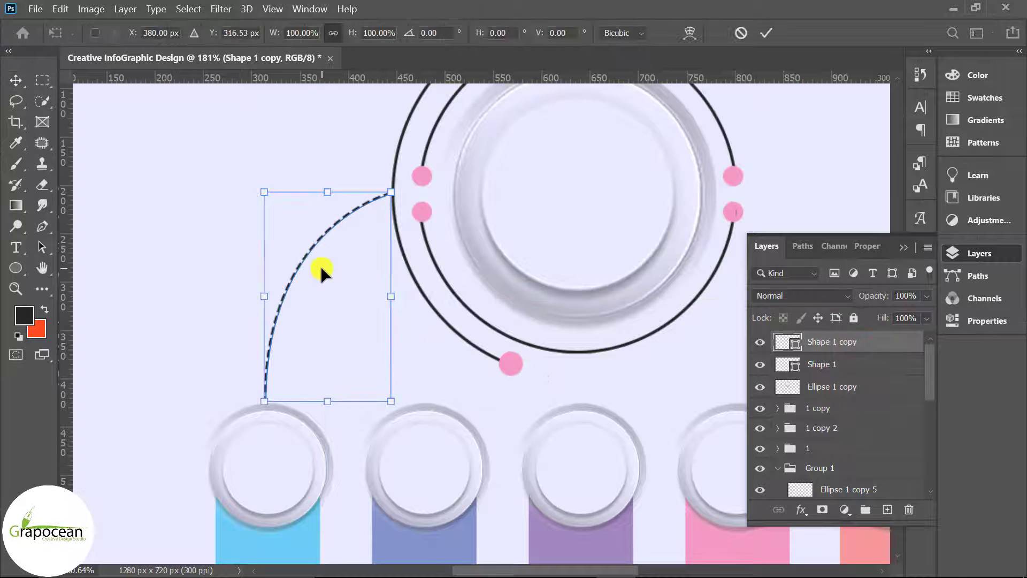
right_click(320, 268)
left_click(413, 543)
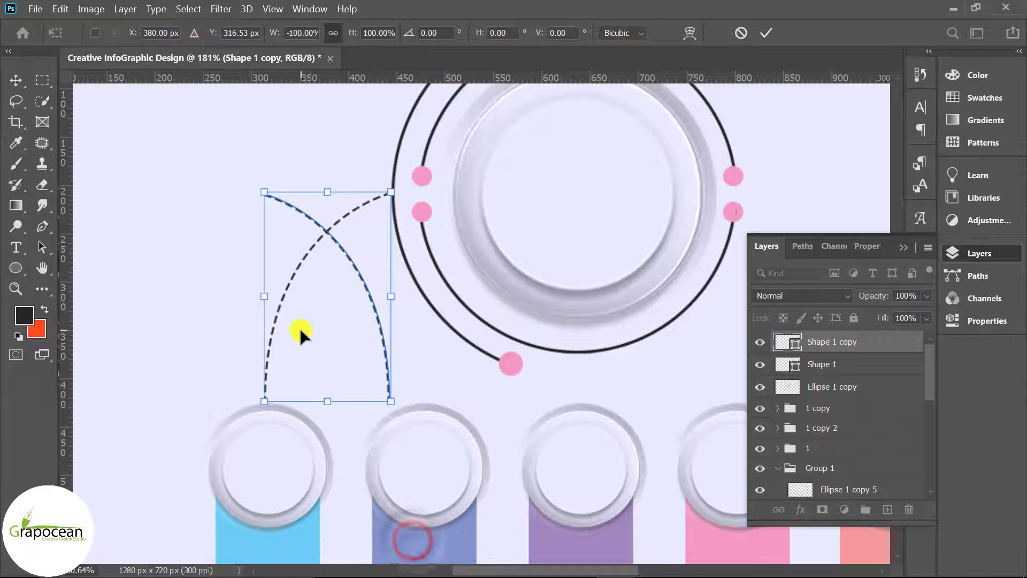
Step: Position the flipped connector against the circle and group the four connector layers as Group 2
scroll(315, 326, "down", 5)
mouse_move(426, 309)
left_mouse_down()
mouse_move(601, 320)
mouse_move(596, 308)
left_mouse_up()
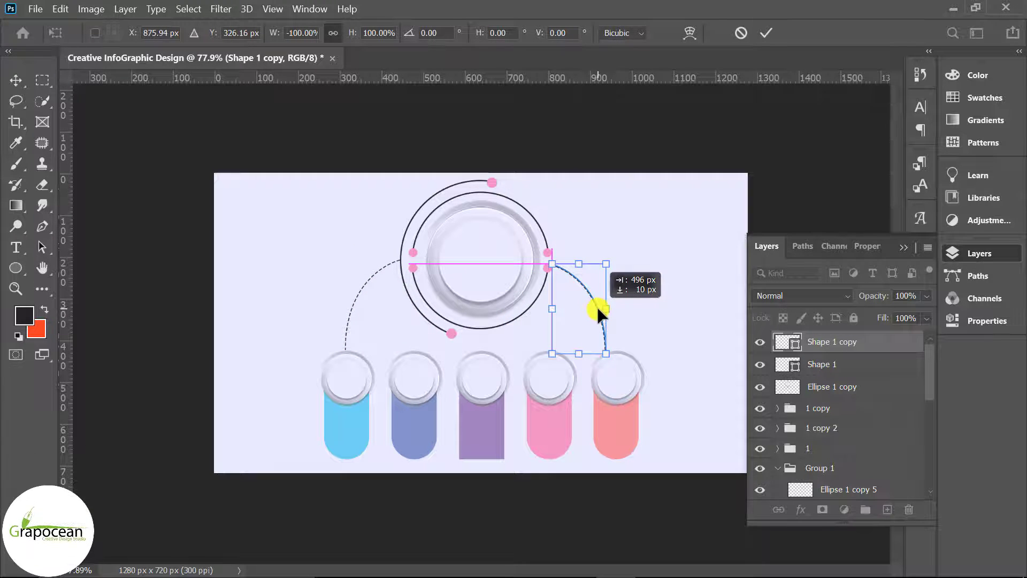
left_click_drag(599, 309, 602, 306)
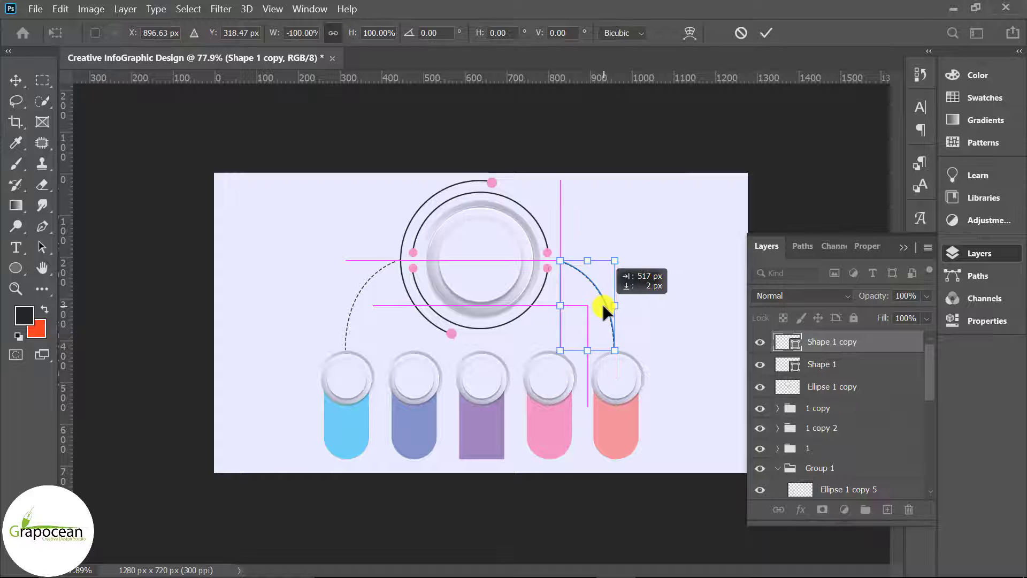
left_click_drag(603, 308, 602, 308)
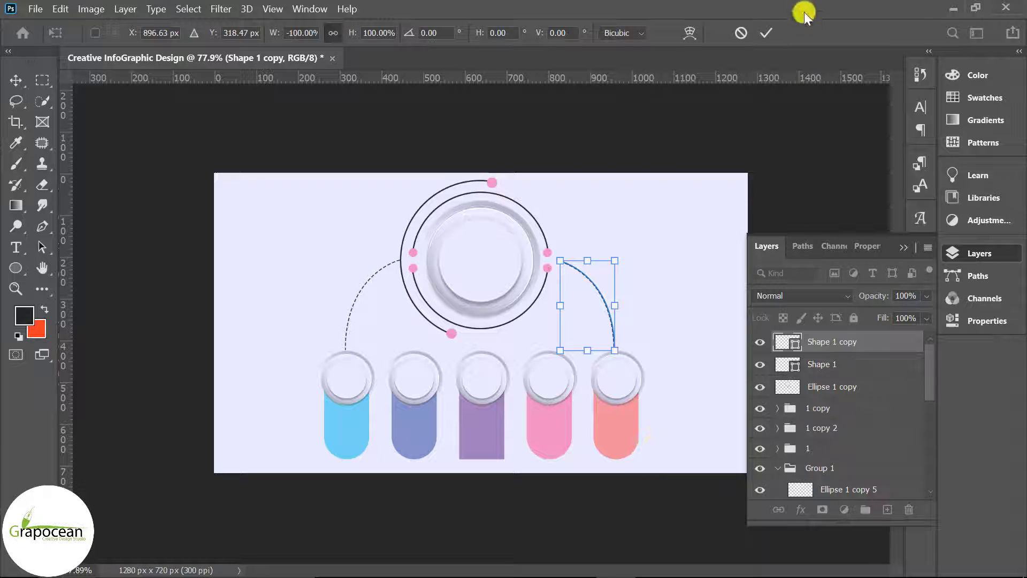
left_click(766, 32)
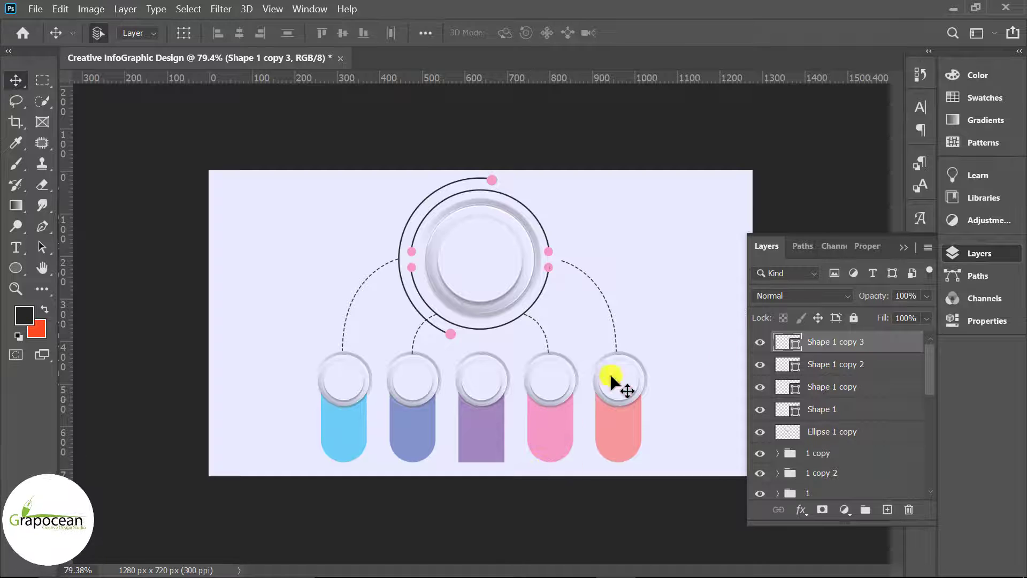
left_click(859, 413, "shift")
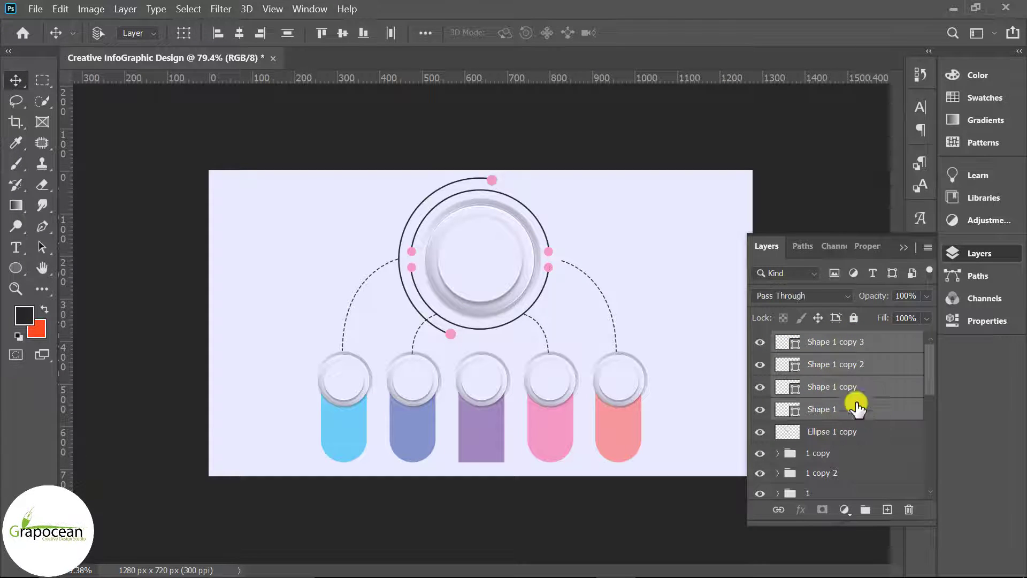
key("ctrl+g")
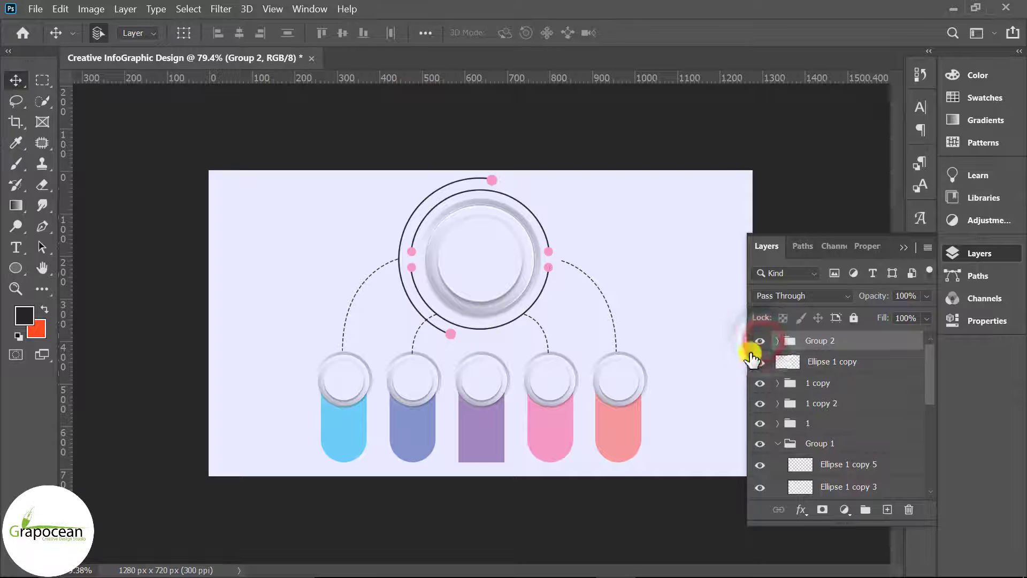
Step: Add a text layer right of the circle with the heading BUSINESS
left_click(888, 511)
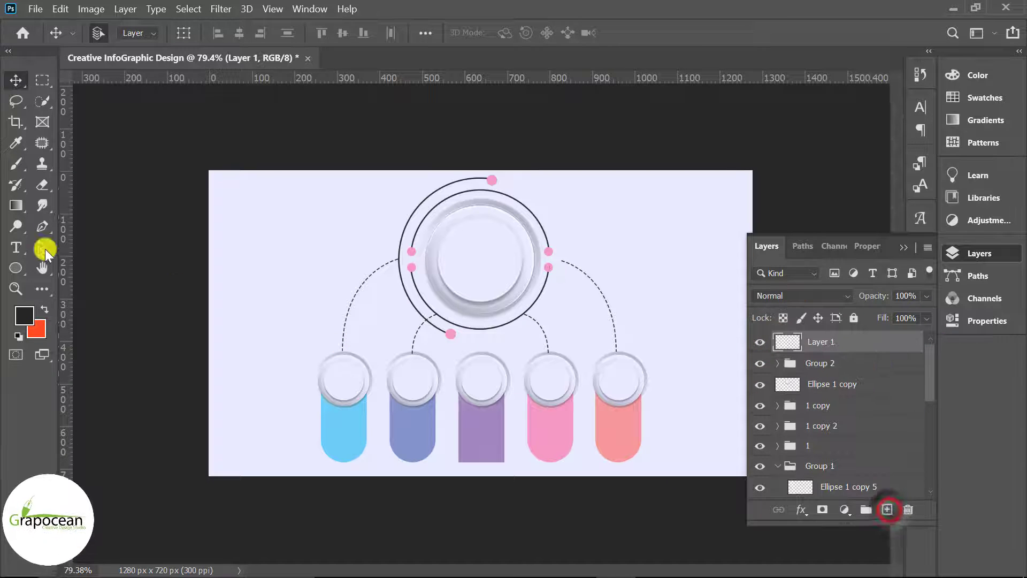
left_click(16, 247)
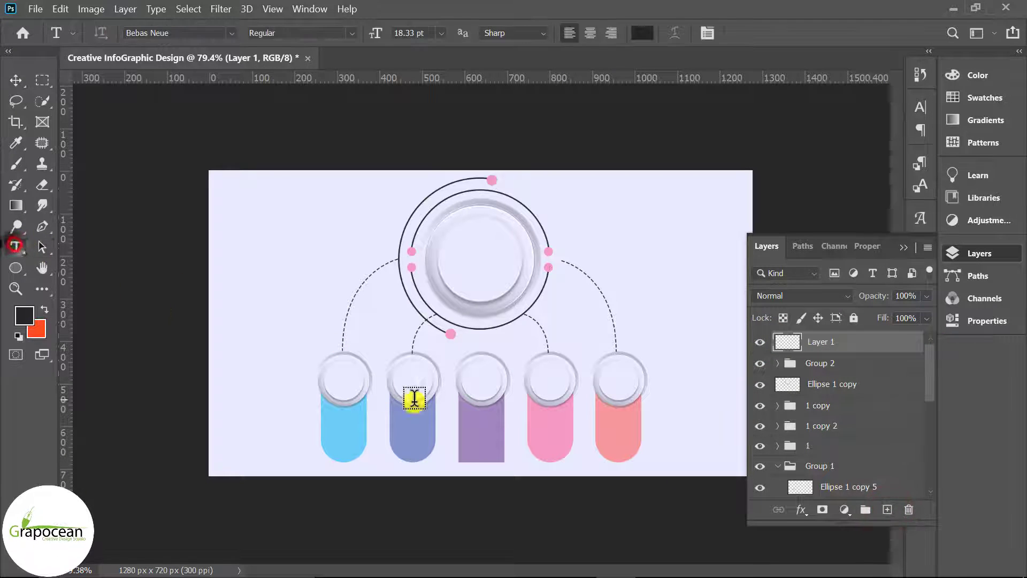
left_click(619, 232)
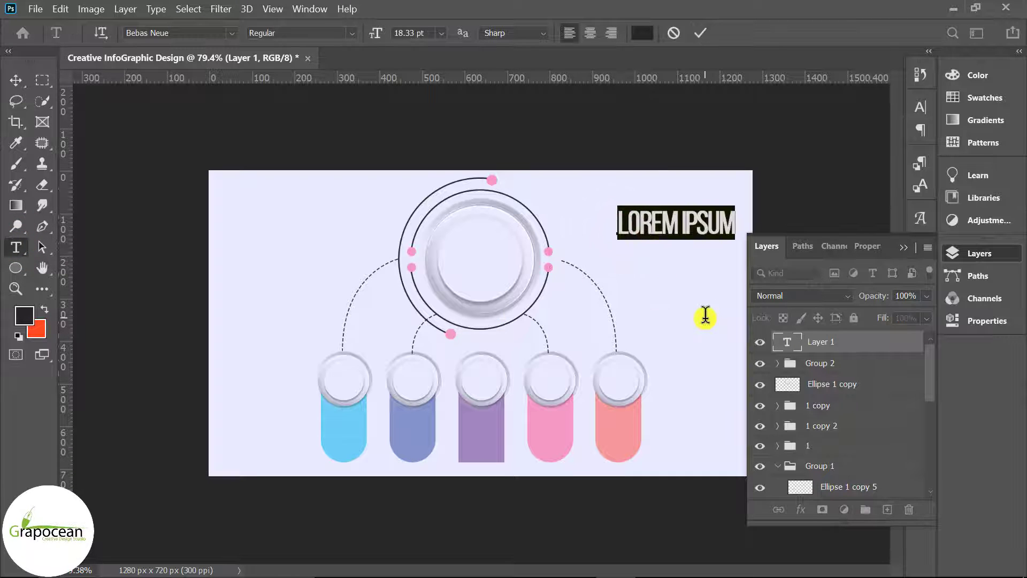
key("BackSpace")
type("B")
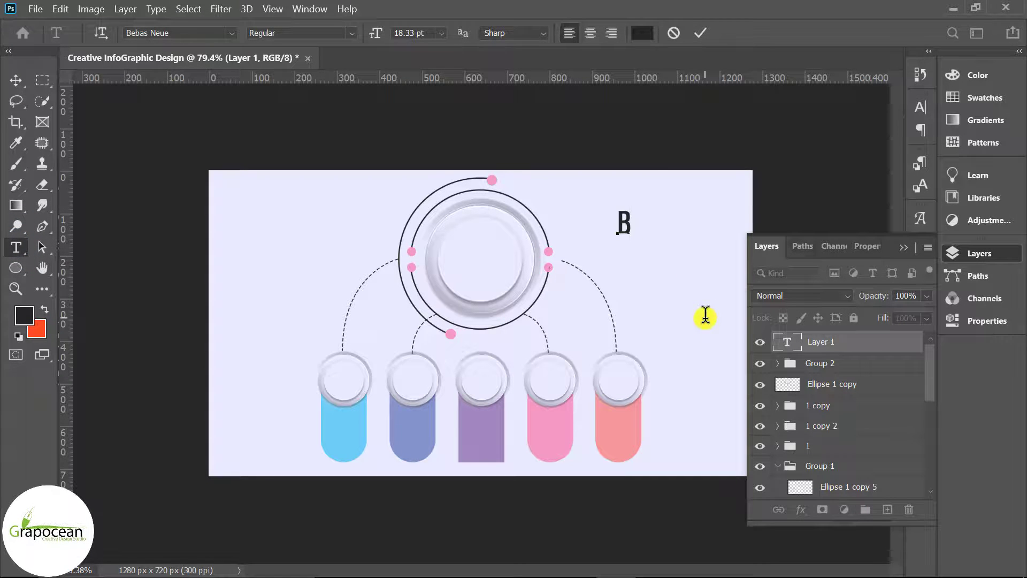
type("USINESS")
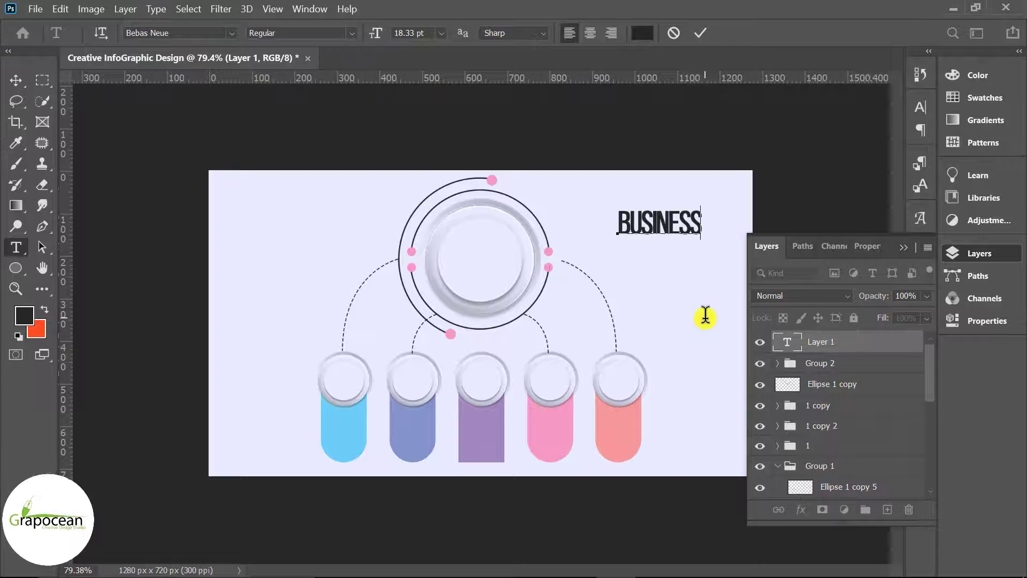
Step: Set the BUSINESS text's letter tracking to 0
scroll(674, 235, "up", 2)
left_click_drag(804, 182, 612, 177)
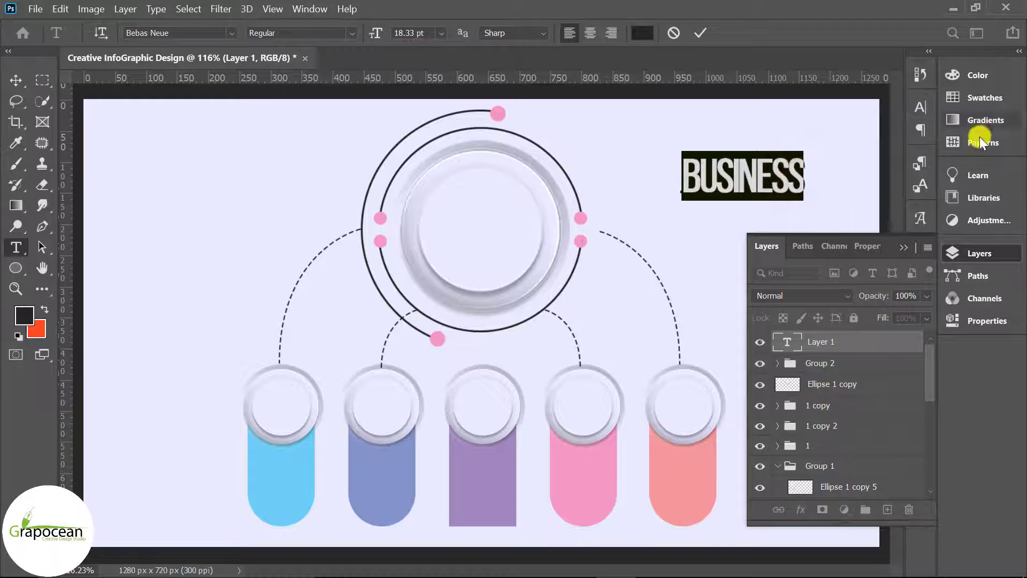
left_click(922, 107)
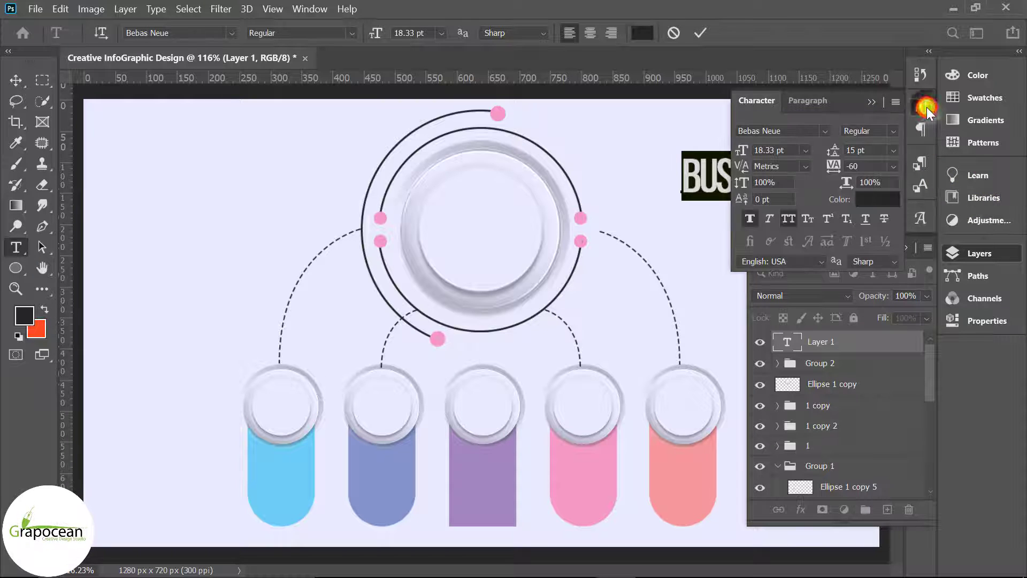
left_click(792, 217)
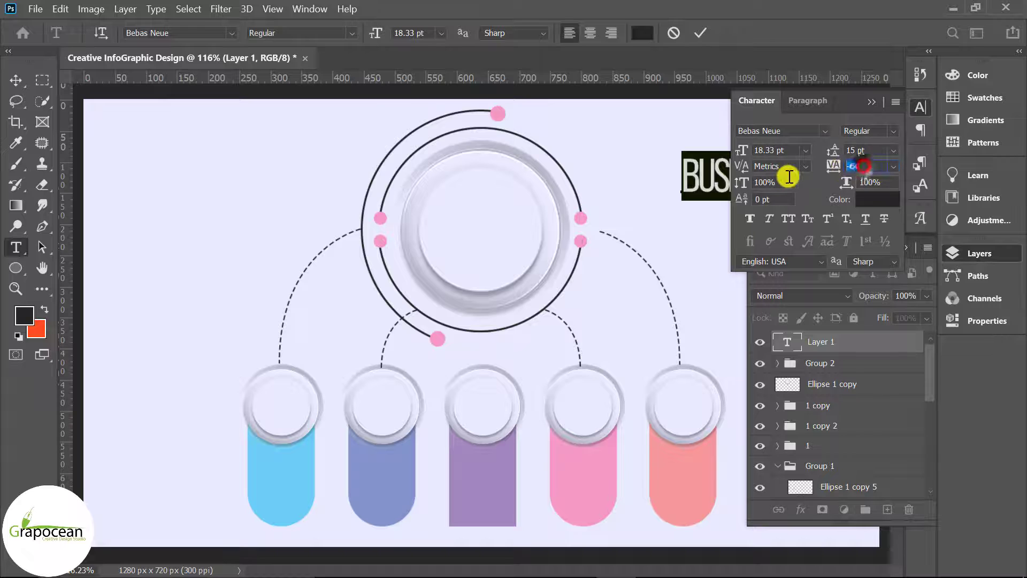
type("0")
key("Return")
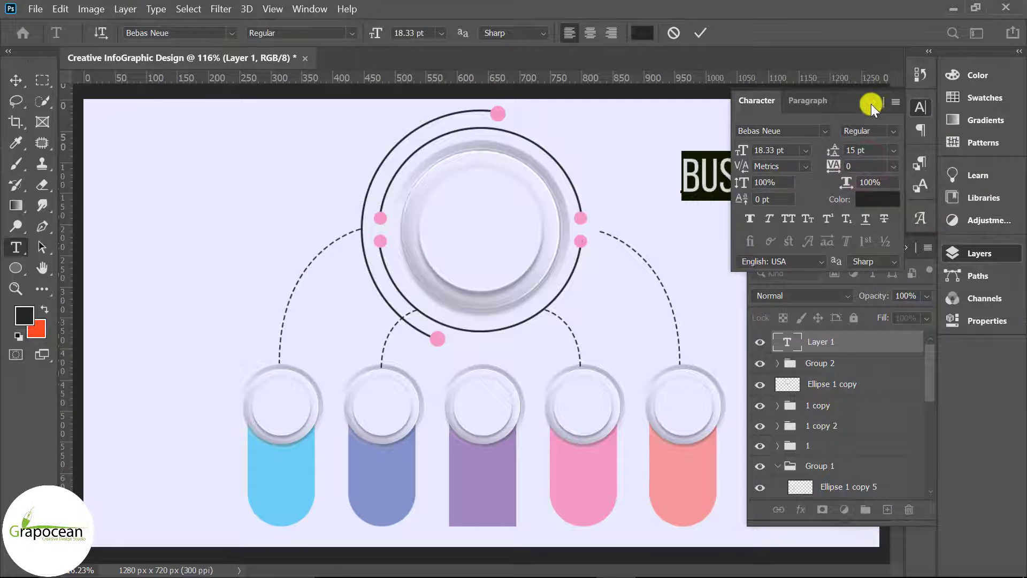
left_click(871, 104)
Step: Tighten the BUSINESS heading's tracking to -60
left_click(22, 246)
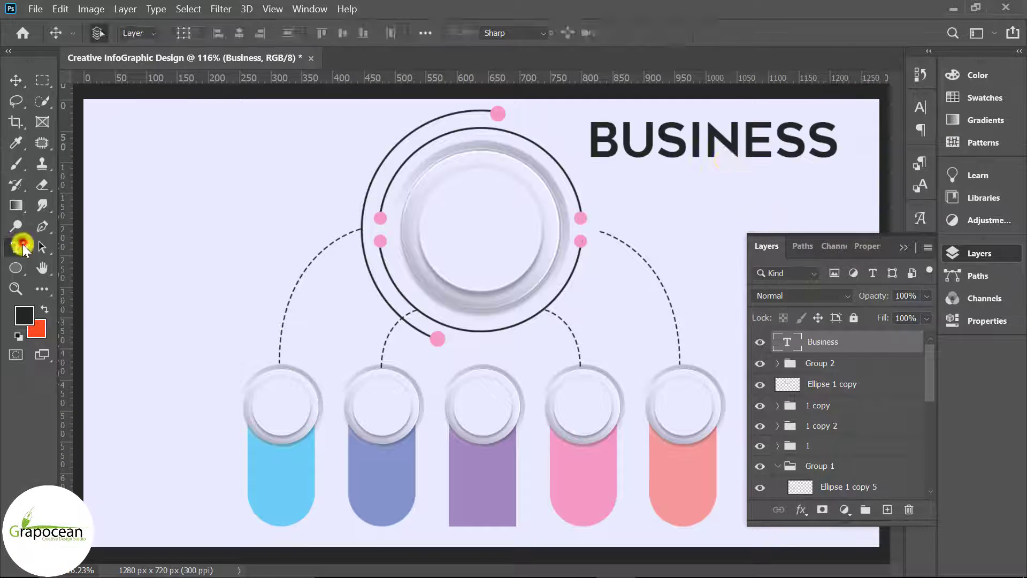
double_click(677, 144)
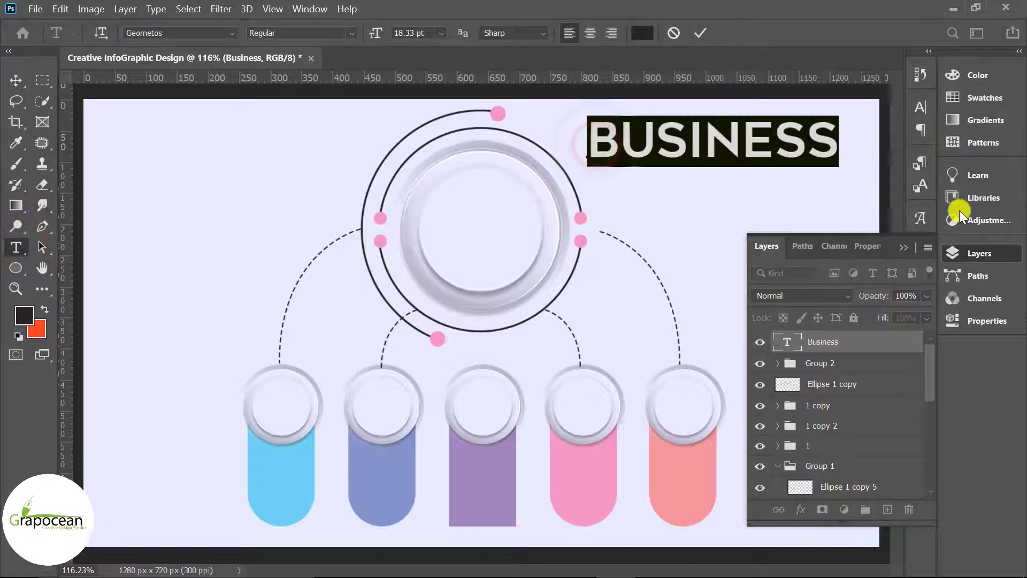
left_click(920, 107)
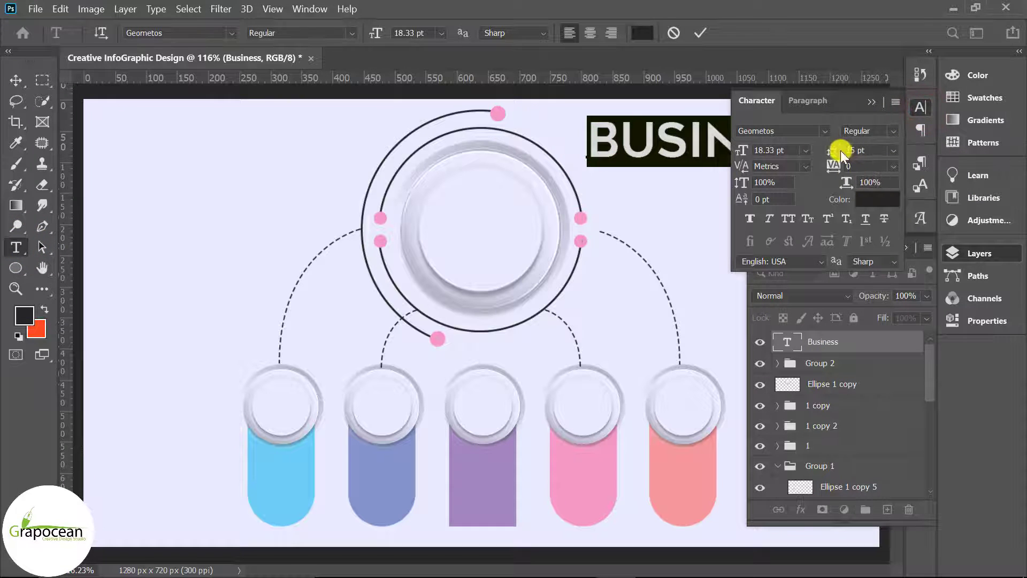
left_click_drag(831, 169, 831, 167)
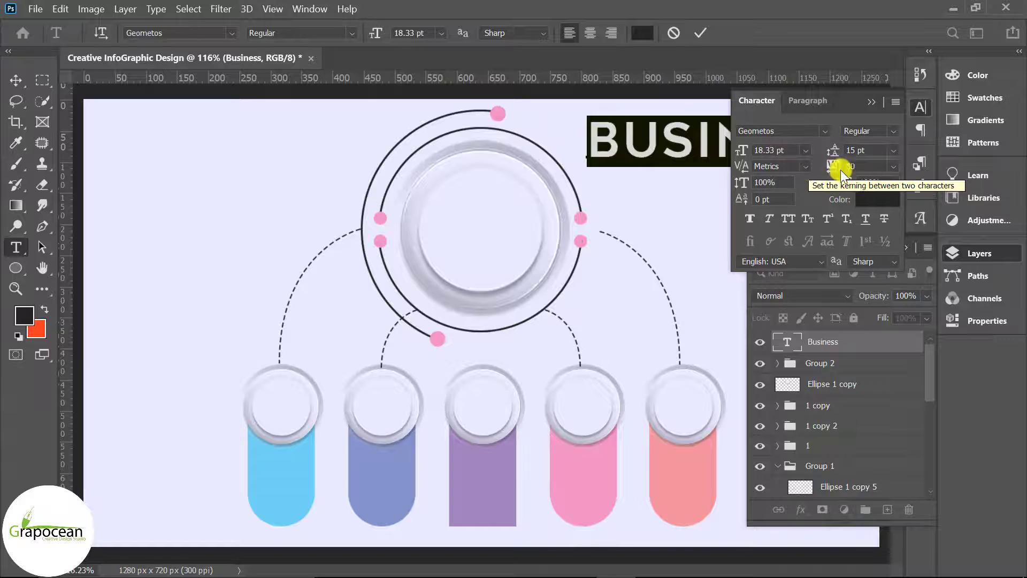
left_click(841, 170)
type("-60")
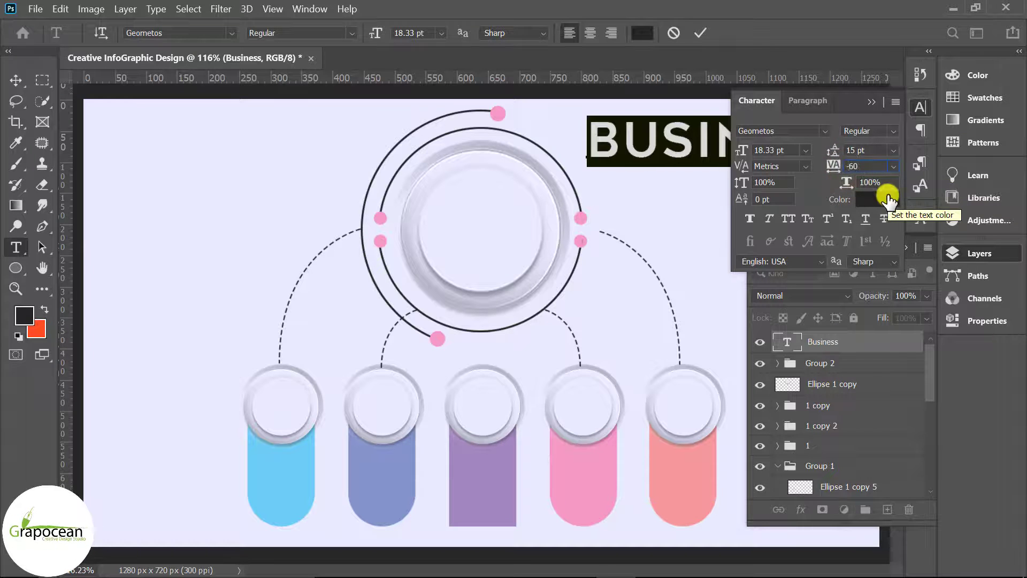
left_click(699, 32)
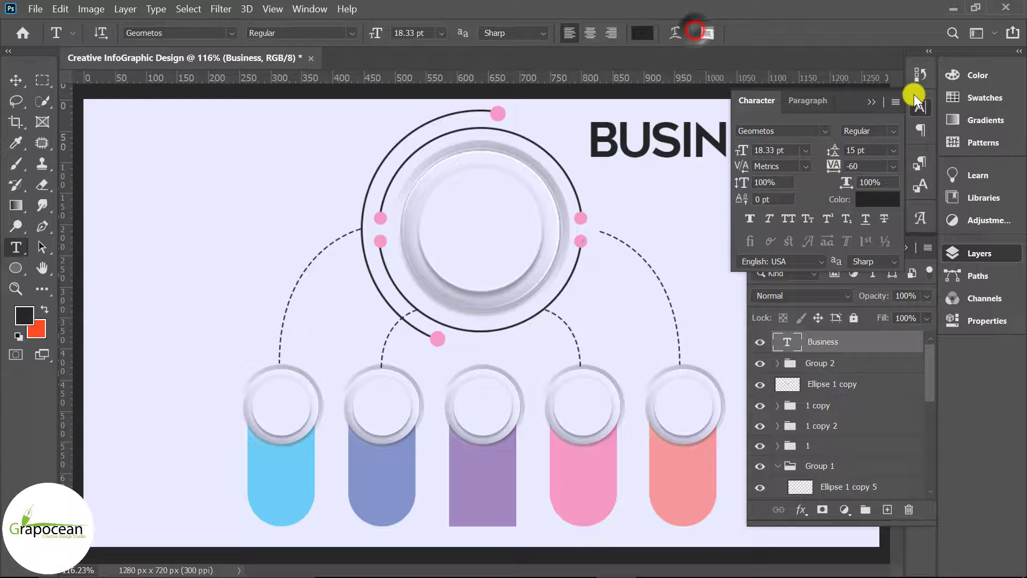
left_click(870, 102)
Step: Drag the BUSINESS heading onto the central circle
scroll(595, 281, "down", 5)
left_click(16, 81)
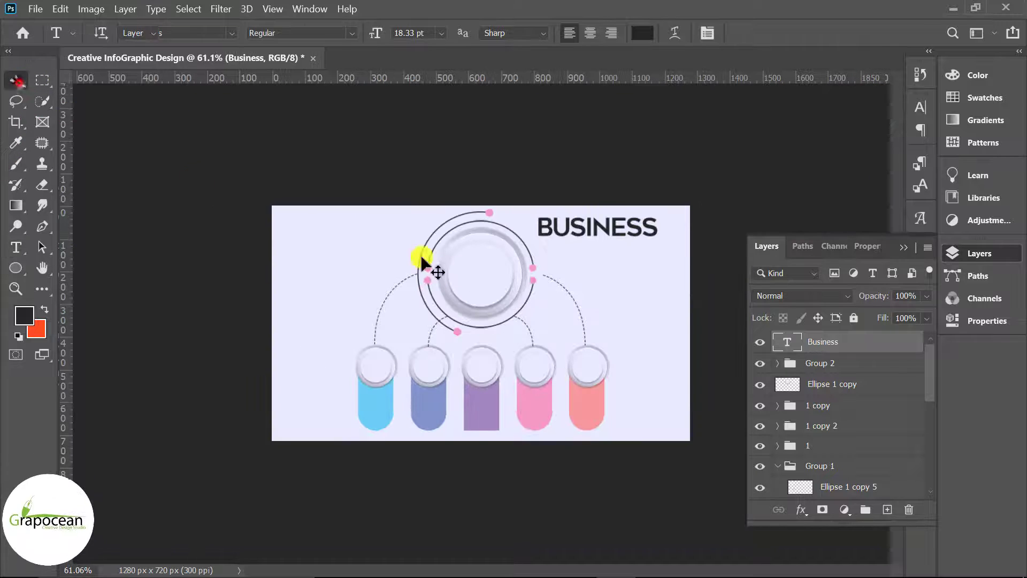
scroll(558, 305, "up", 3)
left_click_drag(688, 190, 499, 236)
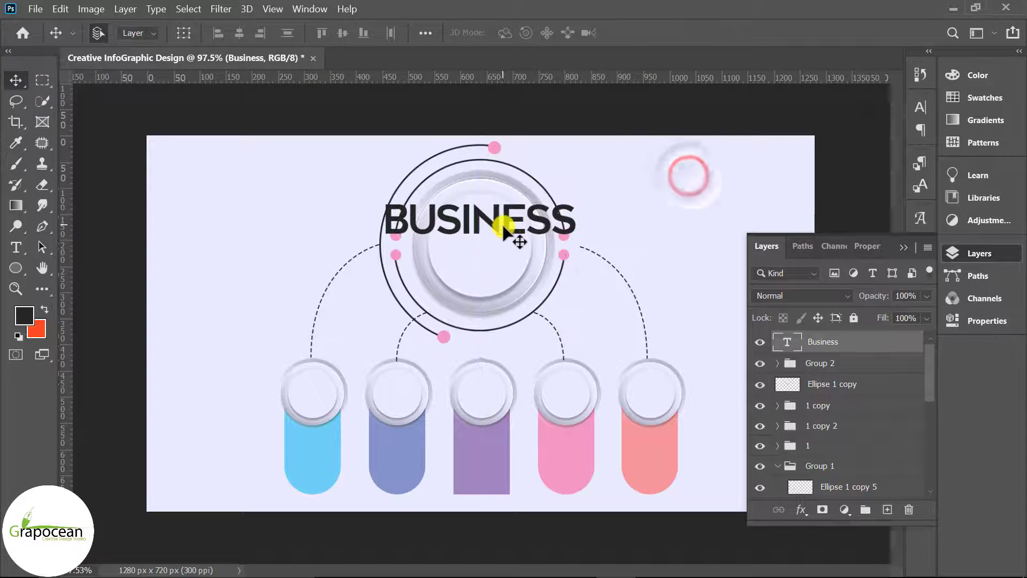
Step: Shrink BUSINESS to about a quarter size and centre it inside the circle
key("ctrl+t")
left_click_drag(580, 243, 502, 236)
scroll(509, 252, "up", 1)
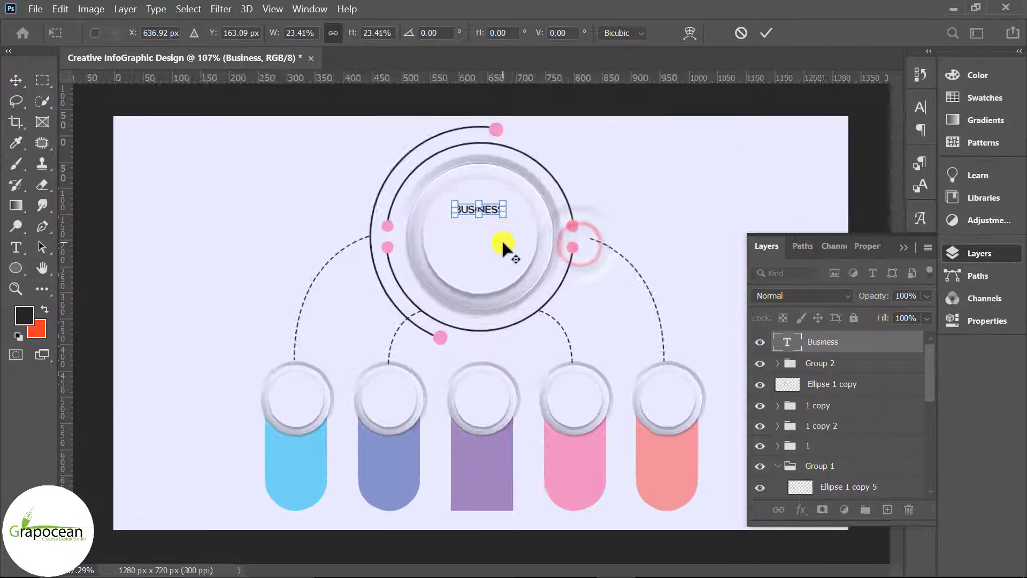
scroll(477, 183, "up", 4)
left_click_drag(476, 183, 468, 300)
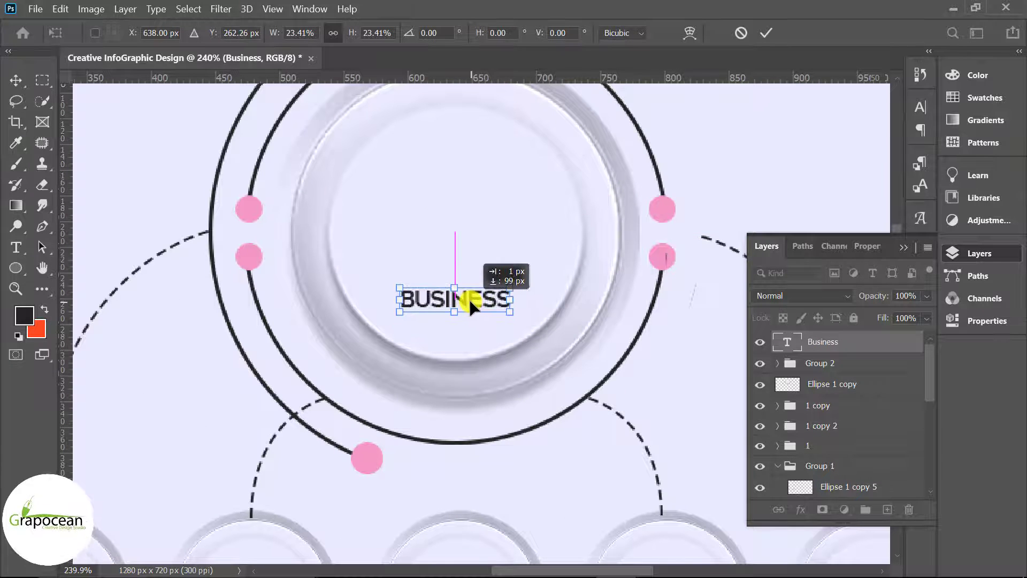
left_click(766, 33)
Step: Duplicate BUSINESS above the original and set the copy's font size to 1.618
left_click_drag(851, 341, 887, 509)
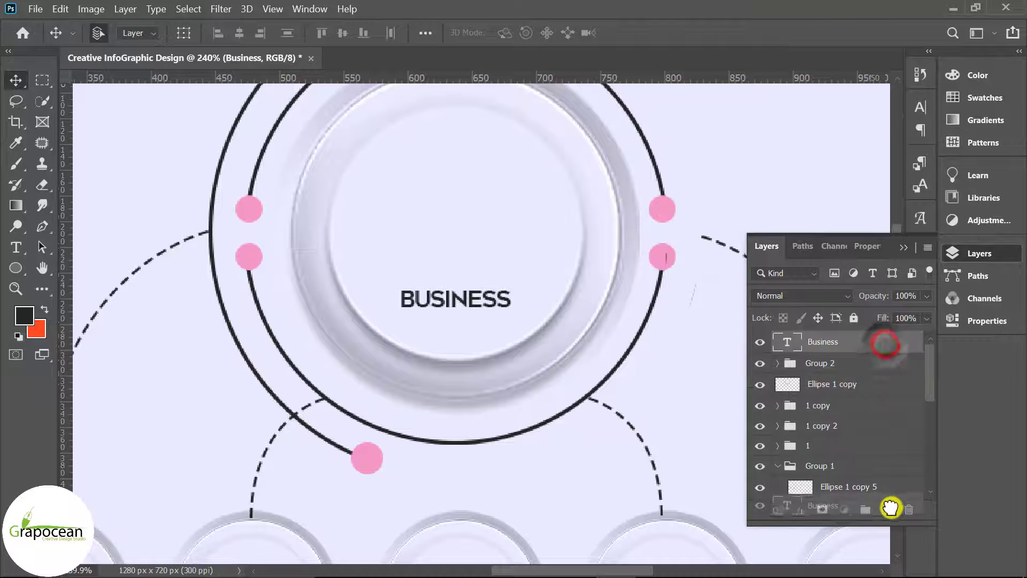
left_click_drag(472, 304, 468, 222)
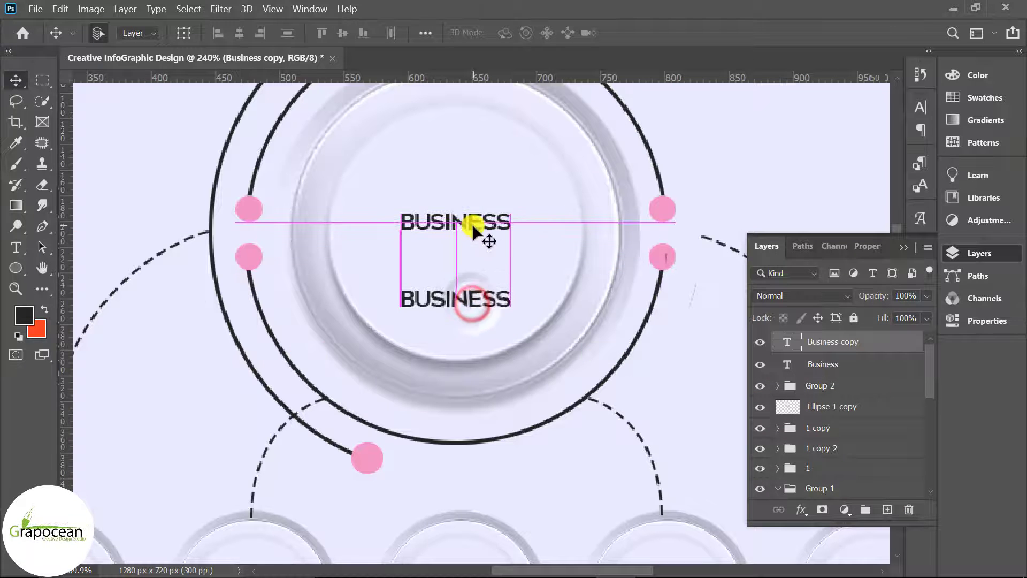
left_click(16, 247)
double_click(508, 221)
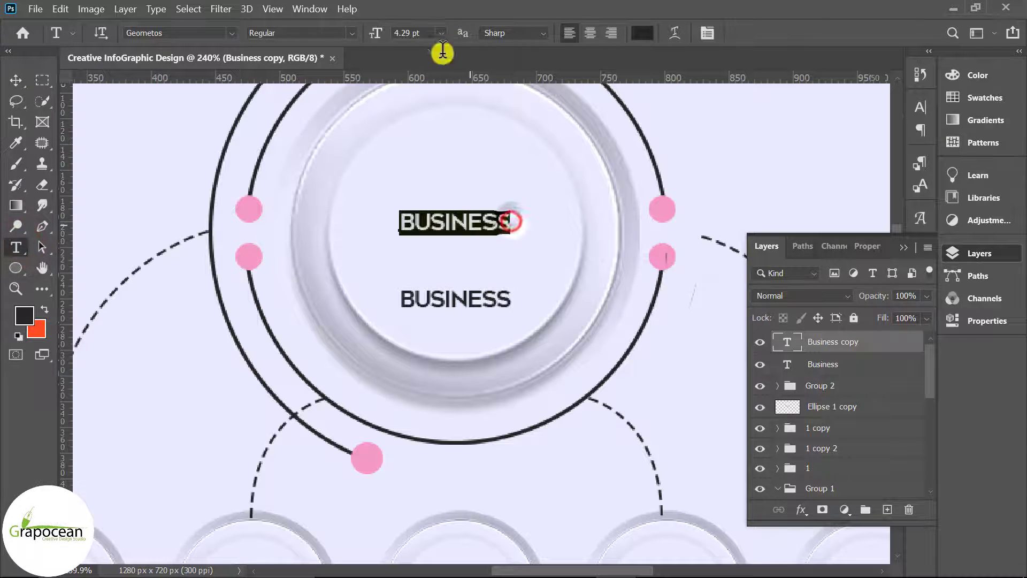
left_click(408, 33)
type("1.618")
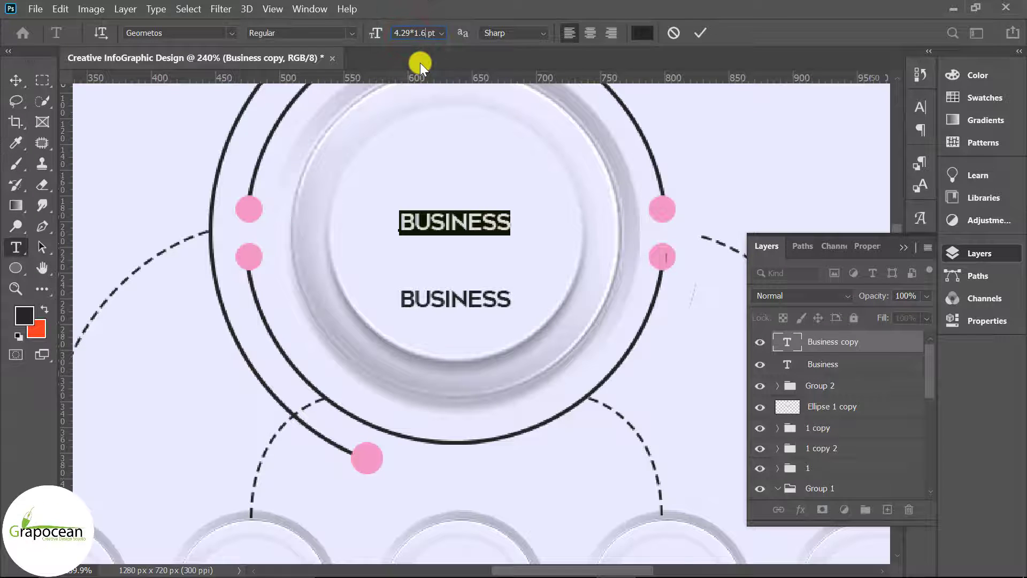
key("Return")
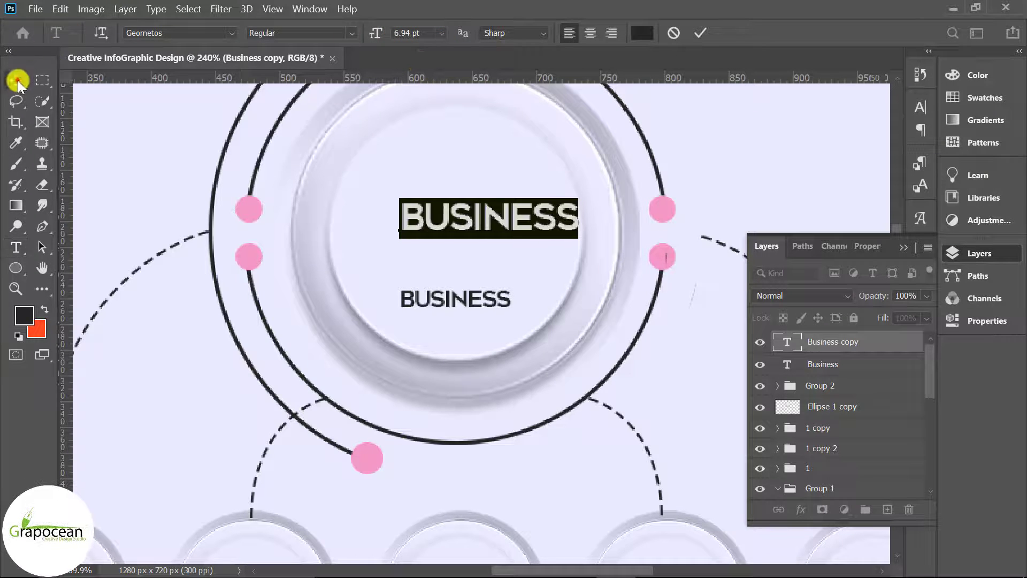
left_click(17, 81)
left_click_drag(509, 222, 478, 270)
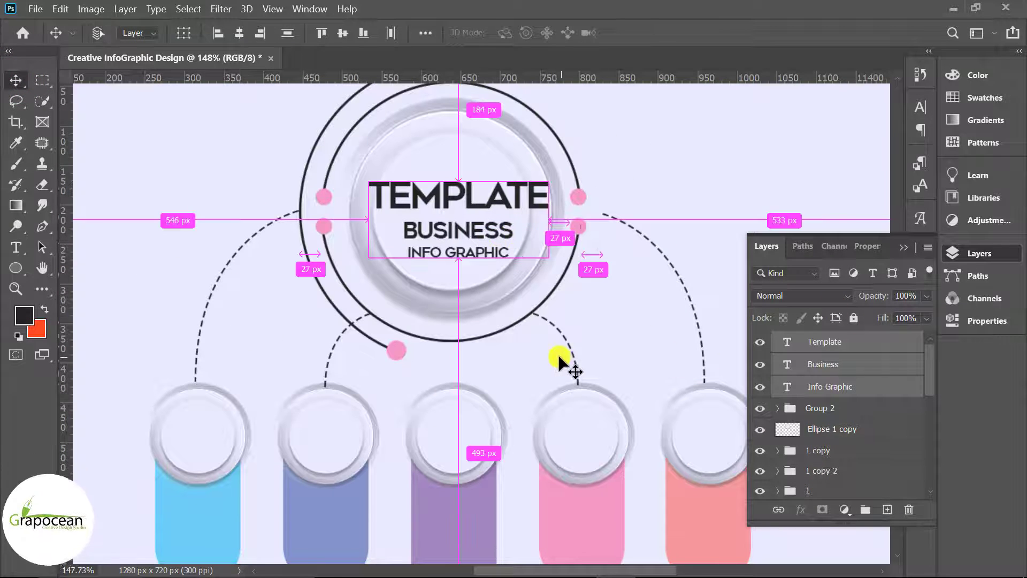
Step: Scale the three title text lines to 66% to fit the circle
key("ctrl+t")
left_click_drag(518, 257, 466, 229)
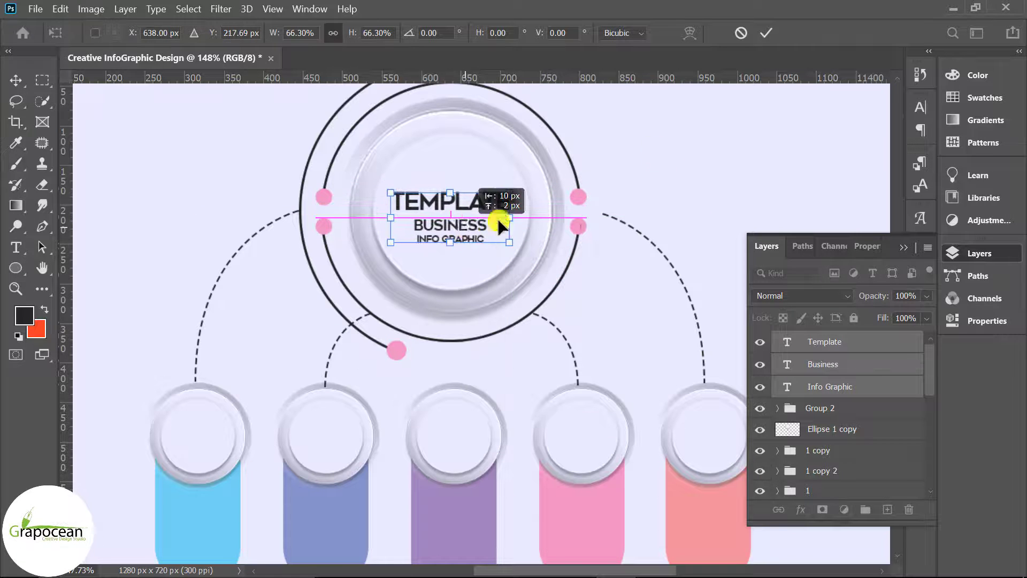
left_click(765, 39)
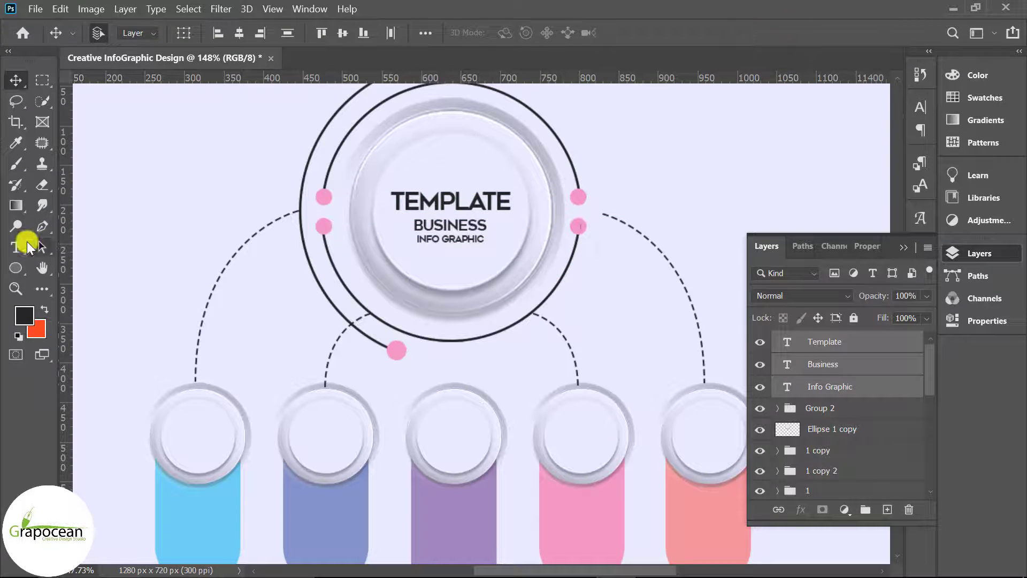
left_click_drag(394, 200, 523, 197)
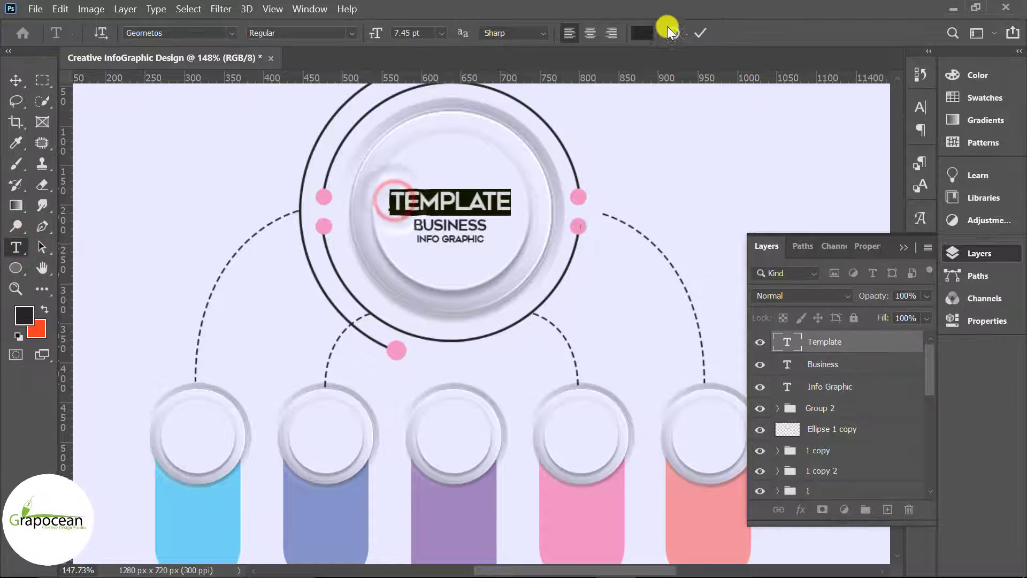
Step: Colour TEMPLATE pink (f49ac1), sampled from the ring dots
left_click(650, 33)
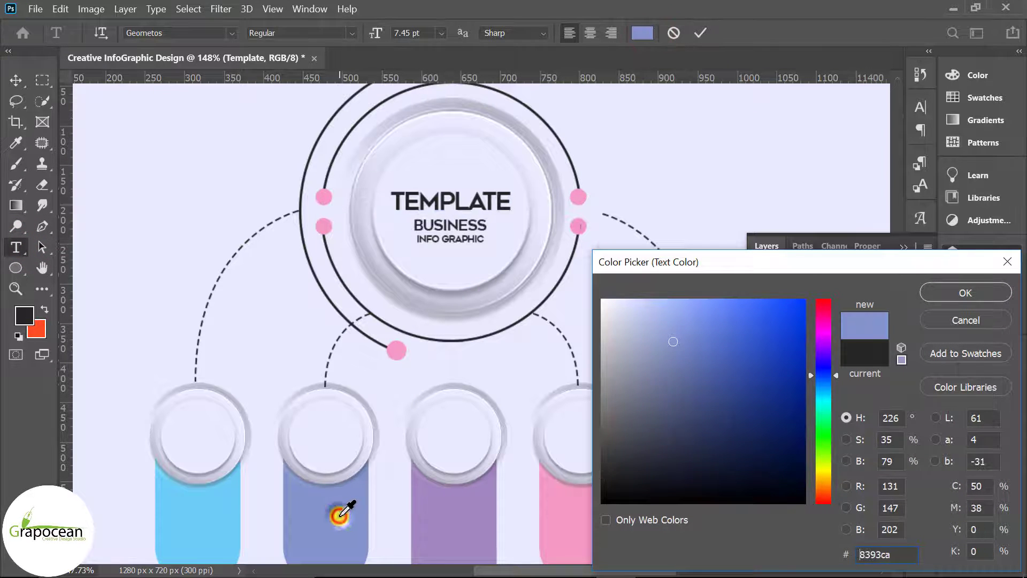
left_click(214, 527)
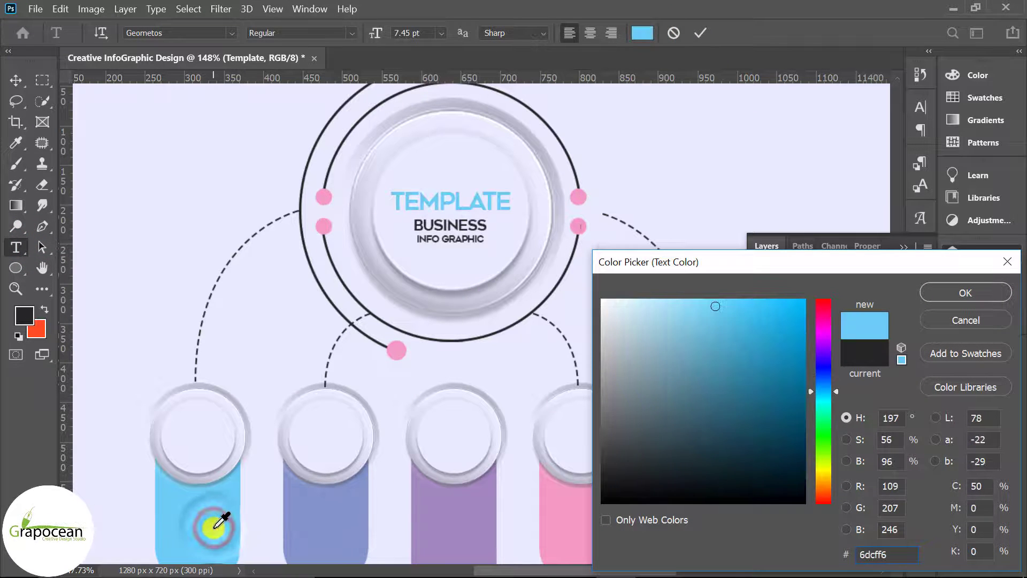
left_click(325, 225)
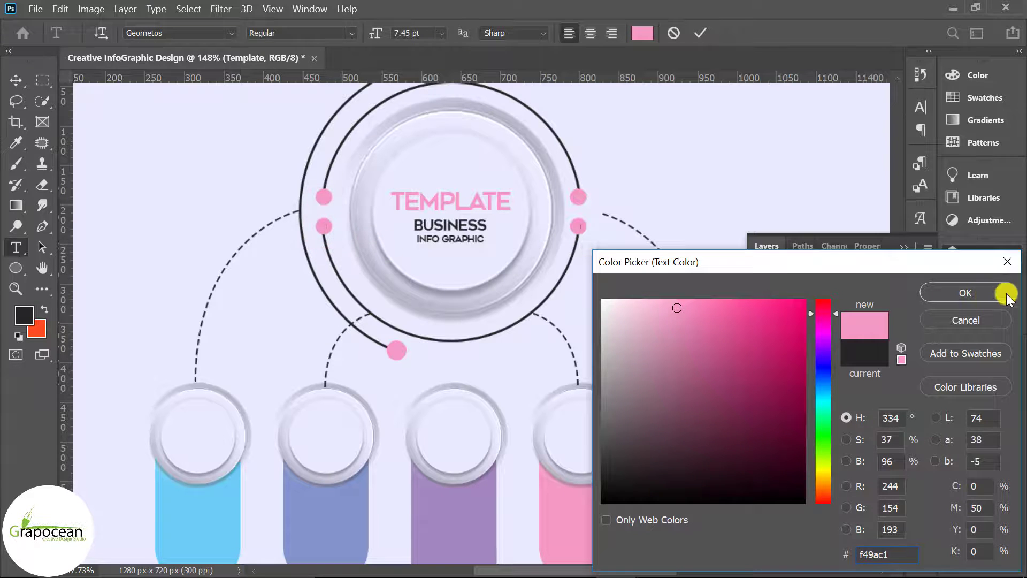
left_click(956, 305)
left_click(16, 81)
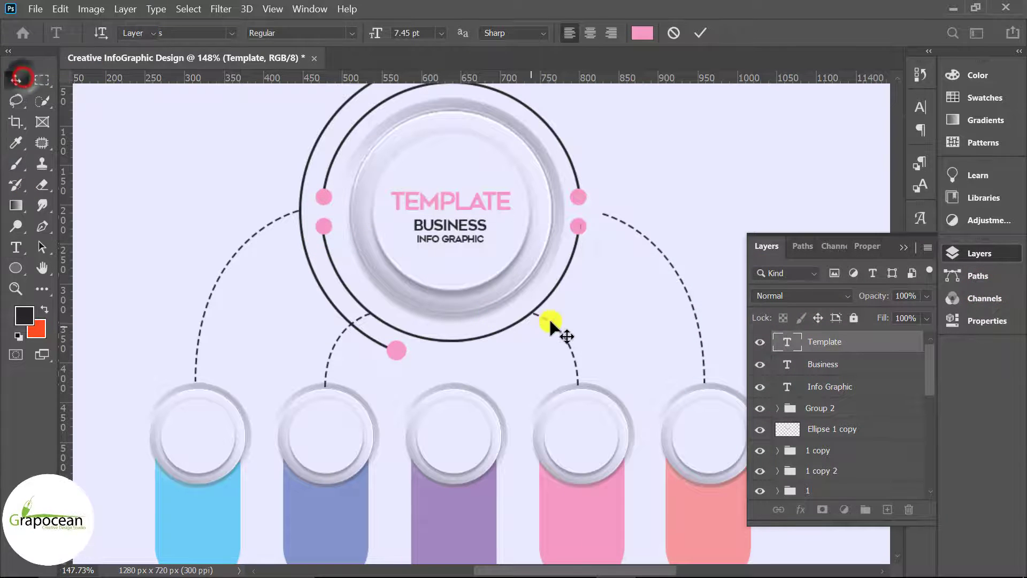
scroll(573, 315, "down", 1)
scroll(573, 316, "down", 2)
scroll(596, 356, "up", 1)
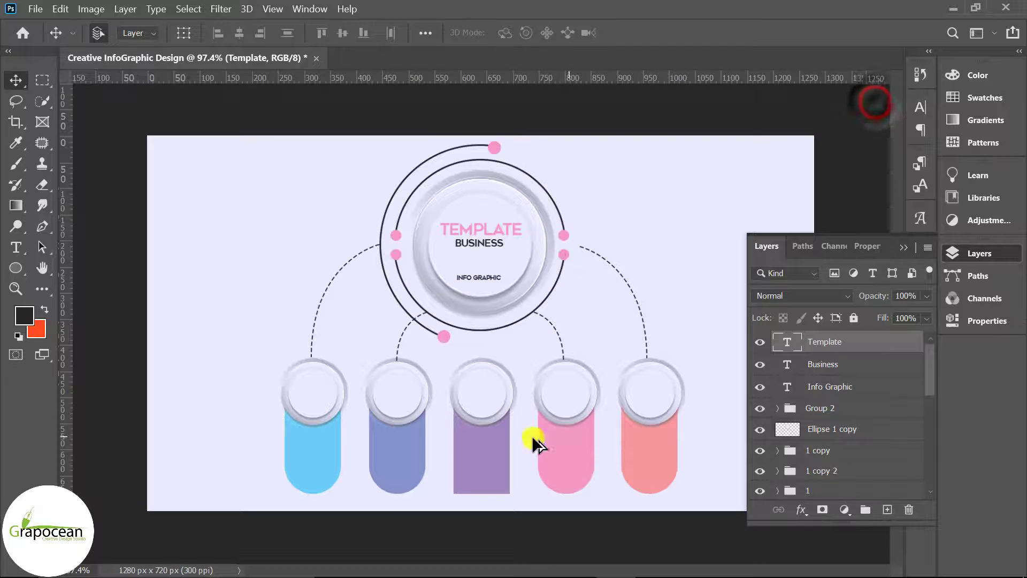
scroll(531, 435, "up", 2)
Step: Duplicate the TEMPLATE text, change it to '01' and place it in the first circle
mouse_move(469, 184)
left_mouse_down()
mouse_move(281, 394)
mouse_move(256, 399)
left_mouse_up()
left_click(16, 247)
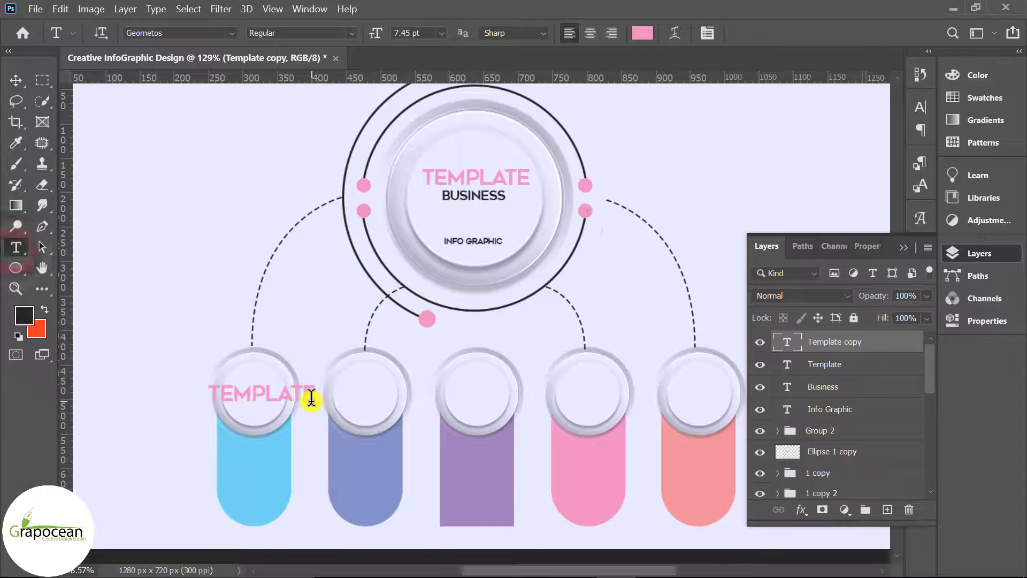
left_click_drag(193, 397, 182, 397)
type("01")
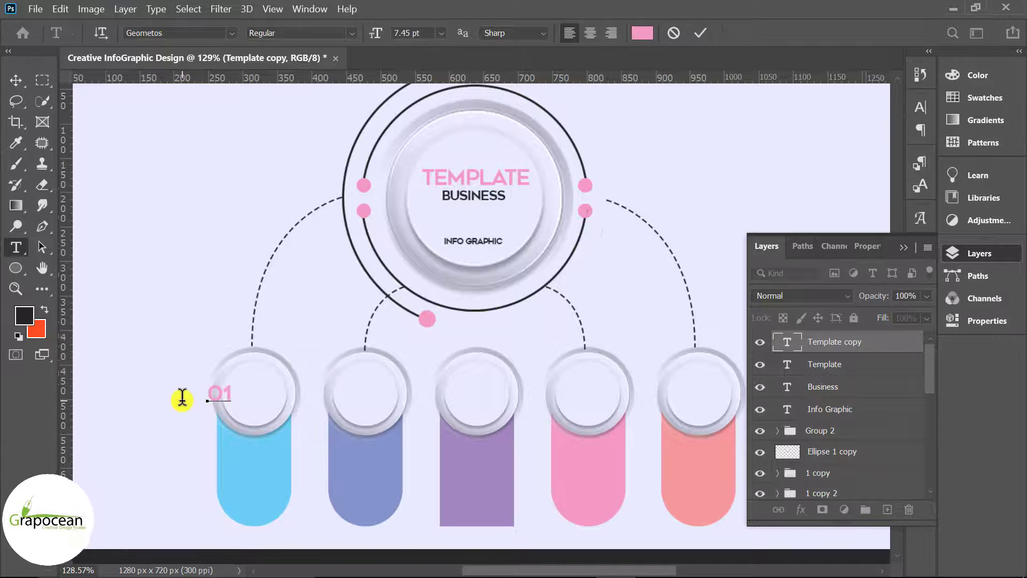
scroll(232, 394, "up", 3)
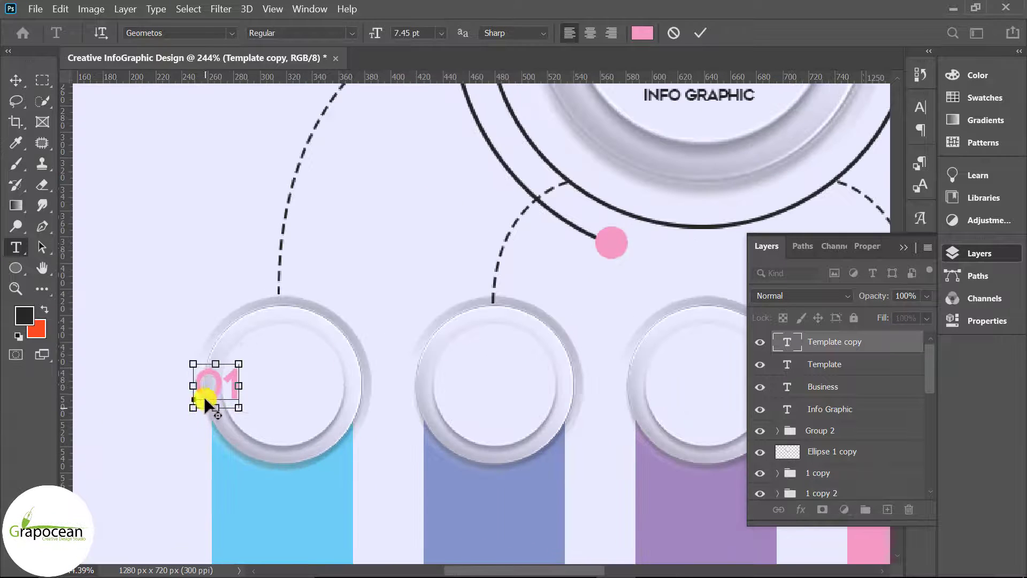
left_click(13, 76)
left_click_drag(238, 386, 298, 385)
Step: Copy the 01 number across to the other circles
scroll(238, 411, "down", 3)
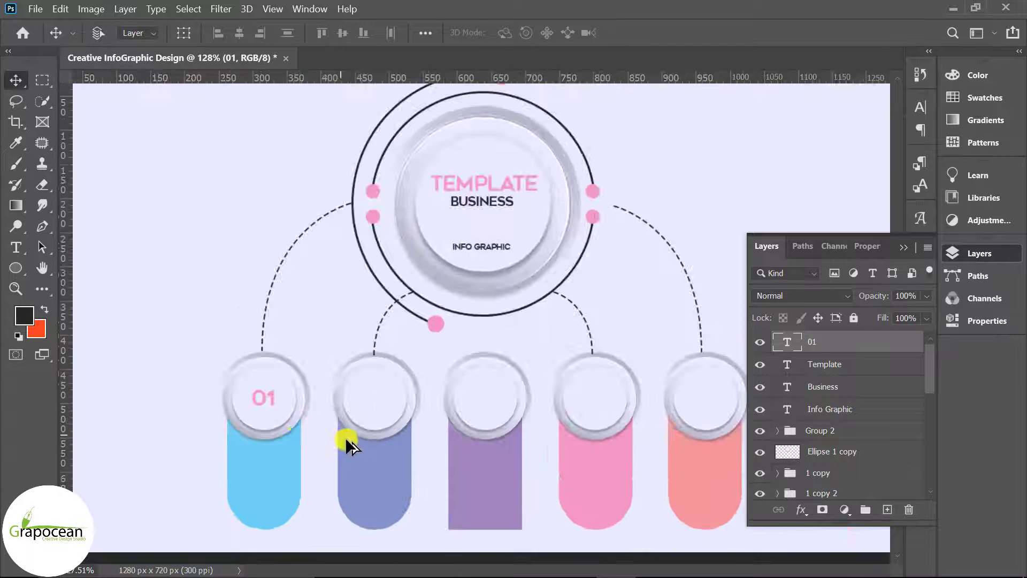
scroll(347, 440, "down", 2)
scroll(368, 441, "up", 2)
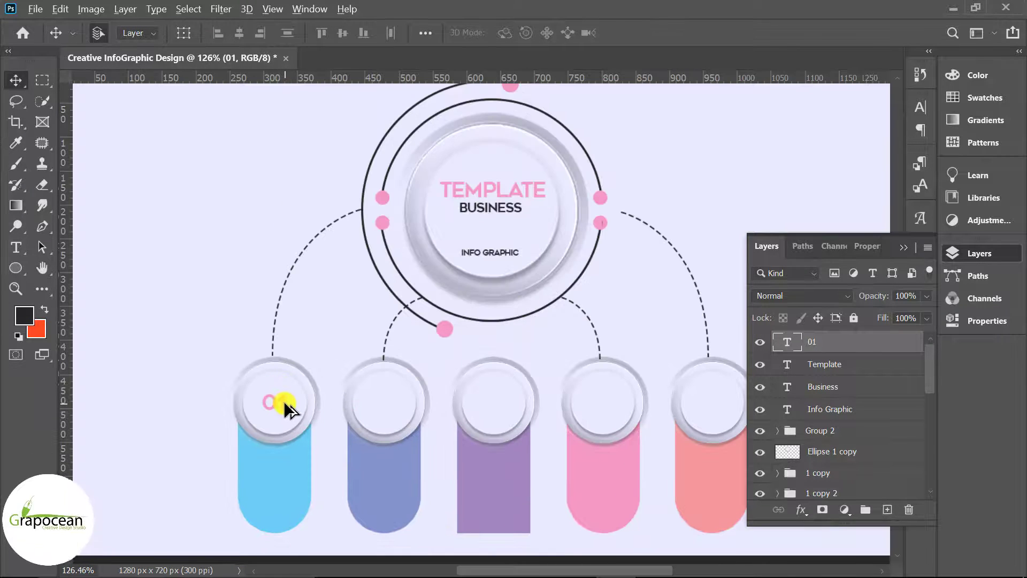
left_click_drag(283, 400, 396, 403)
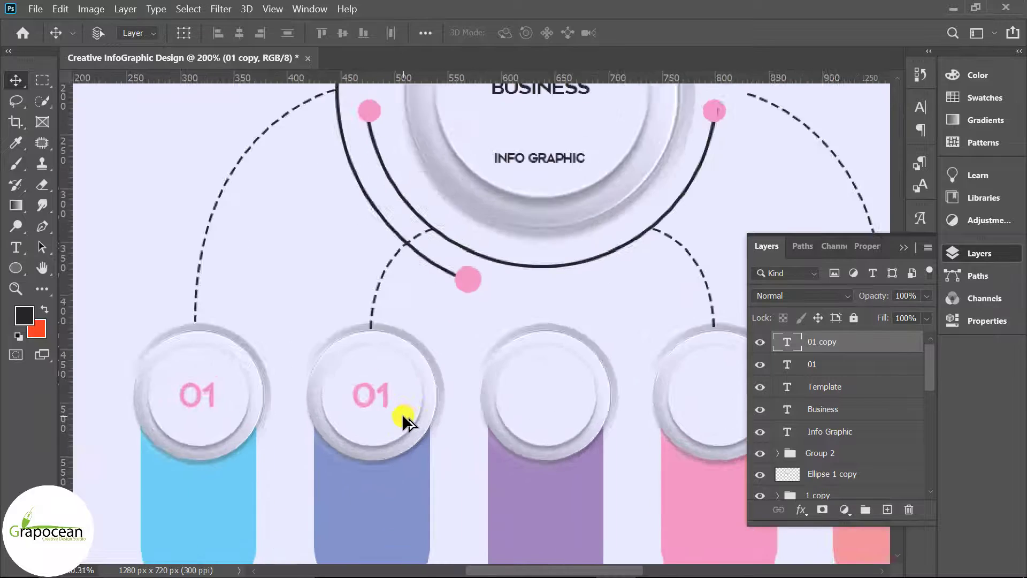
scroll(421, 445, "up", 2)
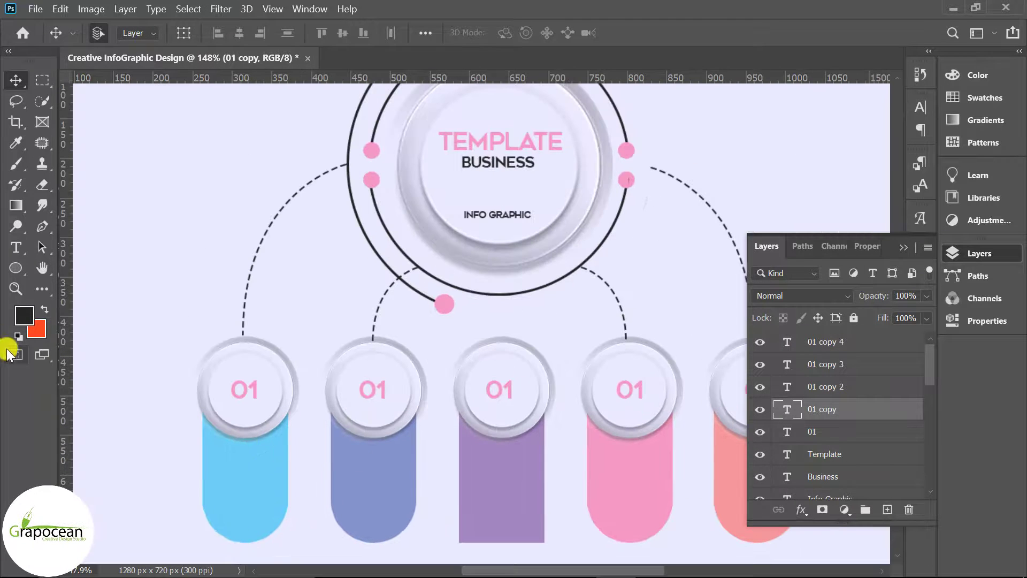
Step: Enlarge the 01 text to 12.05 pt (5*1.618) and re-centre it in its circle
left_click(15, 247)
double_click(249, 390)
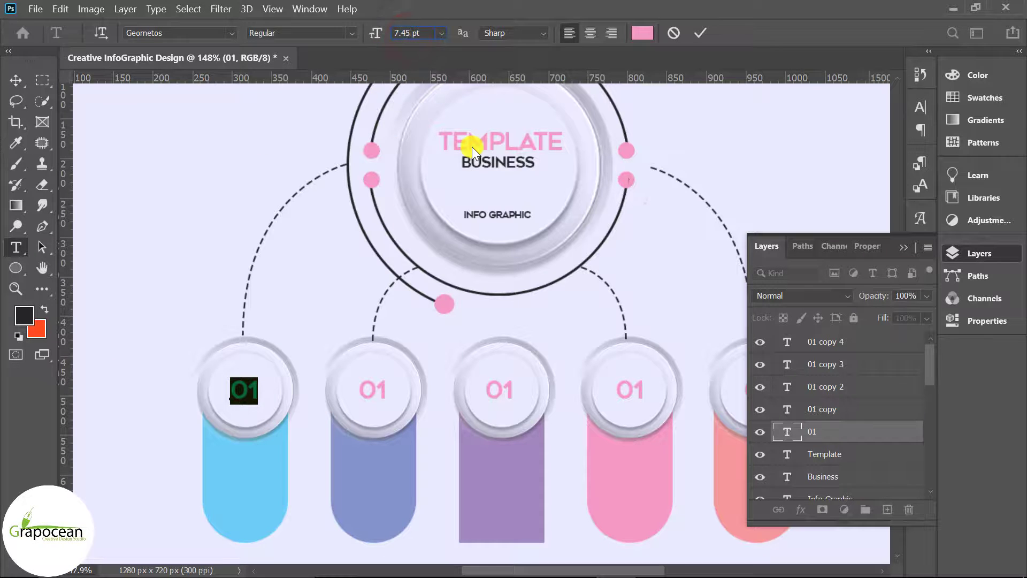
type("5*1")
type(".618")
key("Return")
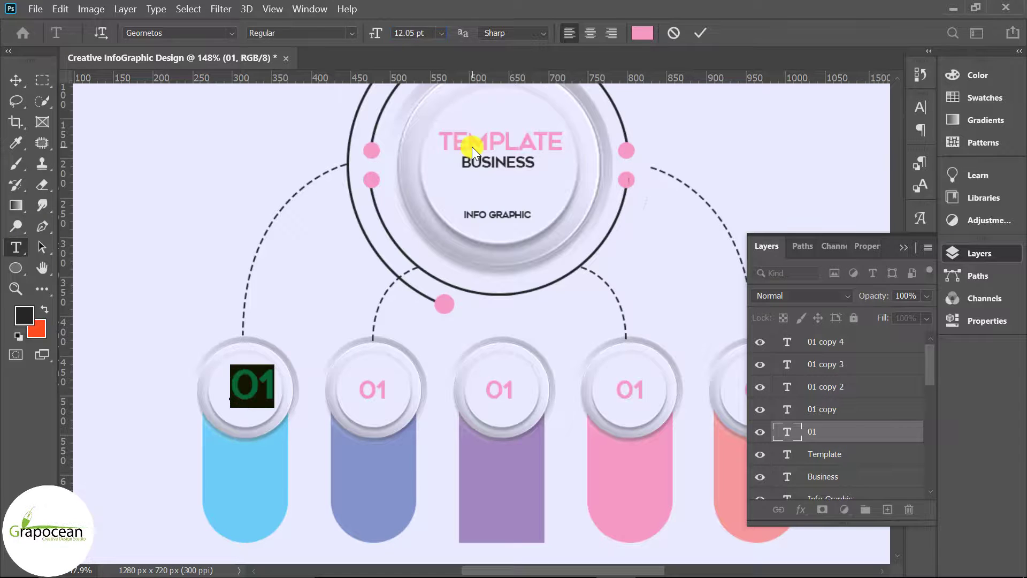
left_click(15, 80)
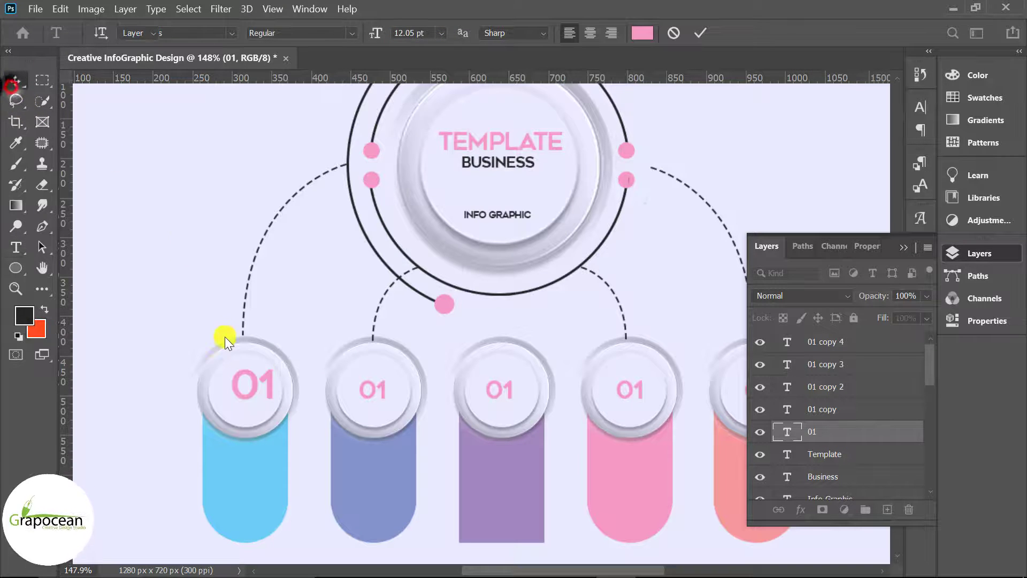
left_click_drag(264, 378, 260, 390)
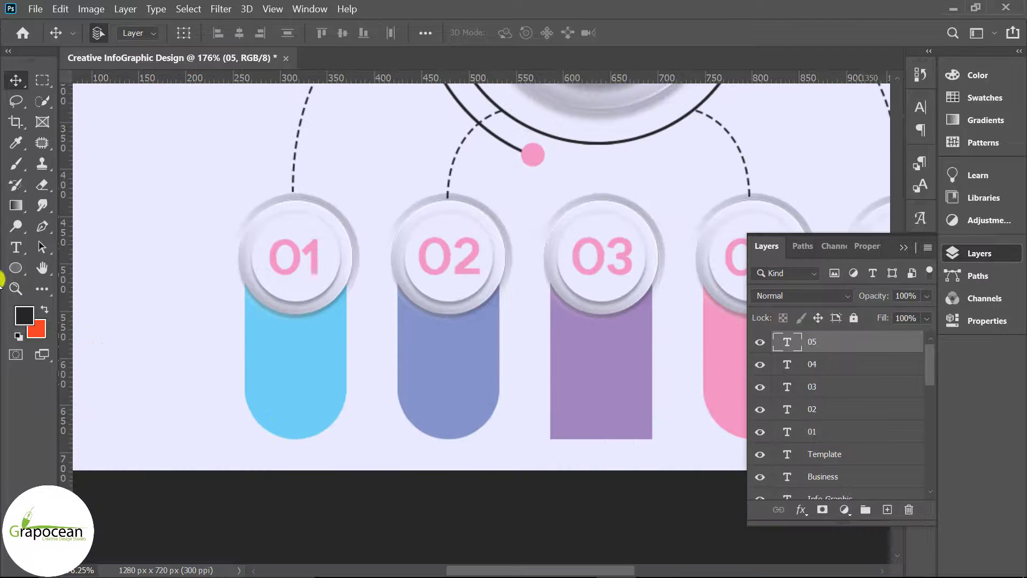
Step: Copy the BUSINESS label onto the blue 01 tab beneath its number
scroll(522, 185, "down", 5)
scroll(476, 246, "up", 1)
scroll(482, 230, "up", 1)
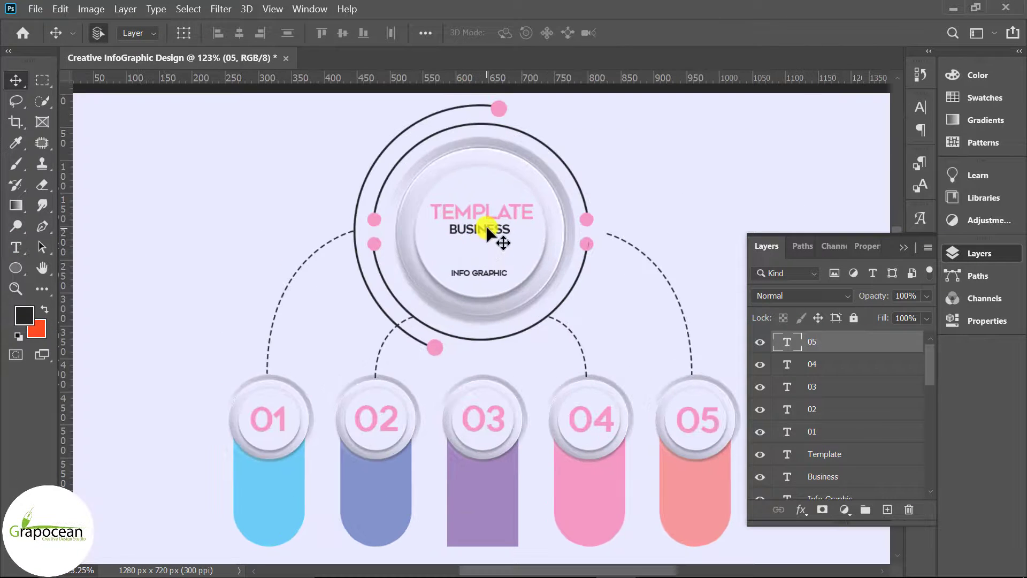
left_click_drag(478, 234, 228, 502)
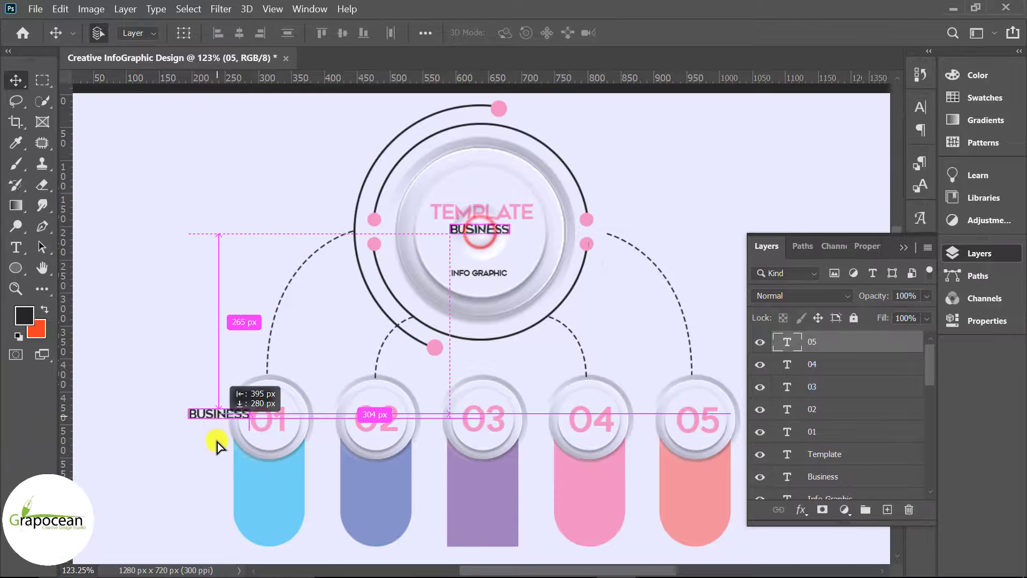
scroll(202, 455, "up", 1)
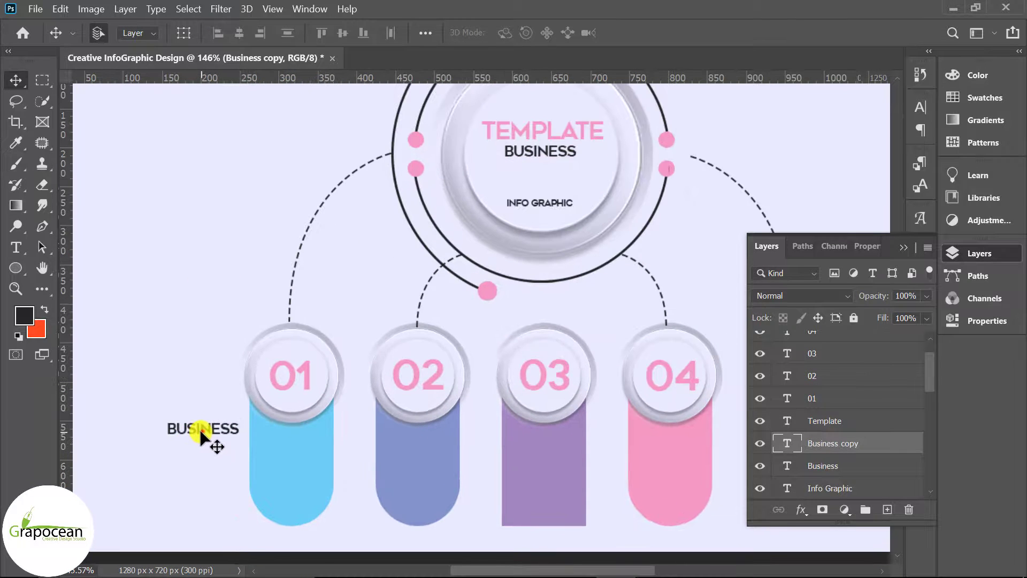
left_click_drag(202, 431, 289, 441)
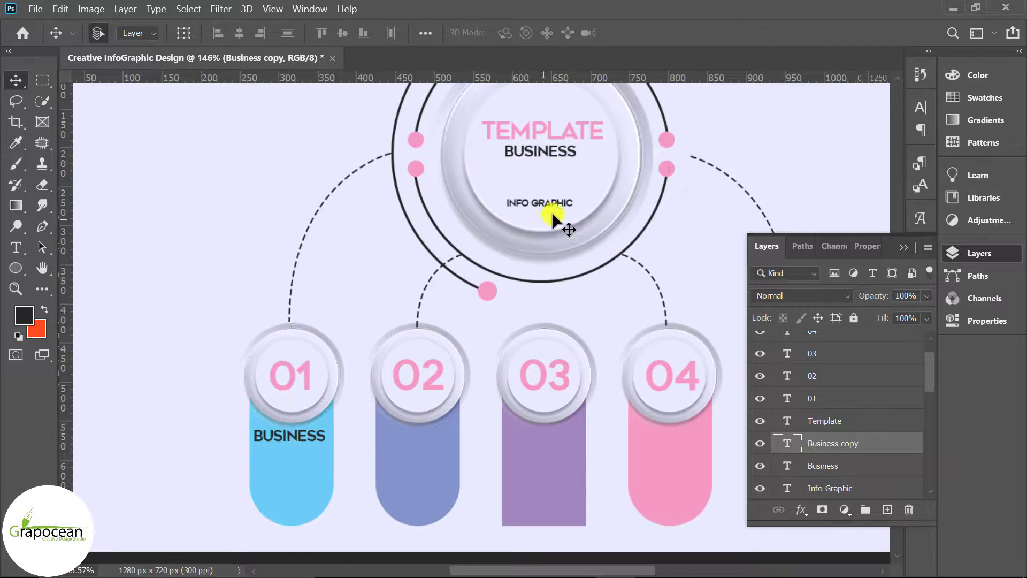
Step: Copy the INFO GRAPHIC label below BUSINESS on the 01 tab
mouse_move(525, 245)
left_mouse_down()
mouse_move(310, 458)
mouse_move(280, 429)
left_mouse_up()
scroll(321, 461, "up", 5)
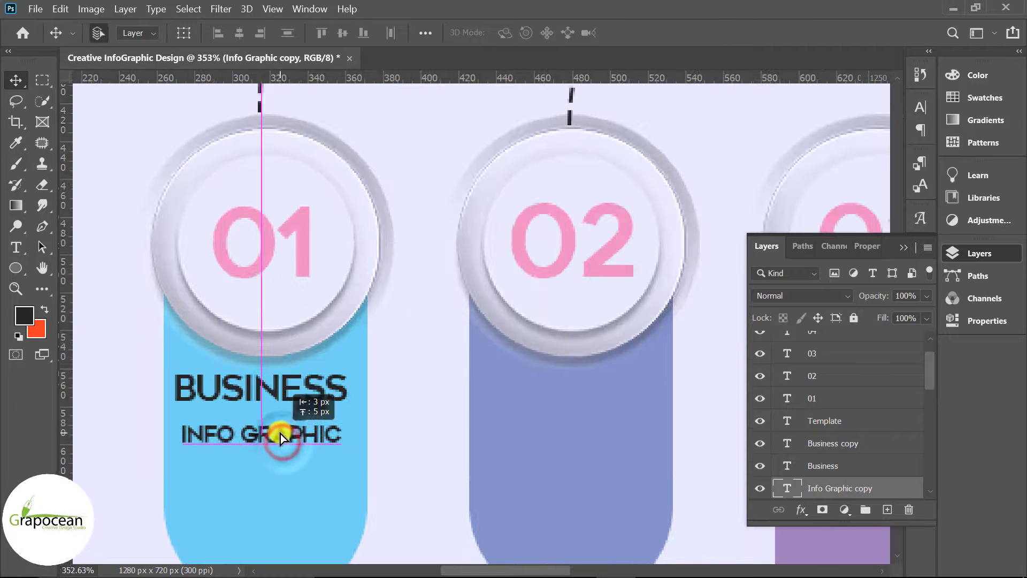
scroll(440, 455, "down", 6)
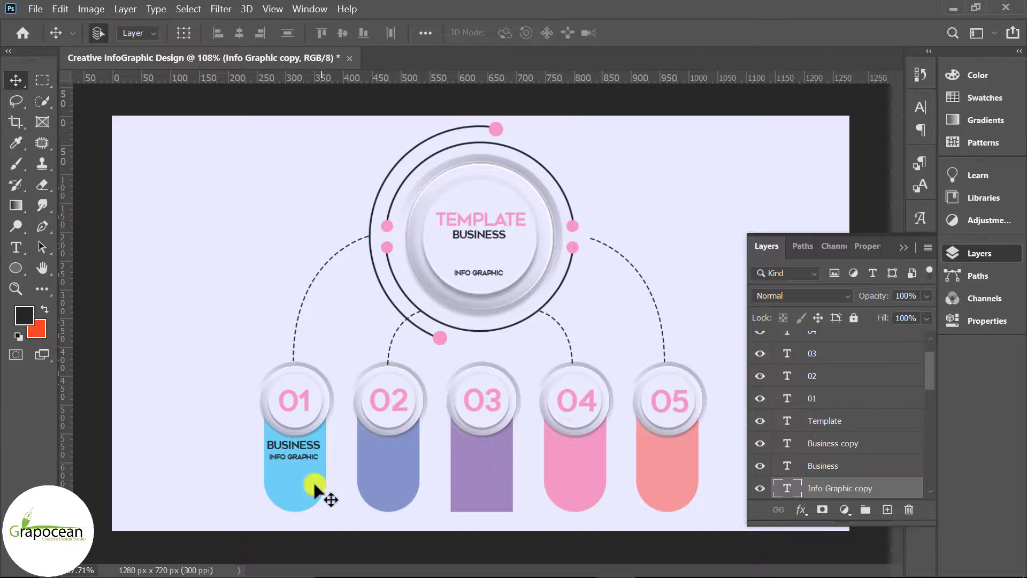
scroll(315, 487, "up", 5)
left_click(16, 247)
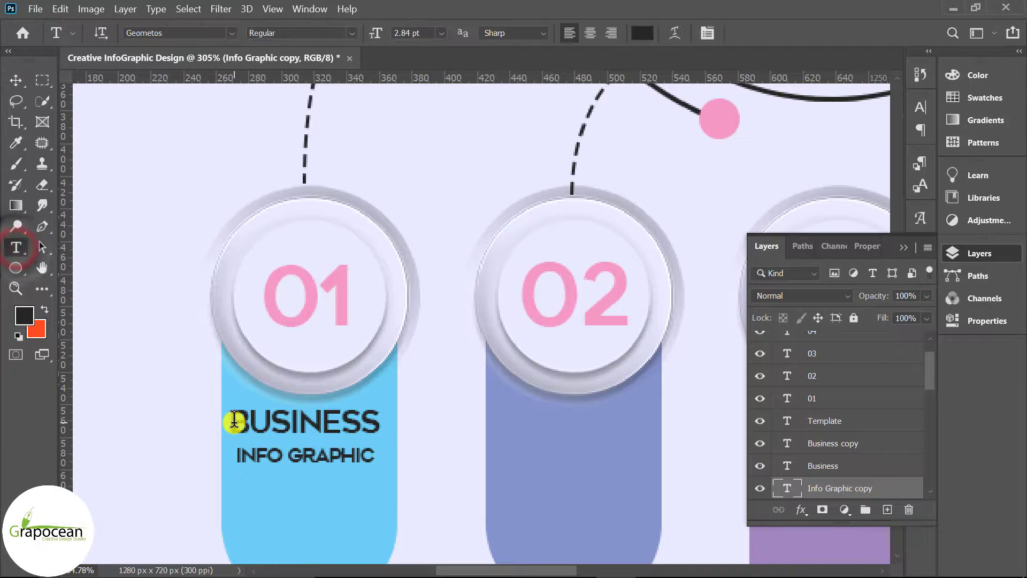
Step: Make the BUSINESS text on the 01 tab white (ffffff)
left_click_drag(234, 419, 470, 420)
left_click(643, 33)
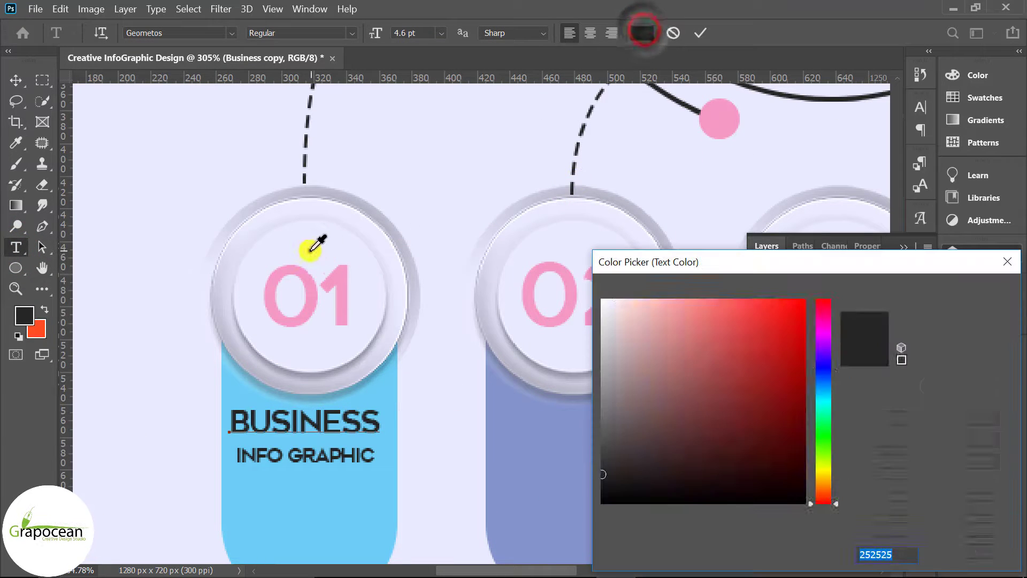
left_click(311, 249)
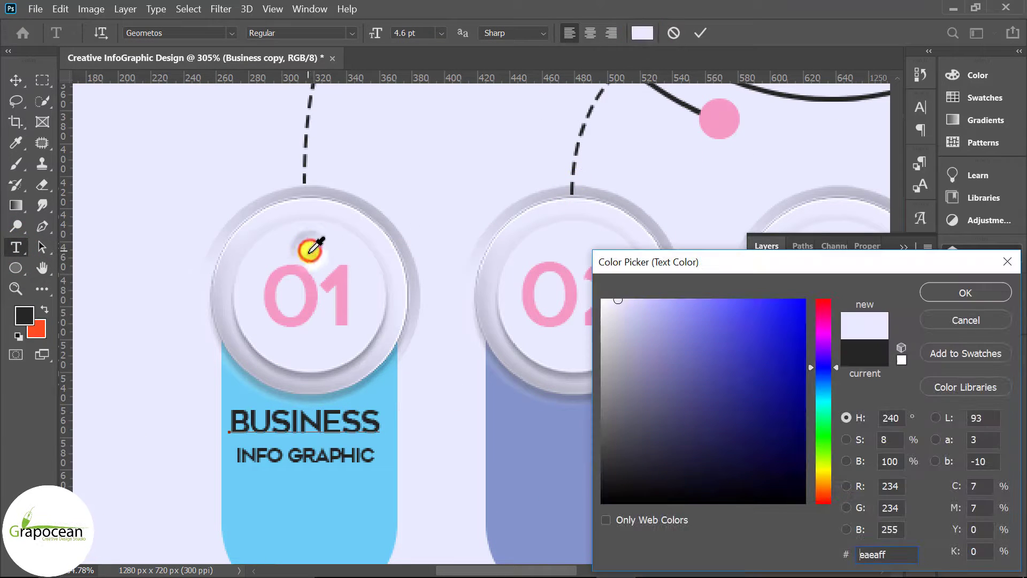
left_click(966, 293)
left_click(15, 79)
Step: Make the INFO GRAPHIC text on the 01 tab white as well
left_click(299, 455)
scroll(300, 455, "down", 3)
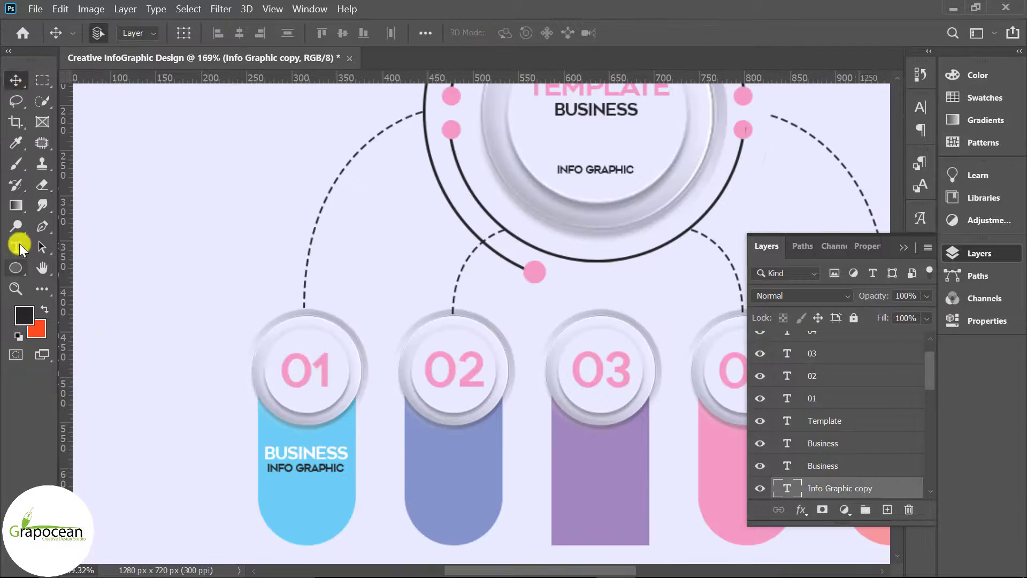
key("t")
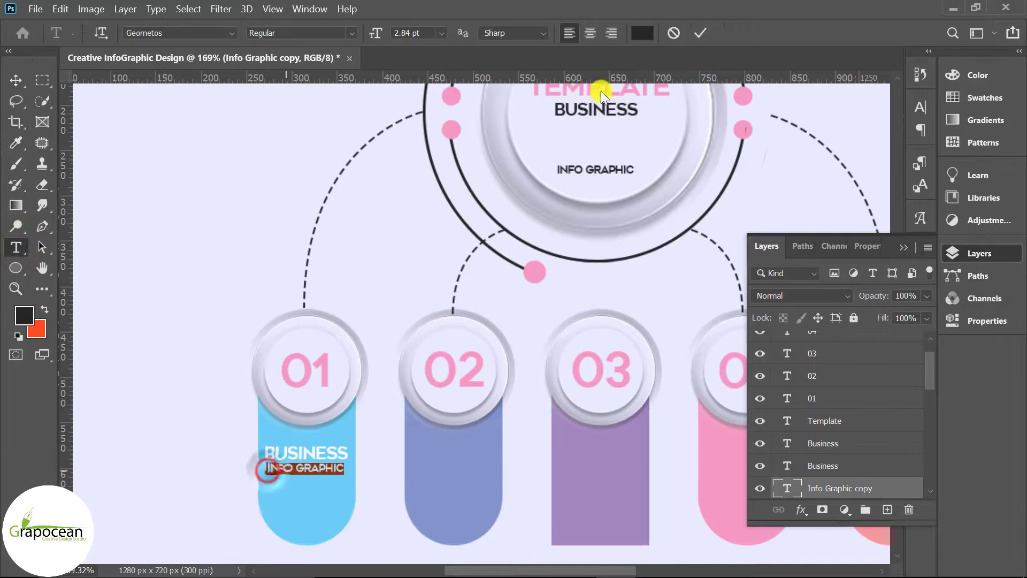
left_click(642, 32)
left_click(475, 348)
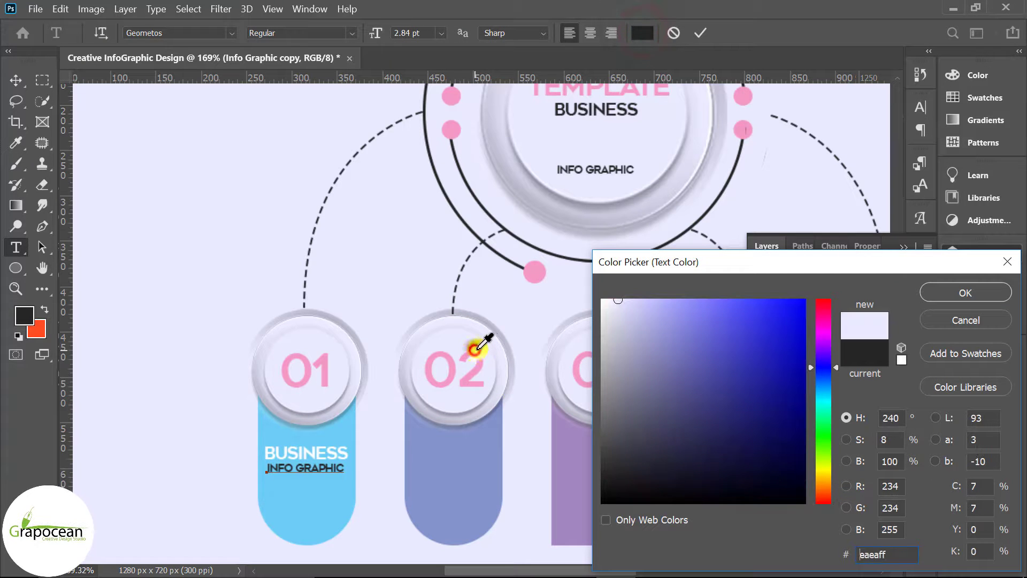
left_click(965, 293)
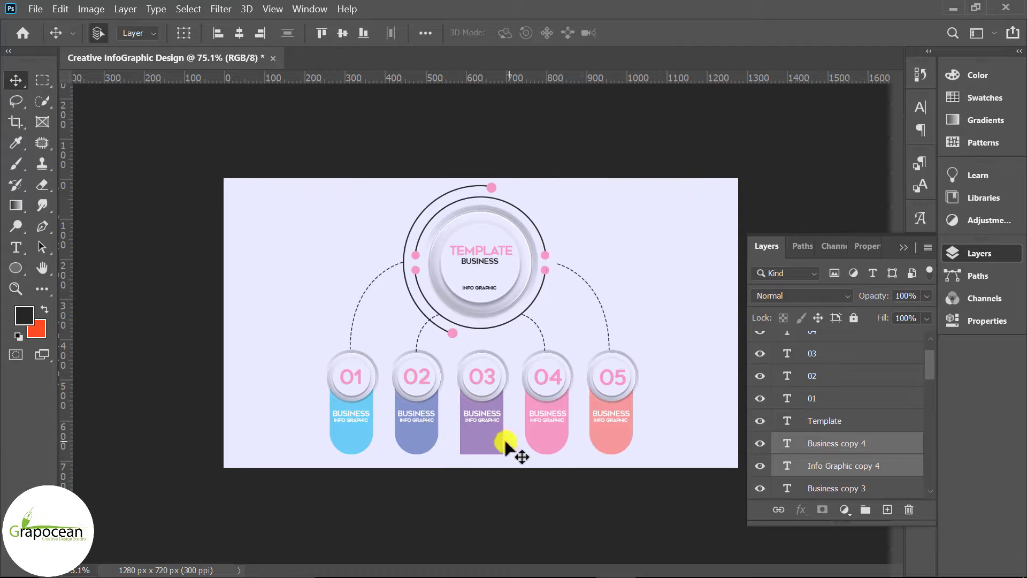
left_click(502, 442)
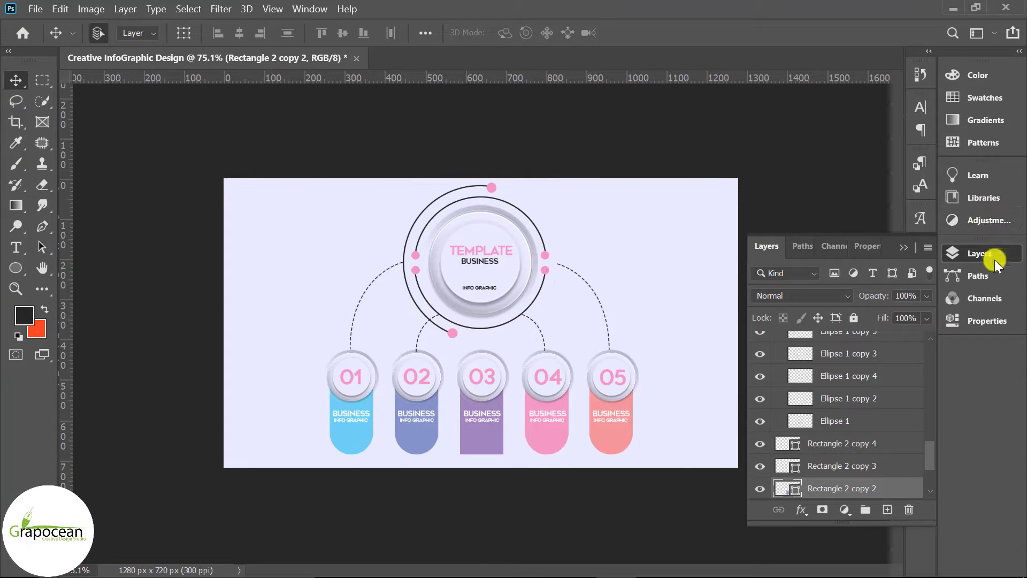
Step: Set the purple 03 tab's bottom corner radii to 54 px in the Properties panel
left_click(987, 320)
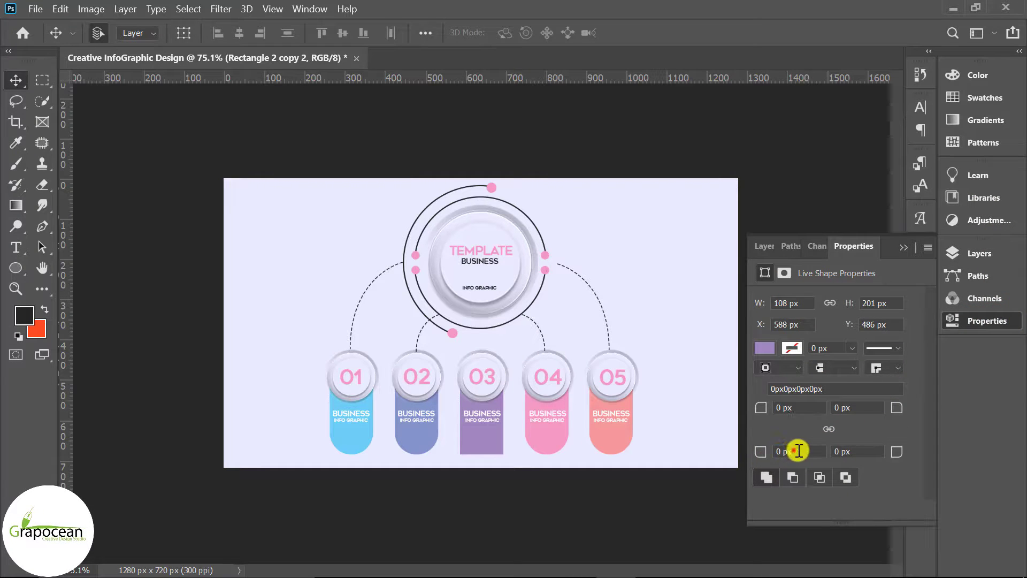
left_click(798, 451)
type("65")
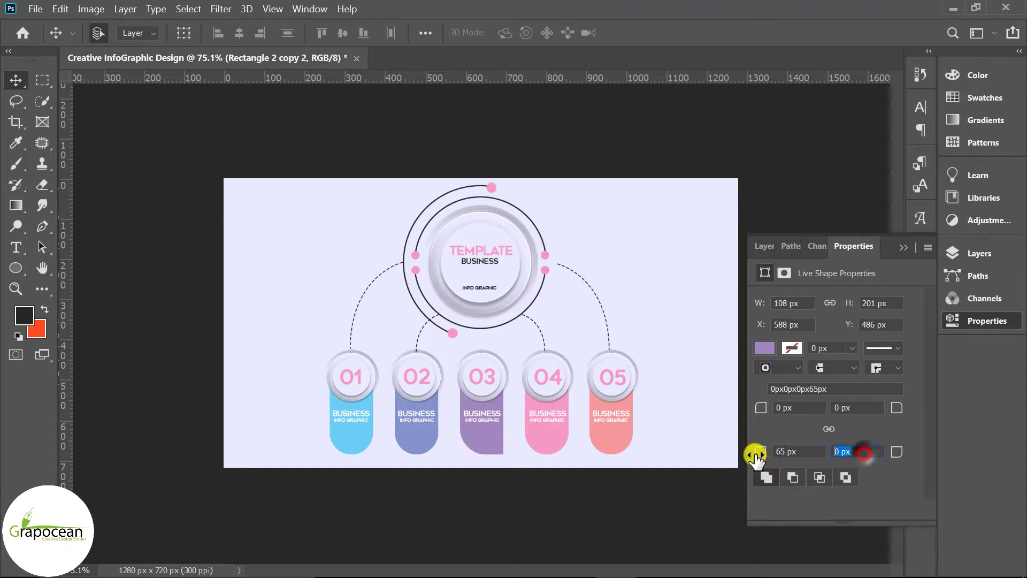
left_click_drag(756, 454, 734, 465)
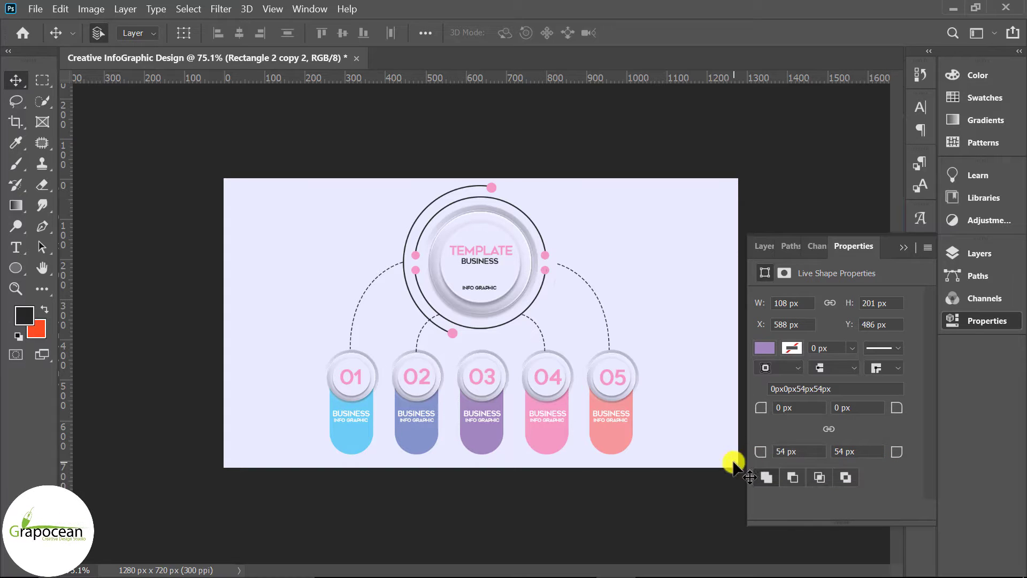
left_click(905, 250)
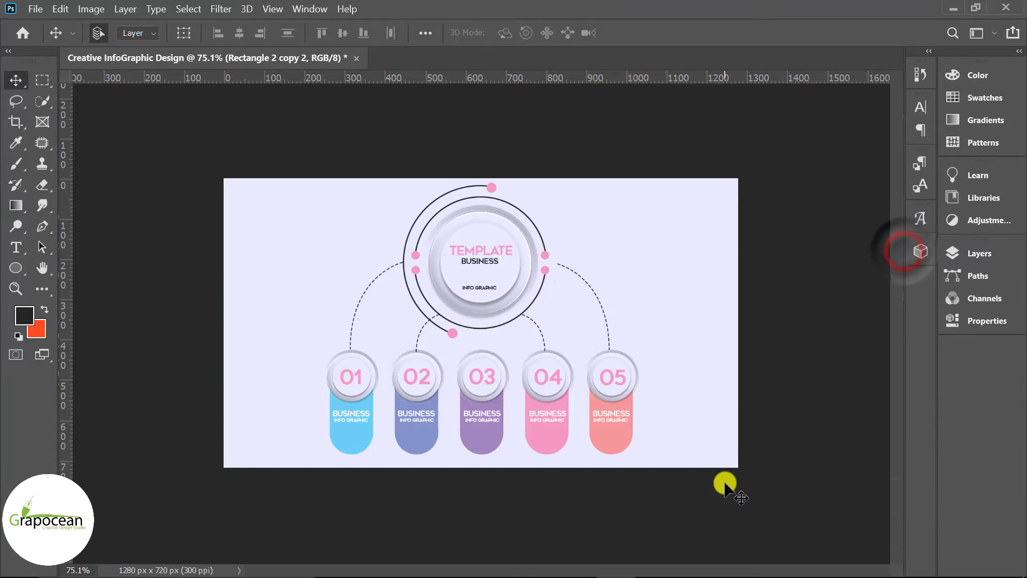